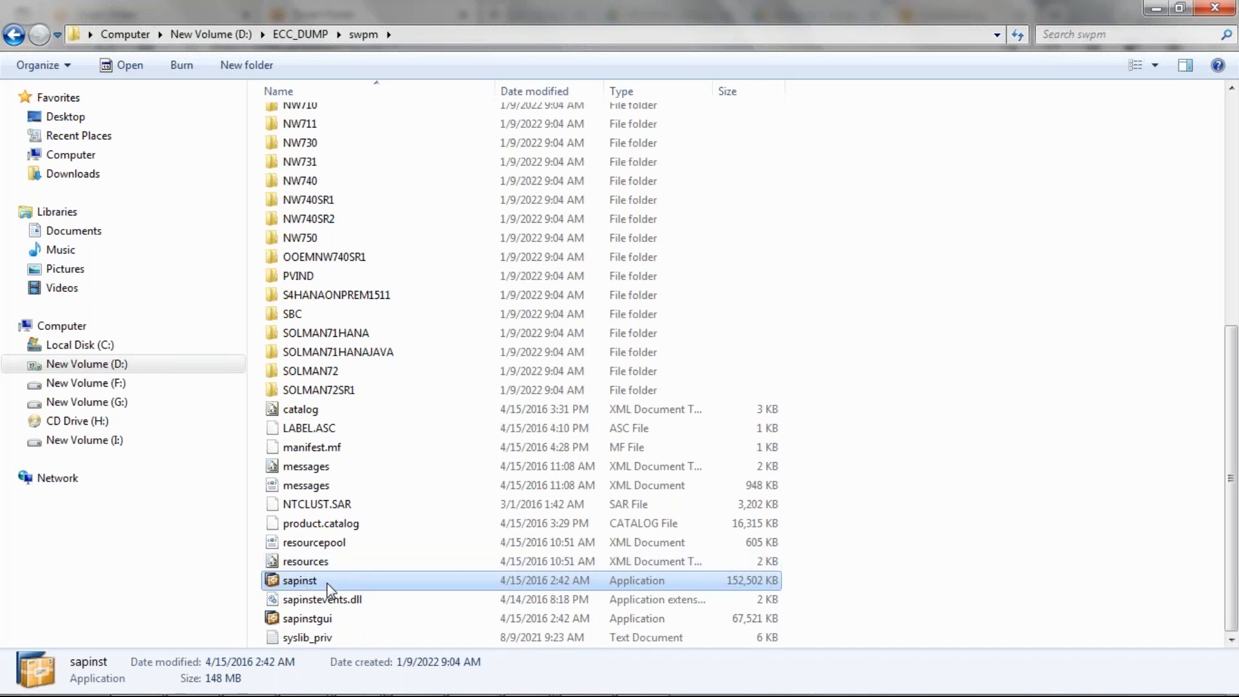
# Step: Launch the sapinst application from the swpm folder on the host computer
pyautogui.doubleClick(326, 589)
pyautogui.moveTo(361, 694)
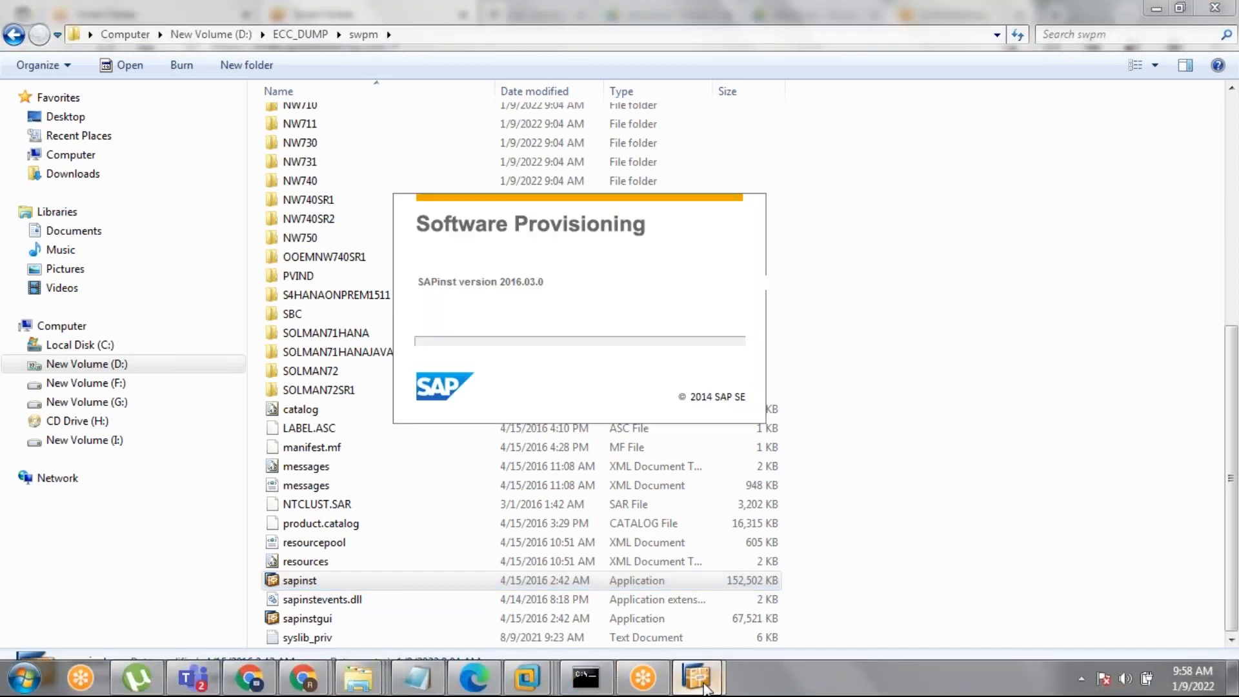
pyautogui.moveTo(706, 688)
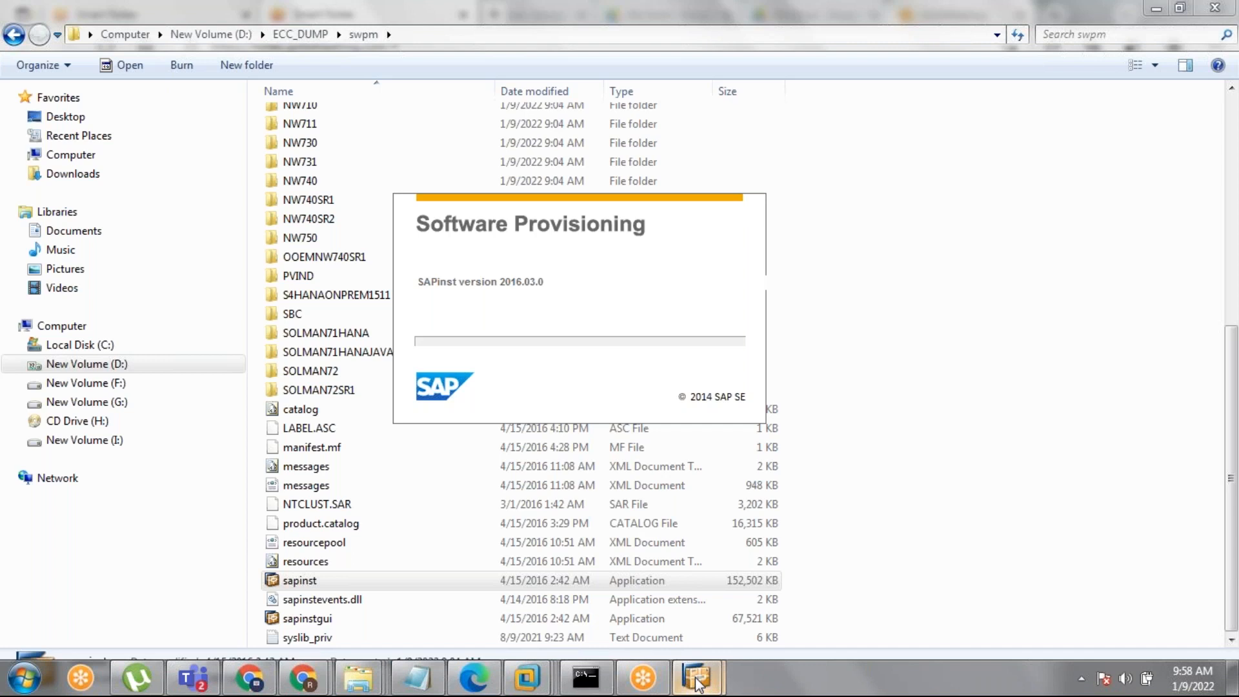
# Step: Try to close all Program Starter windows of the SAP Software Provisioning installer
pyautogui.rightClick(696, 678)
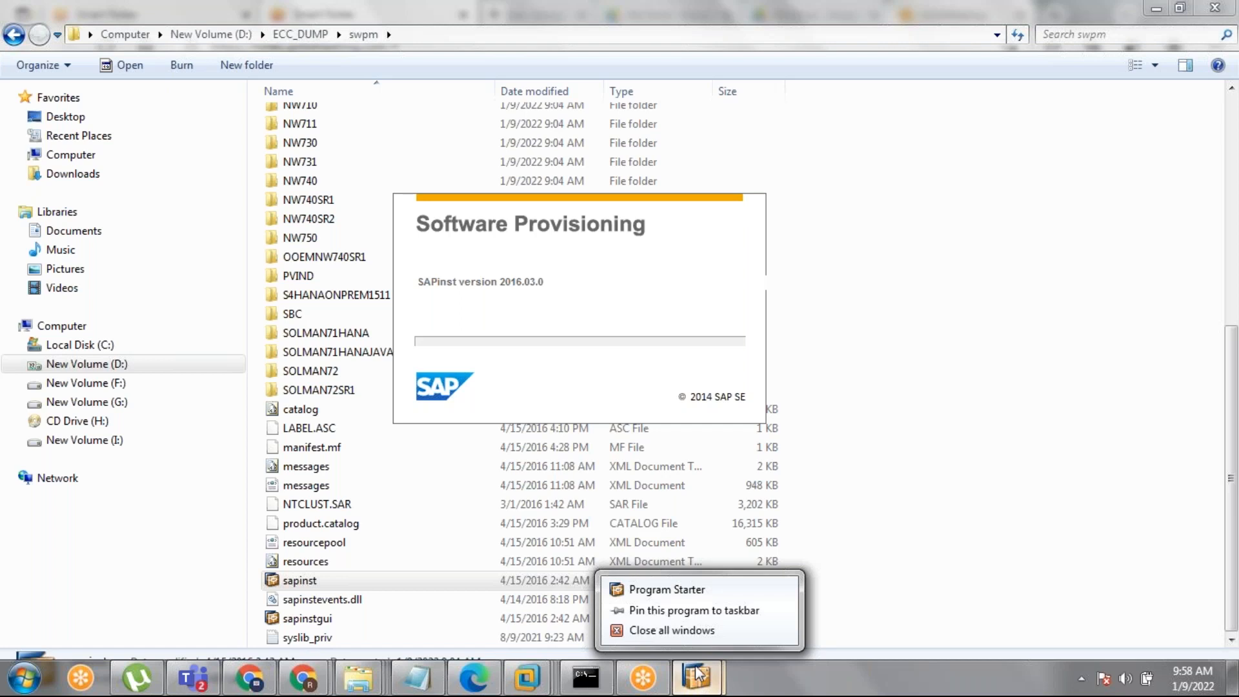
pyautogui.click(681, 634)
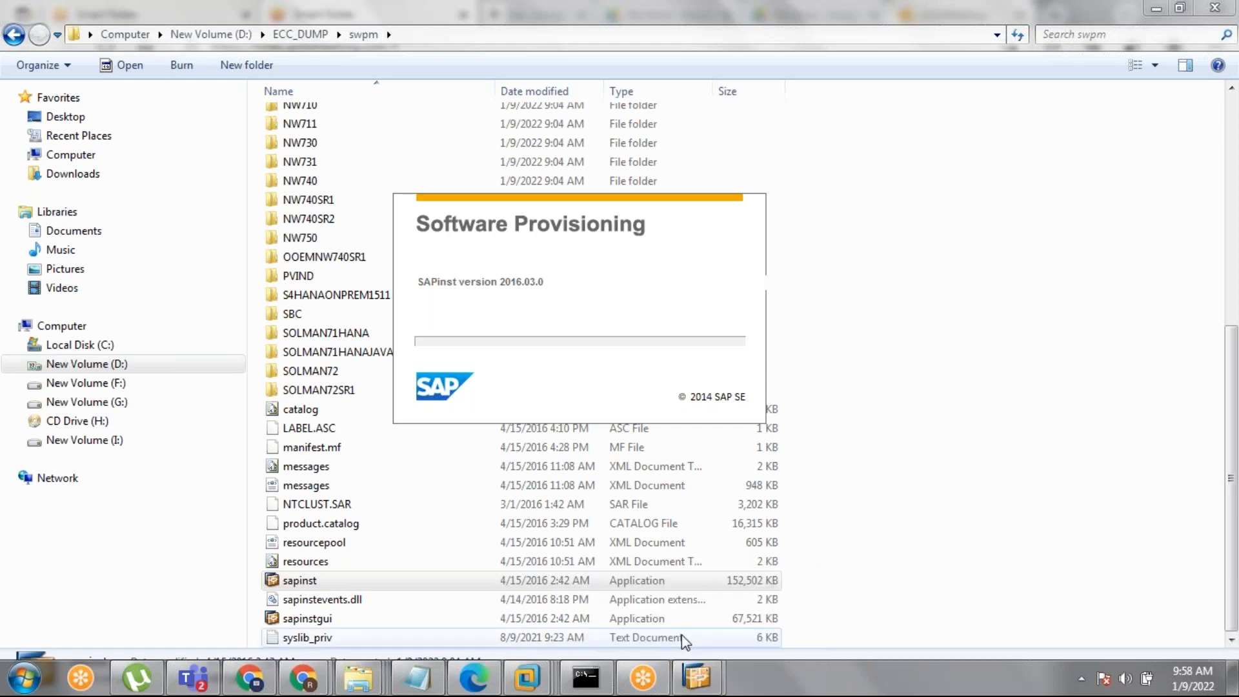
pyautogui.moveTo(696, 677)
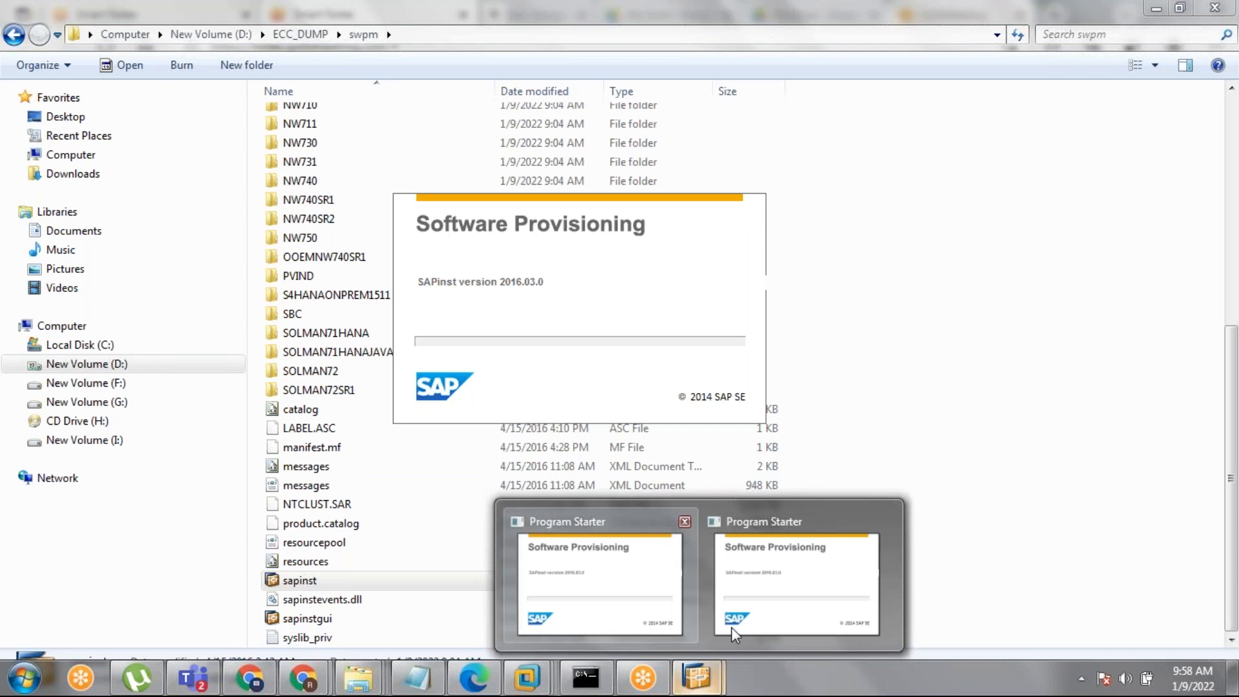
pyautogui.moveTo(881, 519)
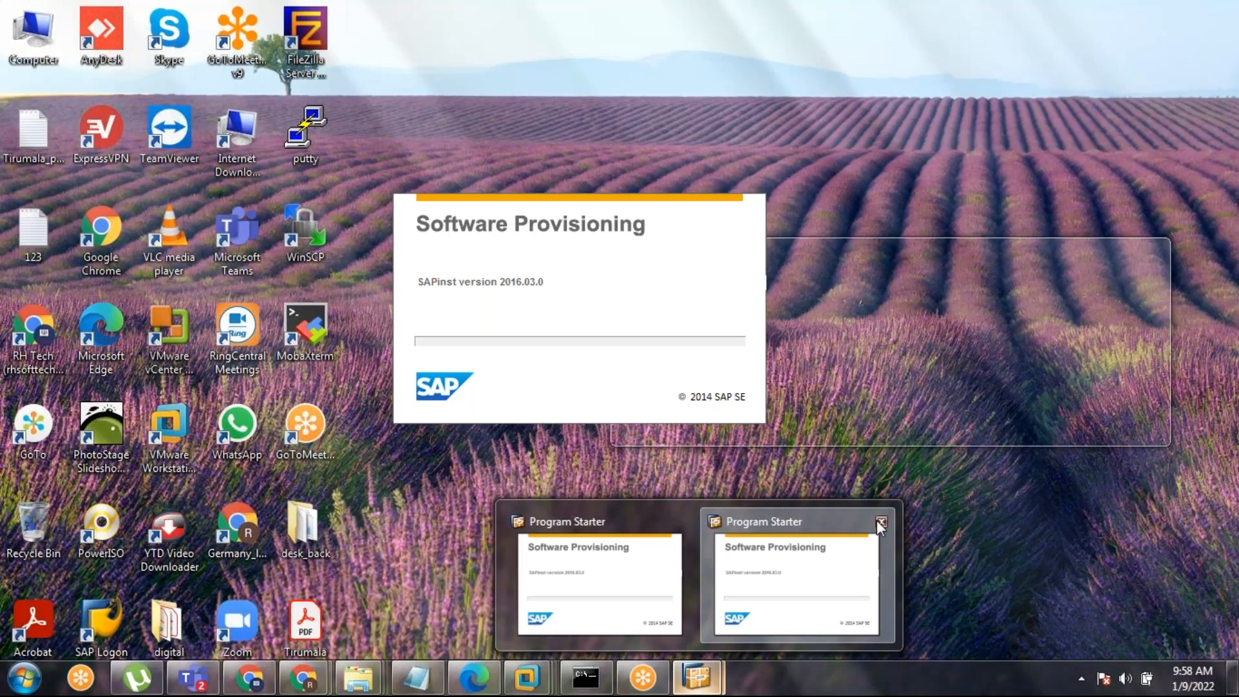
pyautogui.moveTo(675, 528)
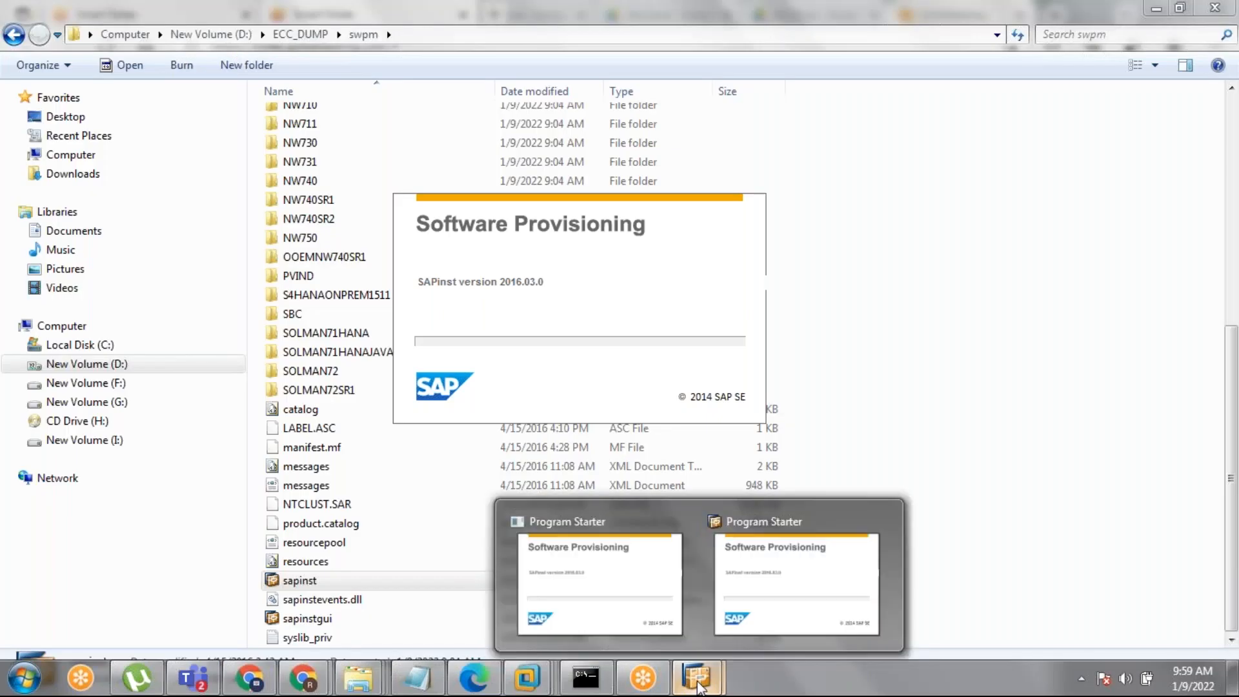
pyautogui.rightClick(698, 684)
pyautogui.click(661, 633)
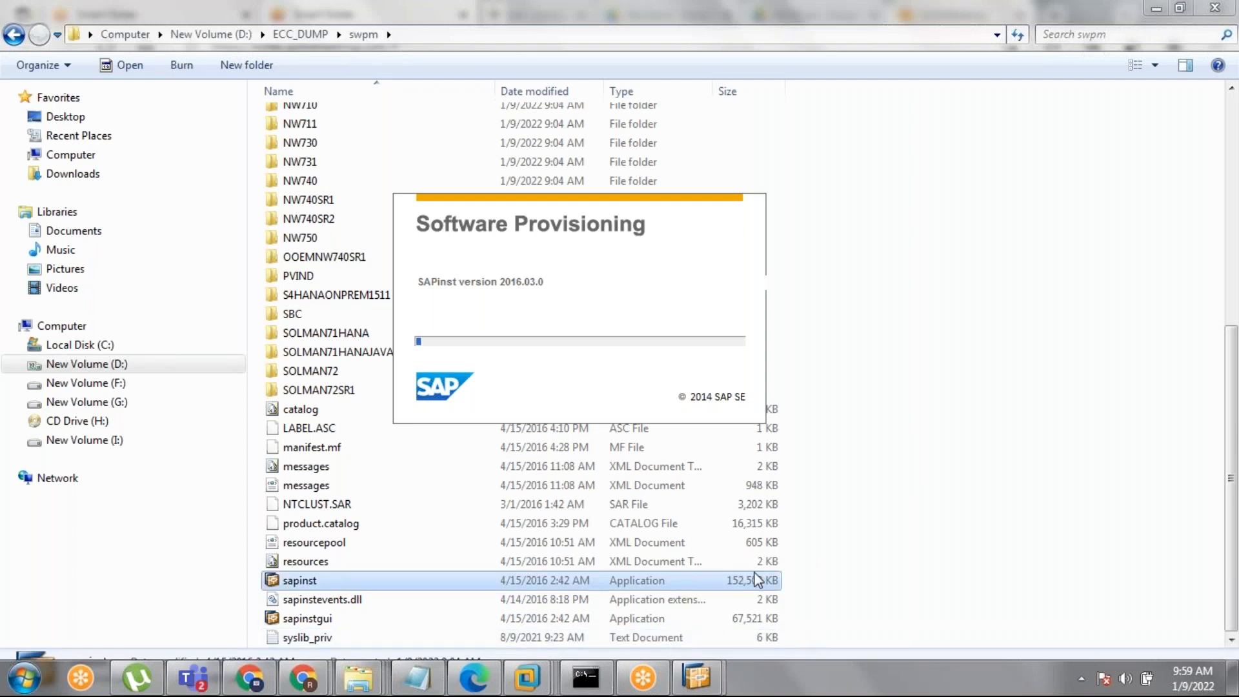
pyautogui.moveTo(697, 678)
pyautogui.moveTo(742, 584)
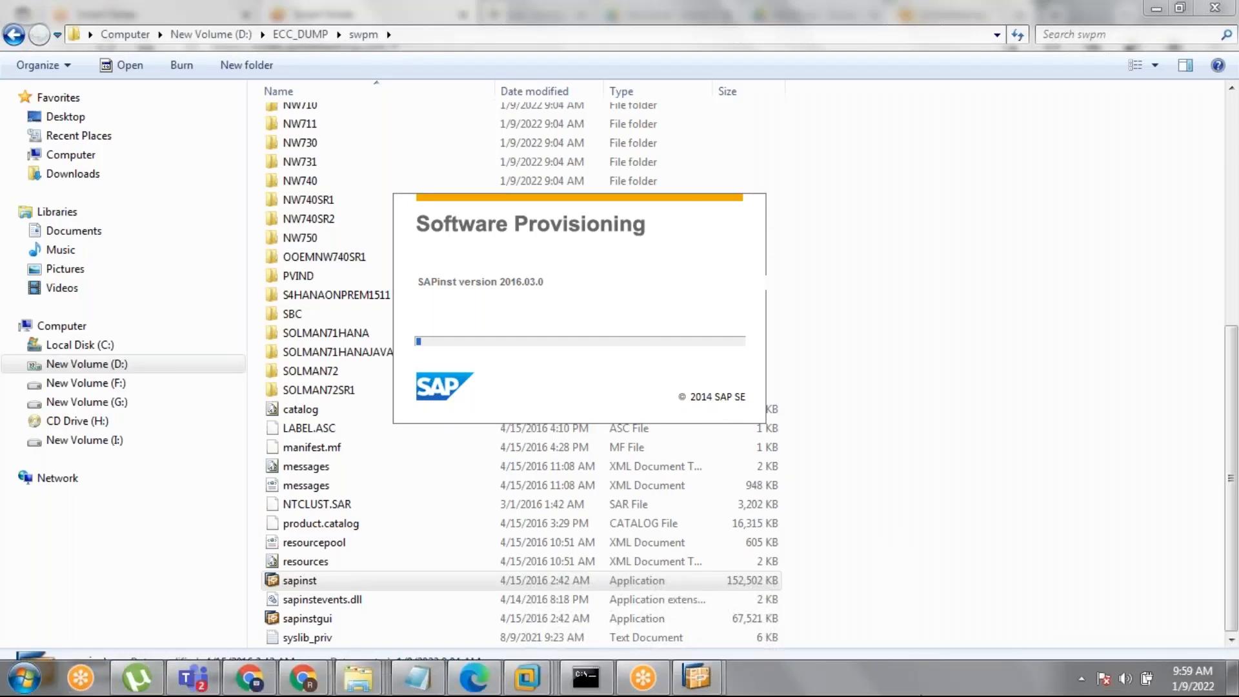
# Step: Open Task Manager and force the first running Program Starter application to end
pyautogui.rightClick(900, 672)
pyautogui.click(936, 613)
pyautogui.rightClick(883, 686)
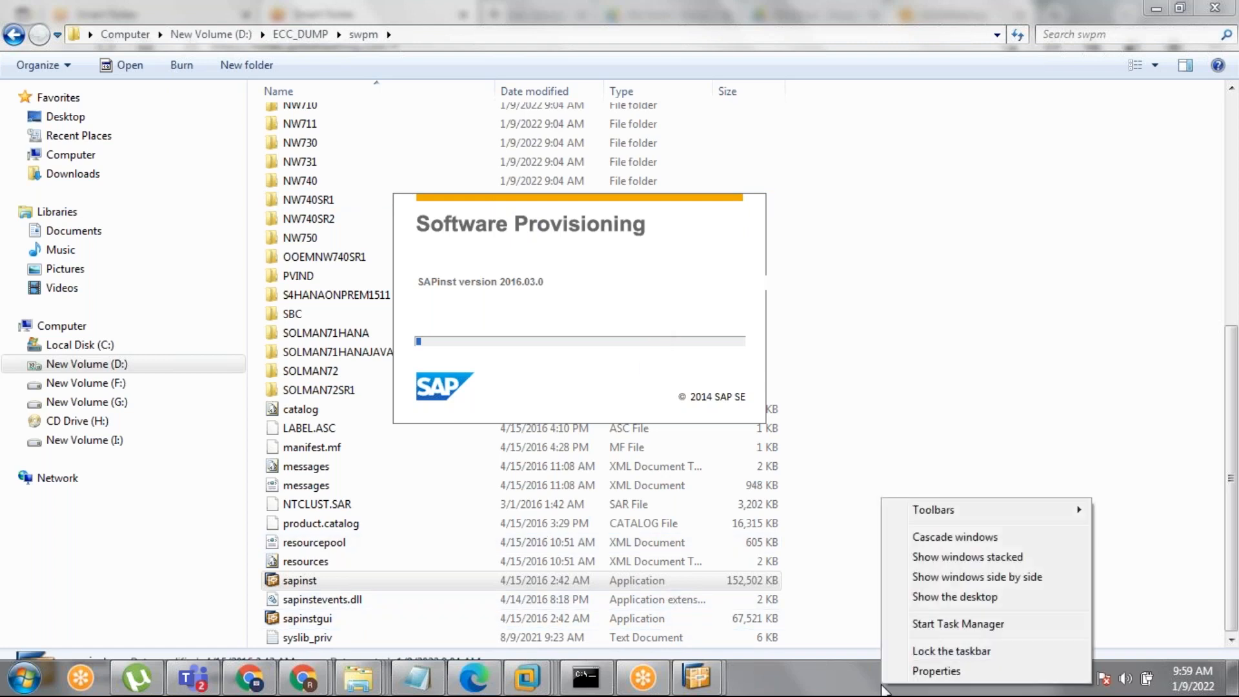
pyautogui.click(917, 624)
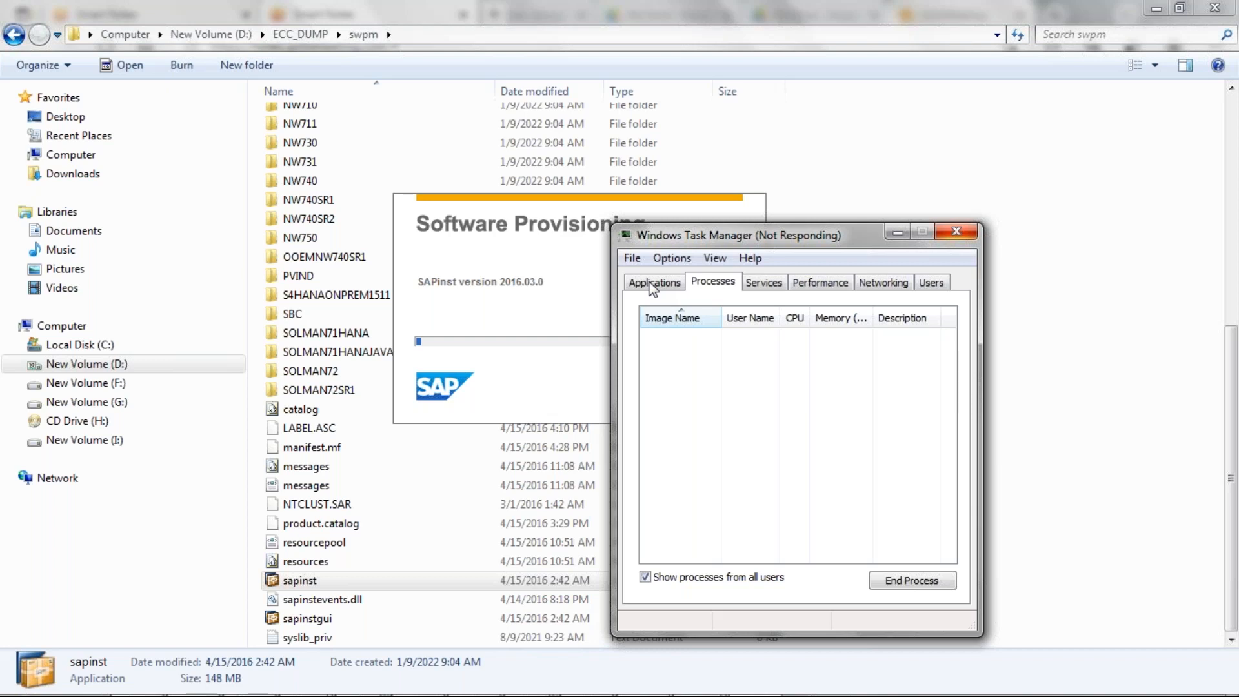
pyautogui.click(653, 288)
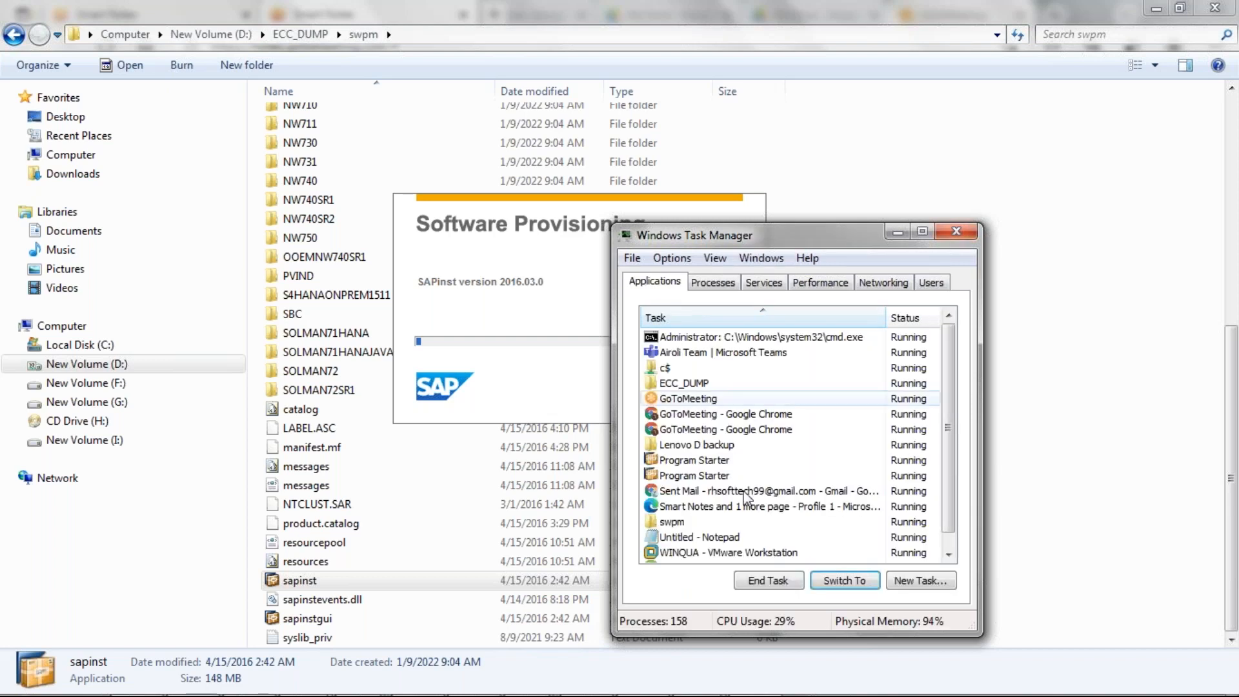
pyautogui.click(690, 461)
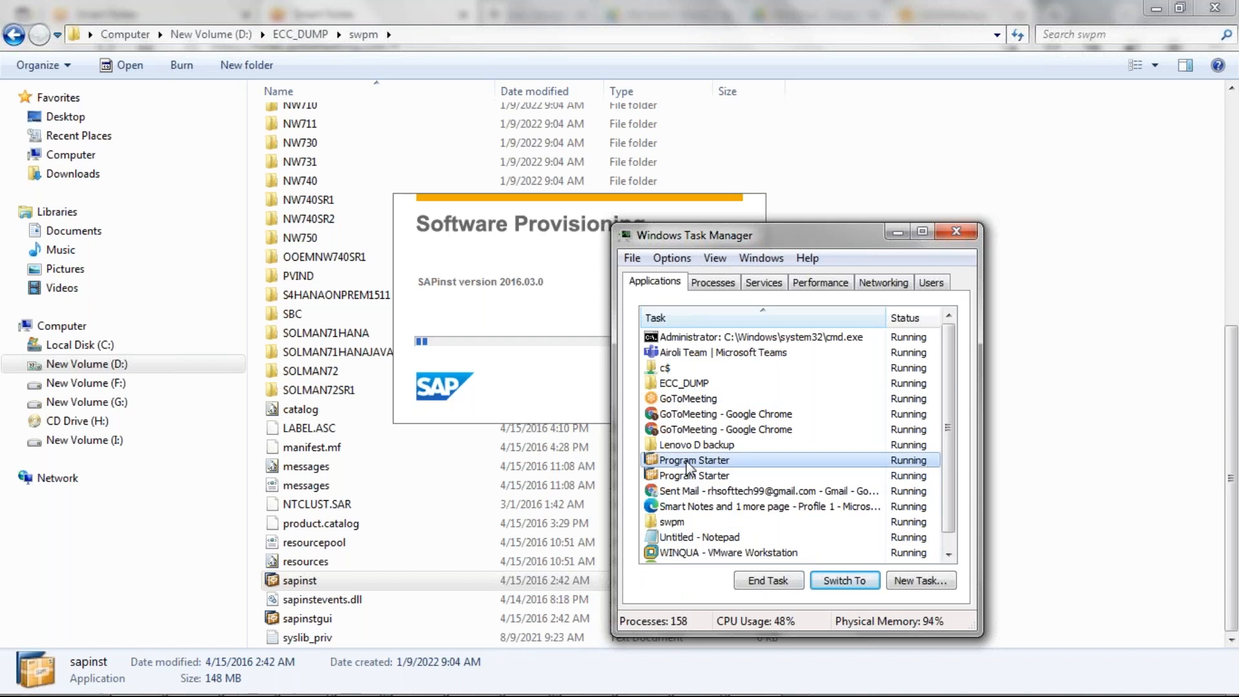
pyautogui.click(761, 583)
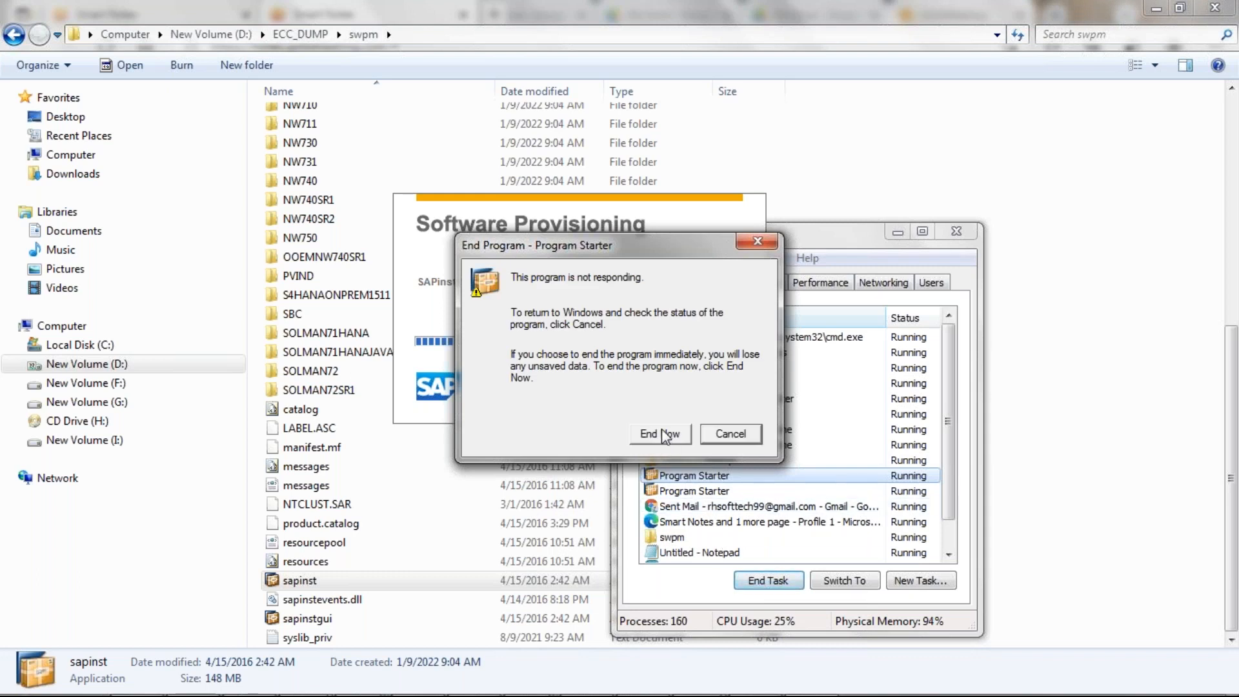
pyautogui.click(661, 428)
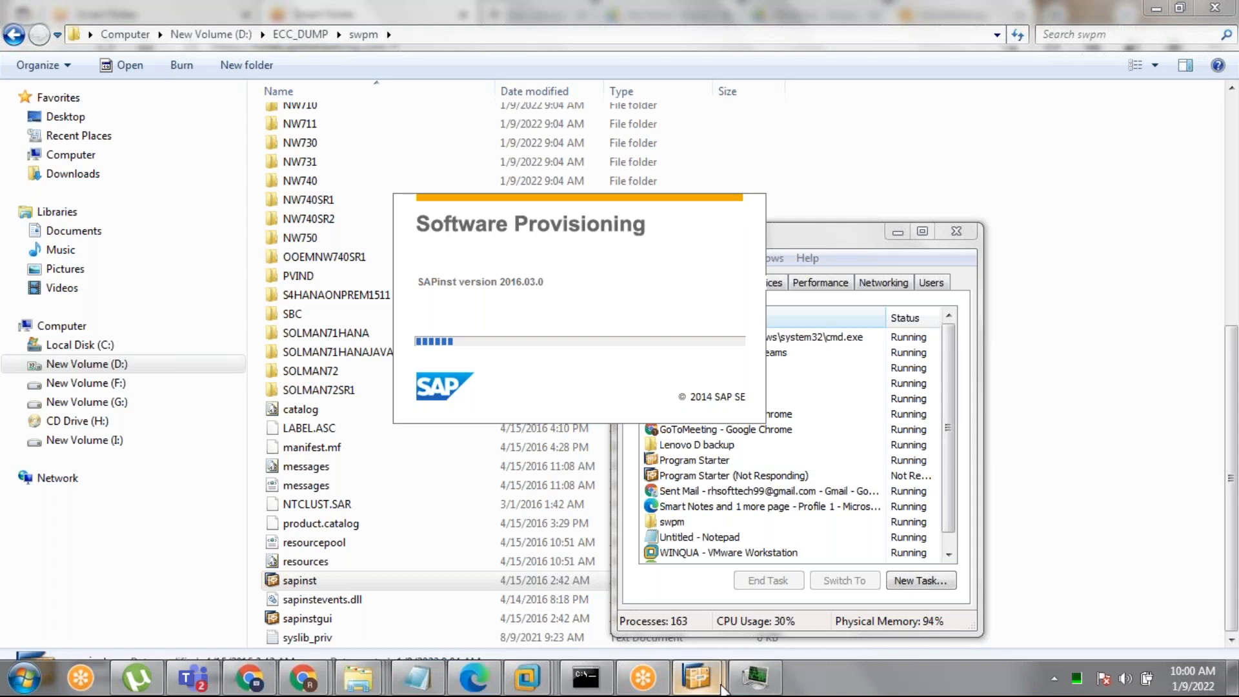
# Step: Return to Task Manager and end the Program Starter task marked Not Responding
pyautogui.moveTo(715, 691)
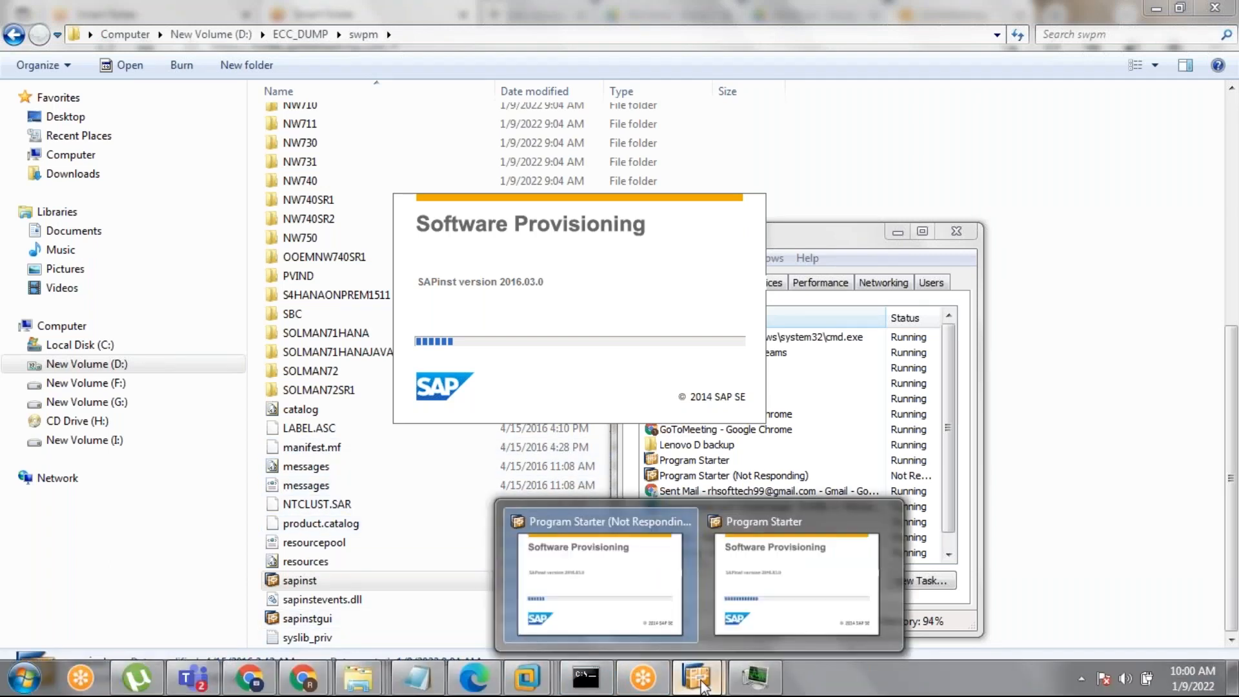
pyautogui.click(758, 568)
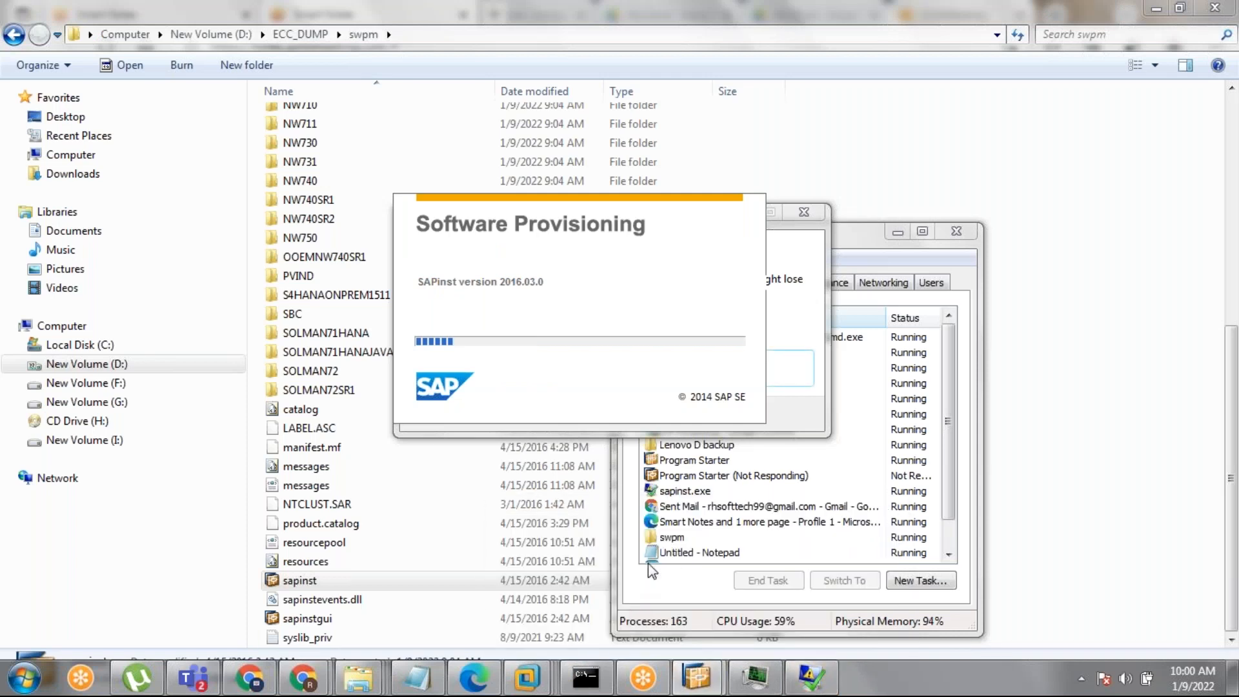
pyautogui.rightClick(970, 681)
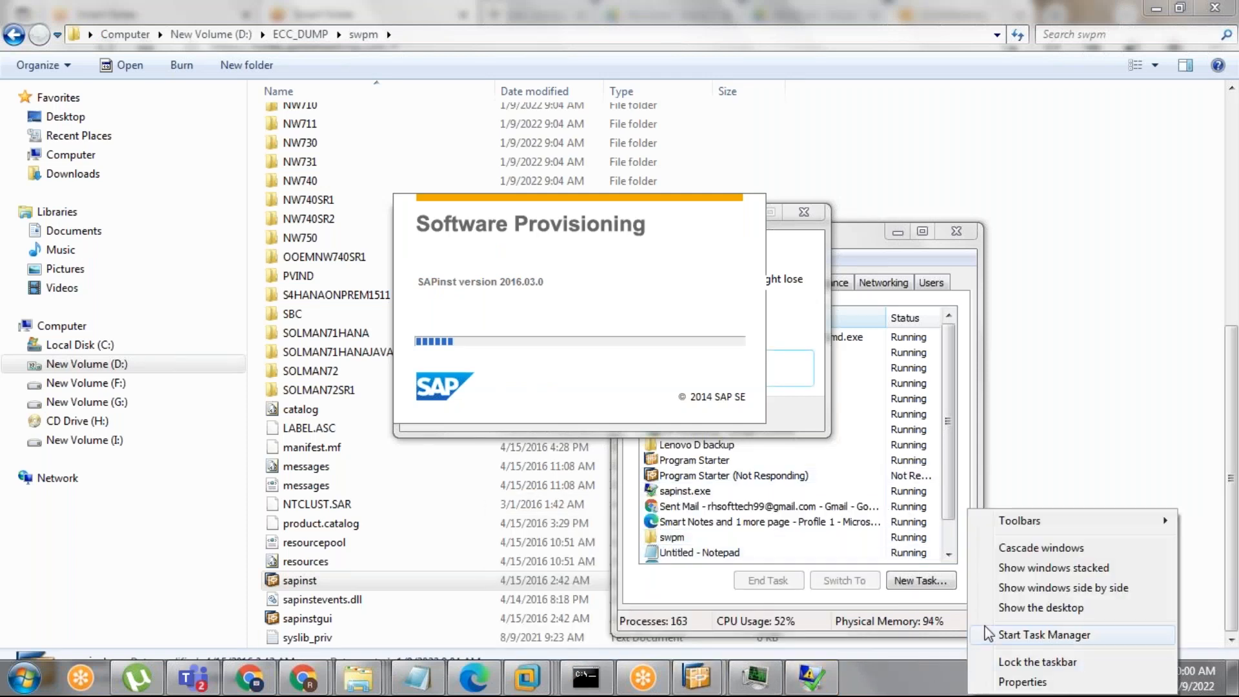
pyautogui.click(845, 450)
pyautogui.click(807, 460)
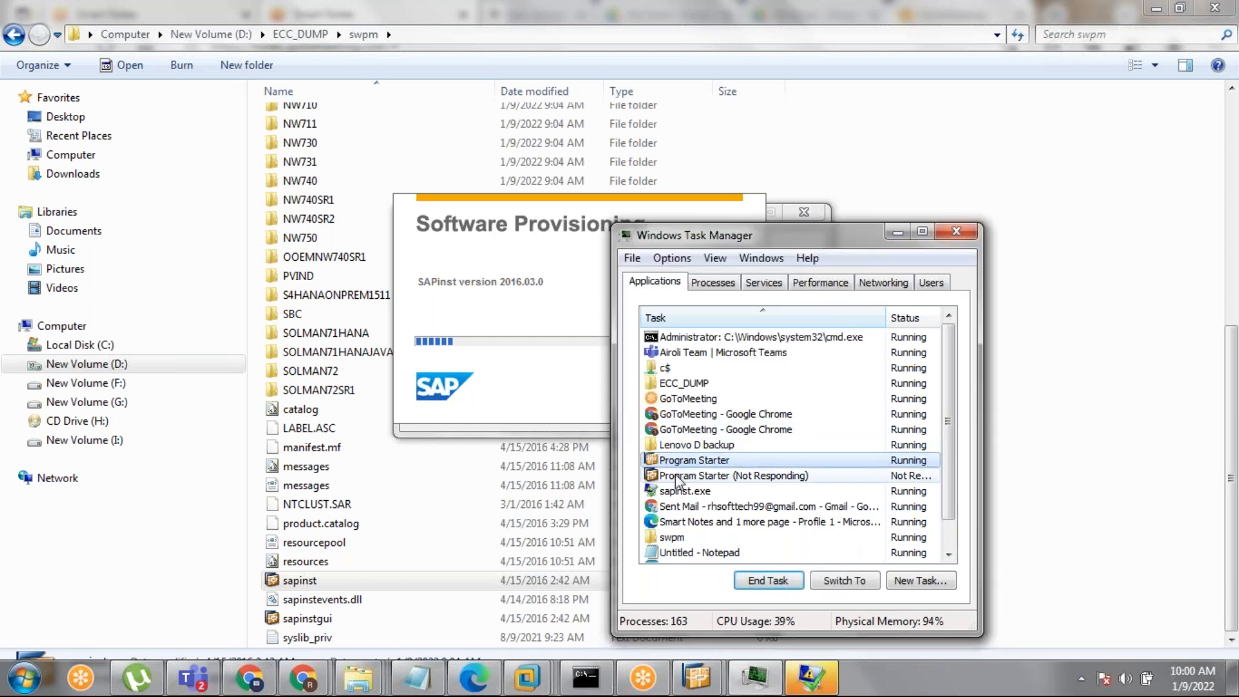
pyautogui.click(678, 478)
pyautogui.click(778, 582)
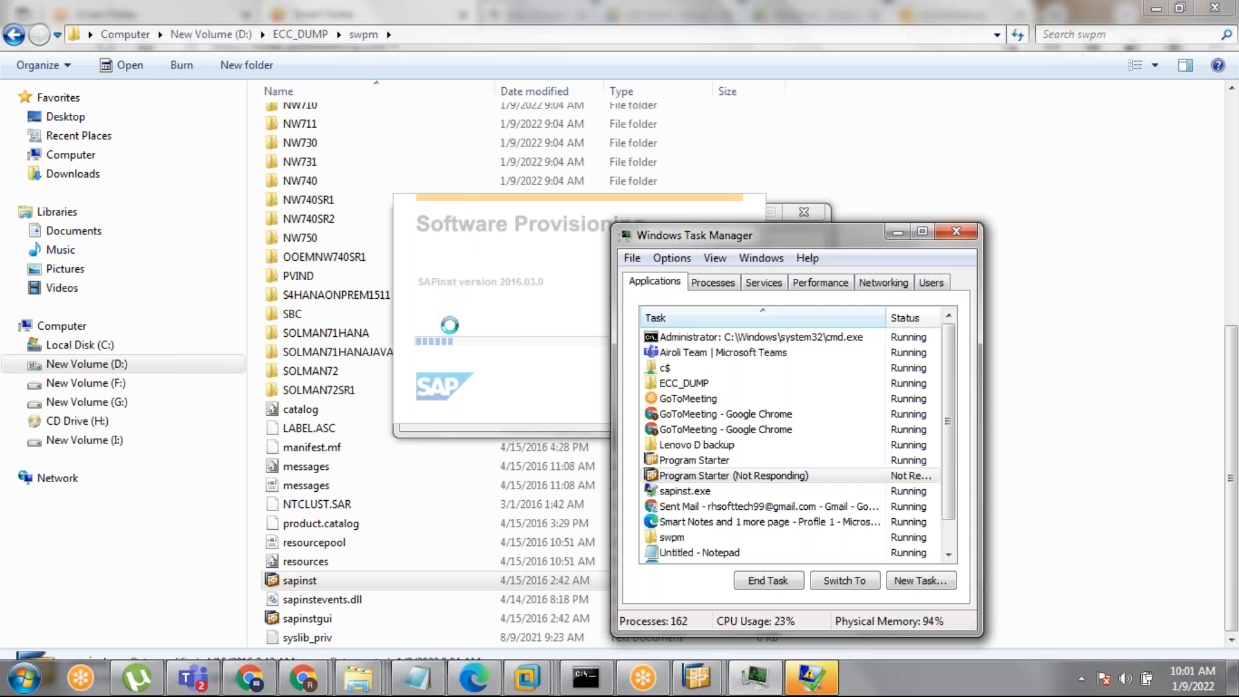
# Step: Launch sapinst again from the swpm folder
pyautogui.click(302, 581)
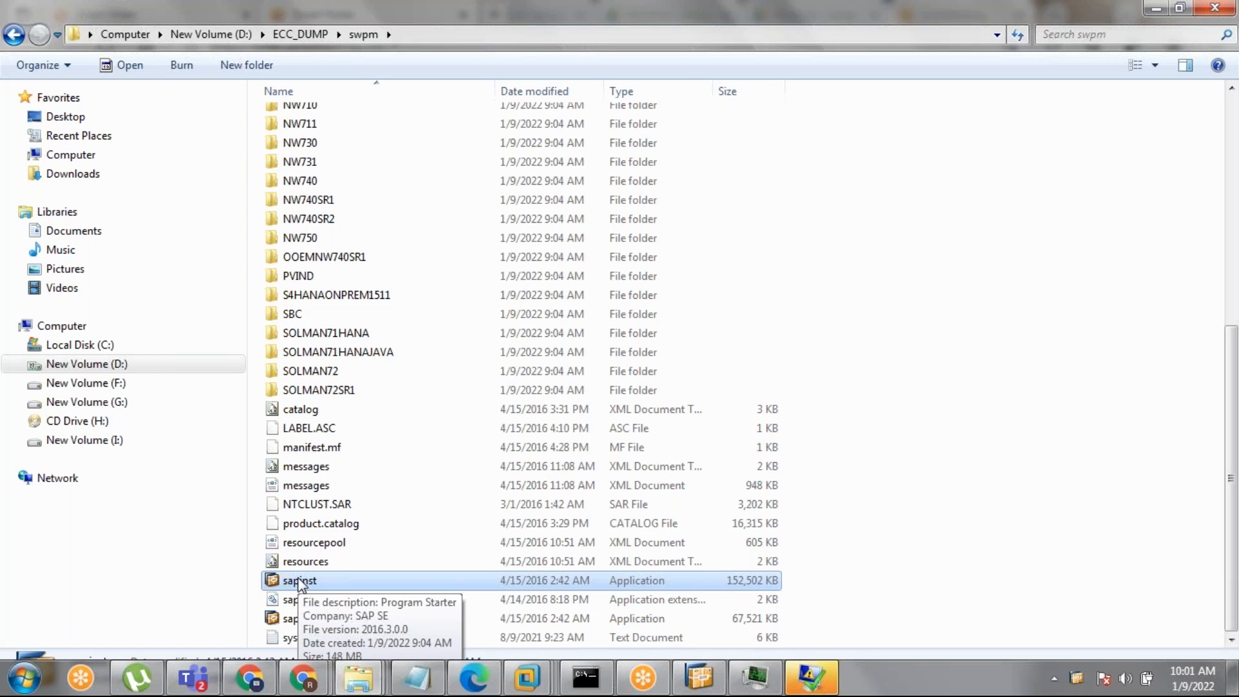
pyautogui.doubleClick(298, 581)
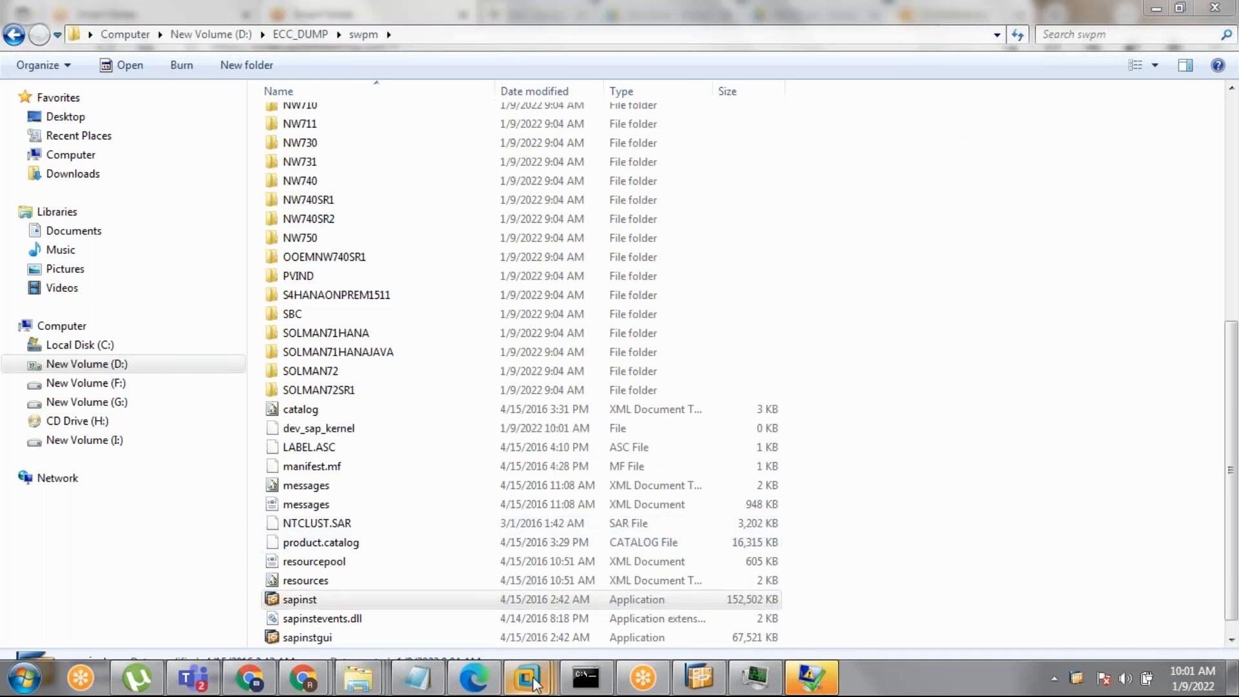
# Step: Check the ECC_DEV virtual machine in VMware Workstation and return to the ECC_DUMP folder on the host
pyautogui.moveTo(533, 678)
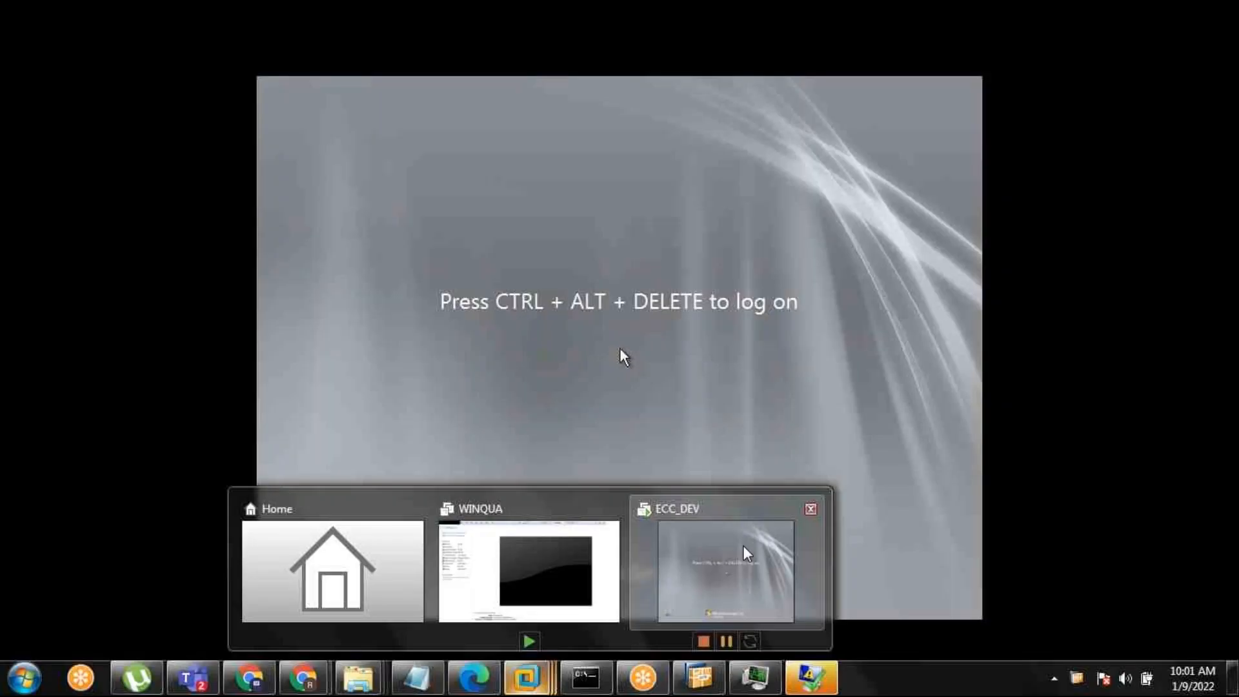
pyautogui.click(744, 546)
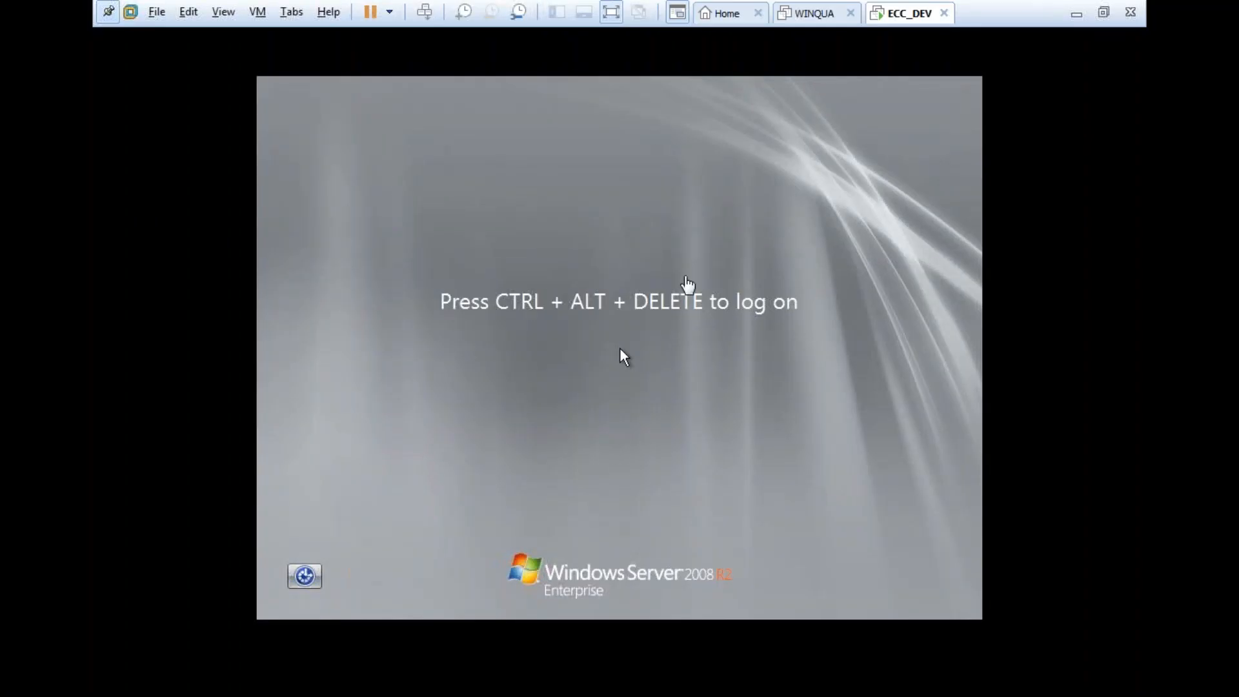
pyautogui.click(1074, 16)
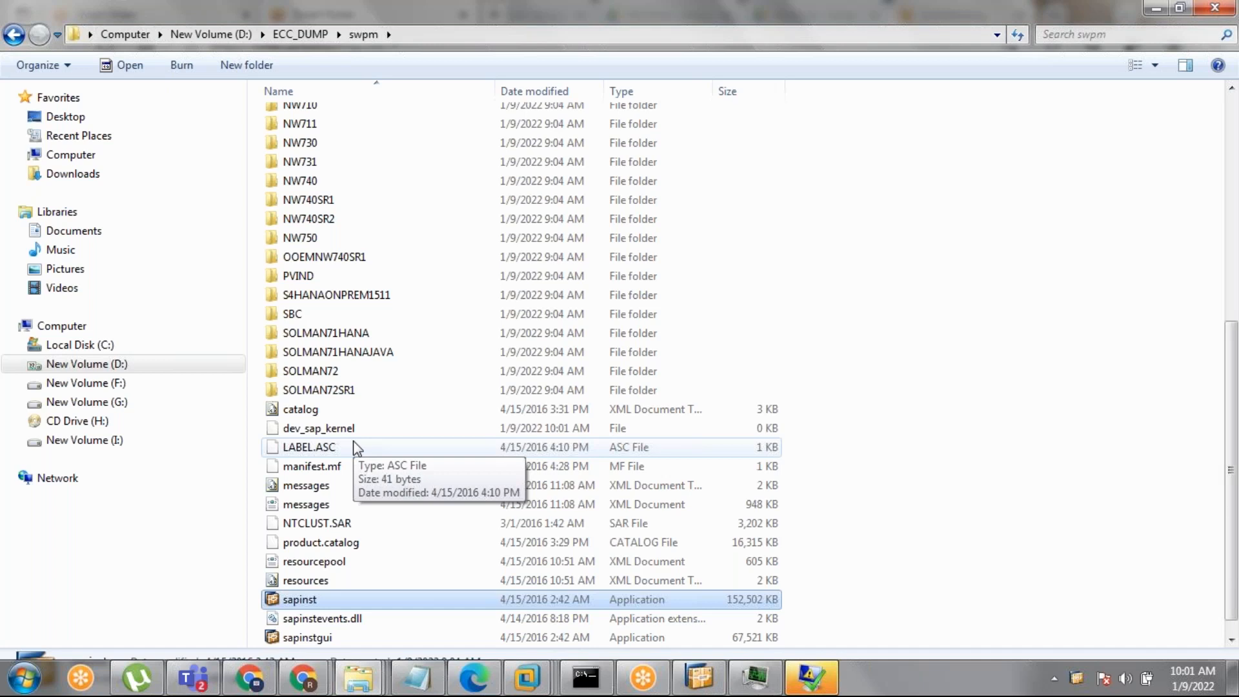
pyautogui.click(14, 34)
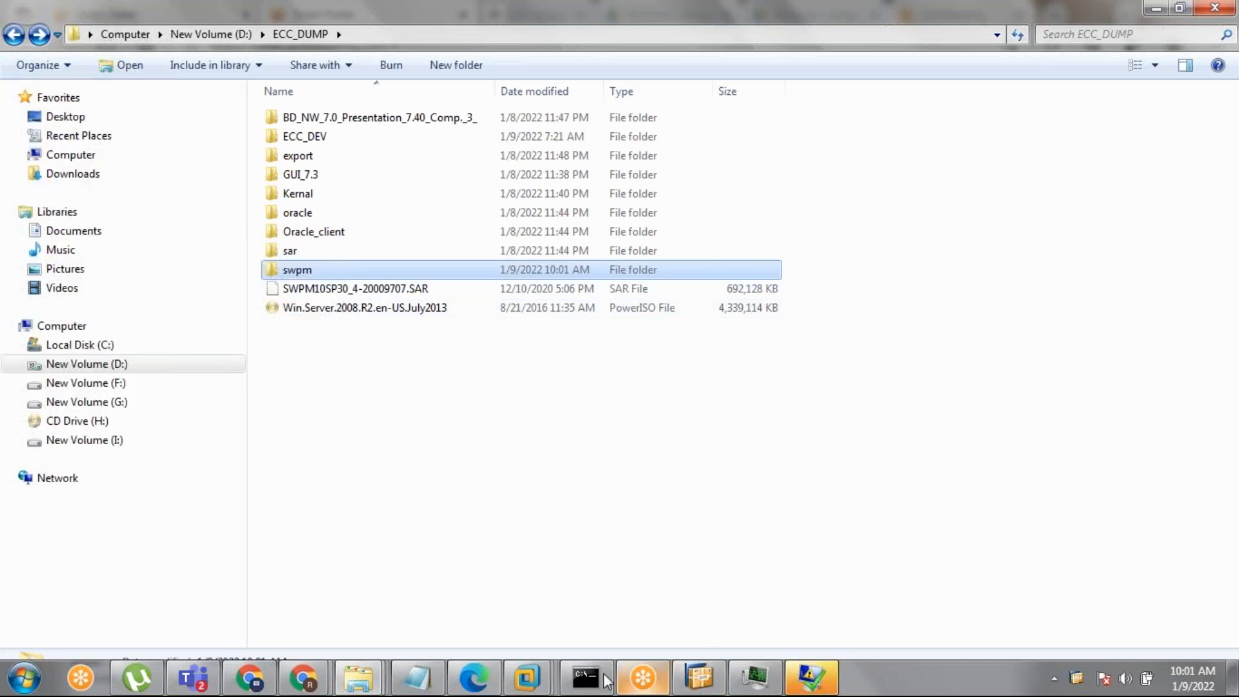
# Step: Switch to the ECC_DEV virtual machine in VMware Workstation and log on to the Administrator account with the account password
pyautogui.click(527, 677)
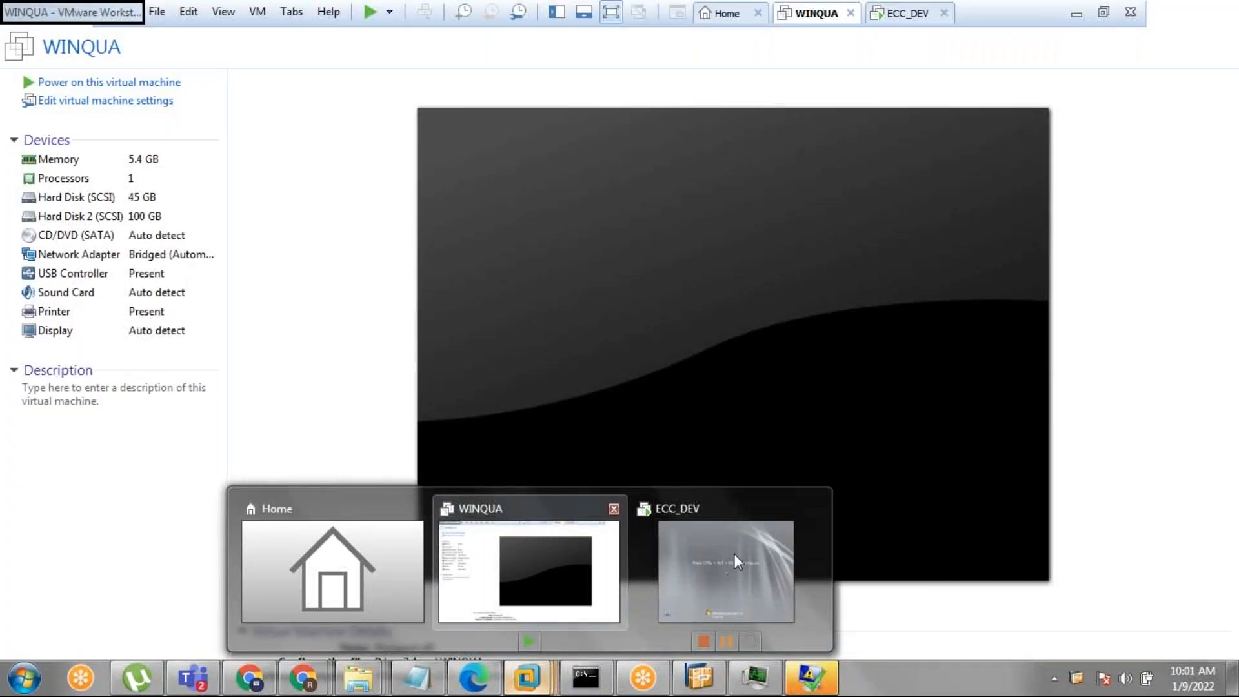
pyautogui.click(734, 553)
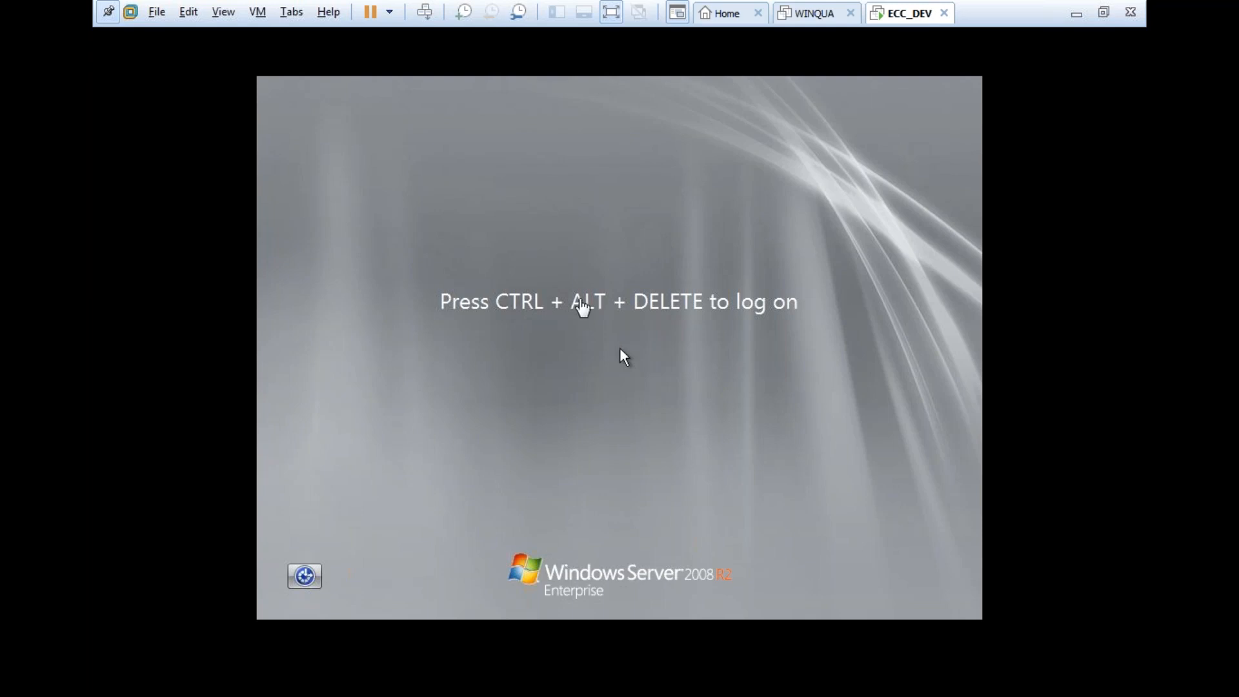
pyautogui.click(623, 352)
pyautogui.hotkey('ctrl', 'alt', 'Delete')
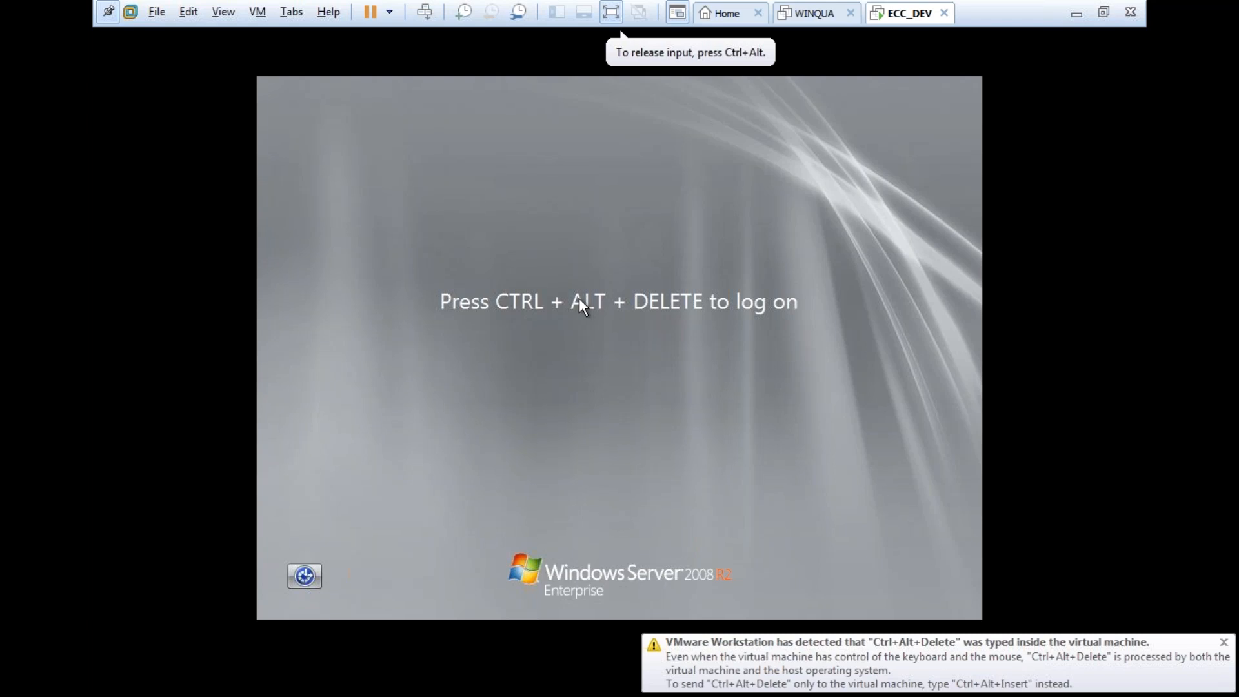
pyautogui.press('ctrl+alt+Insert')
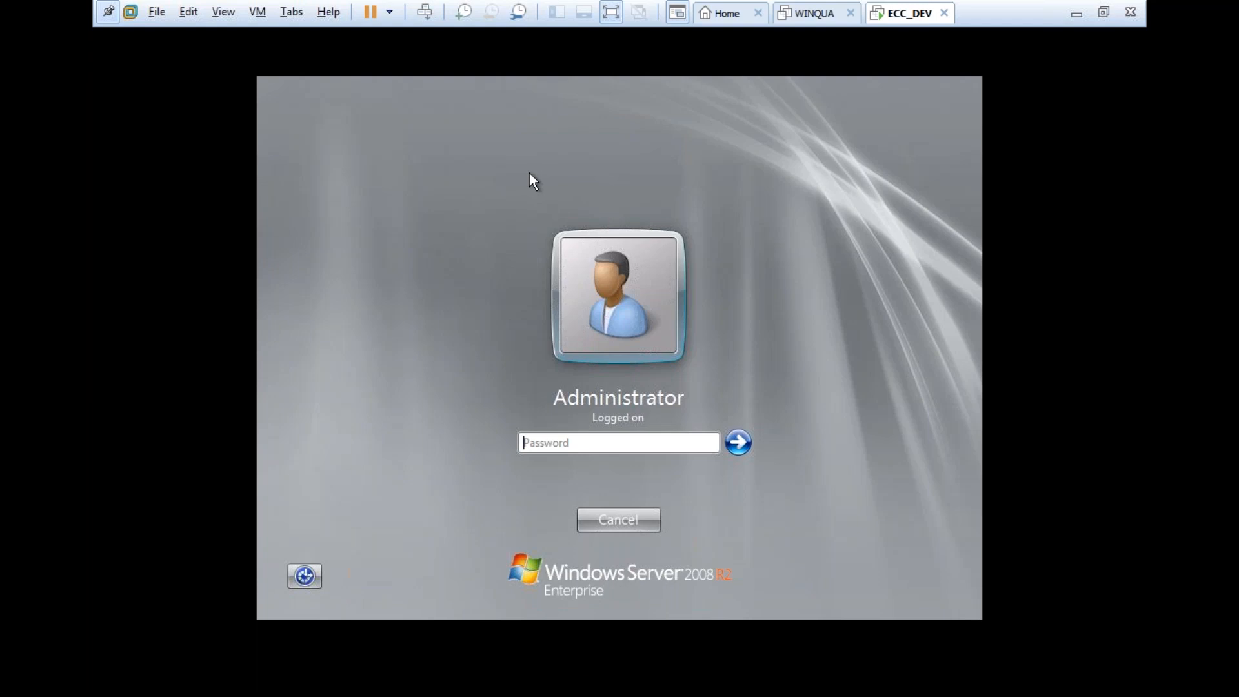
pyautogui.write('p•••••••••')
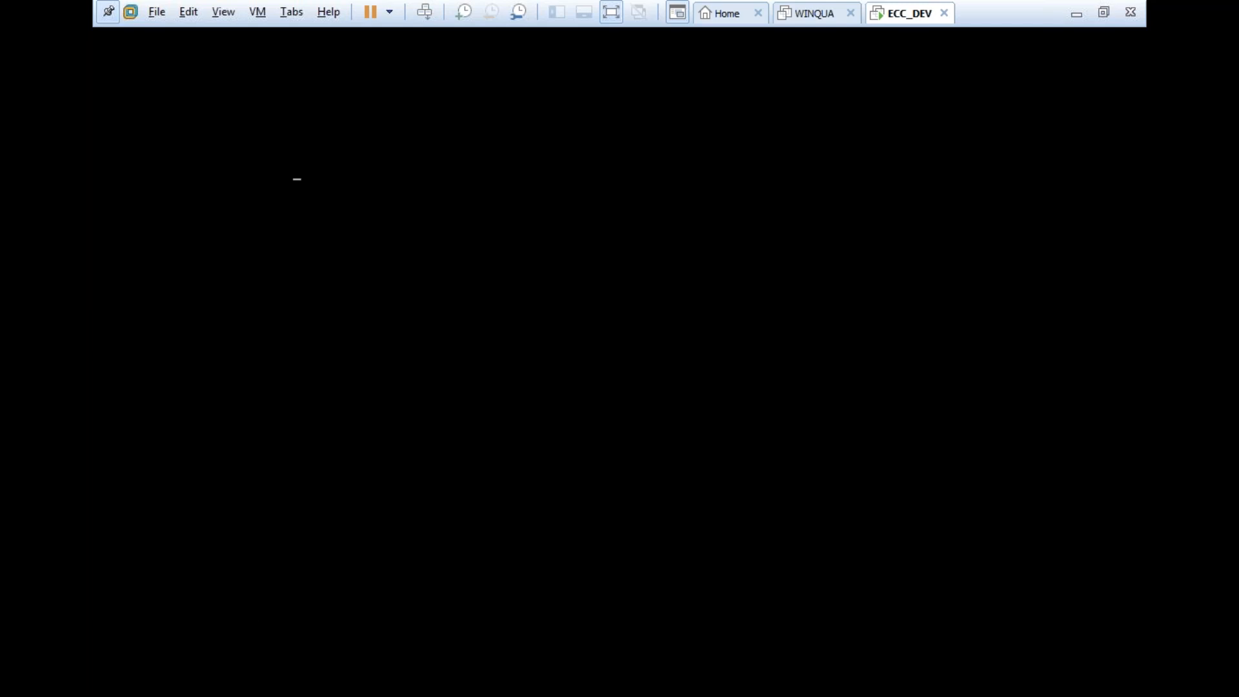
# Step: Release the input from the ECC_DEV virtual machine and exit the SAPinst window on the host
pyautogui.click(621, 32)
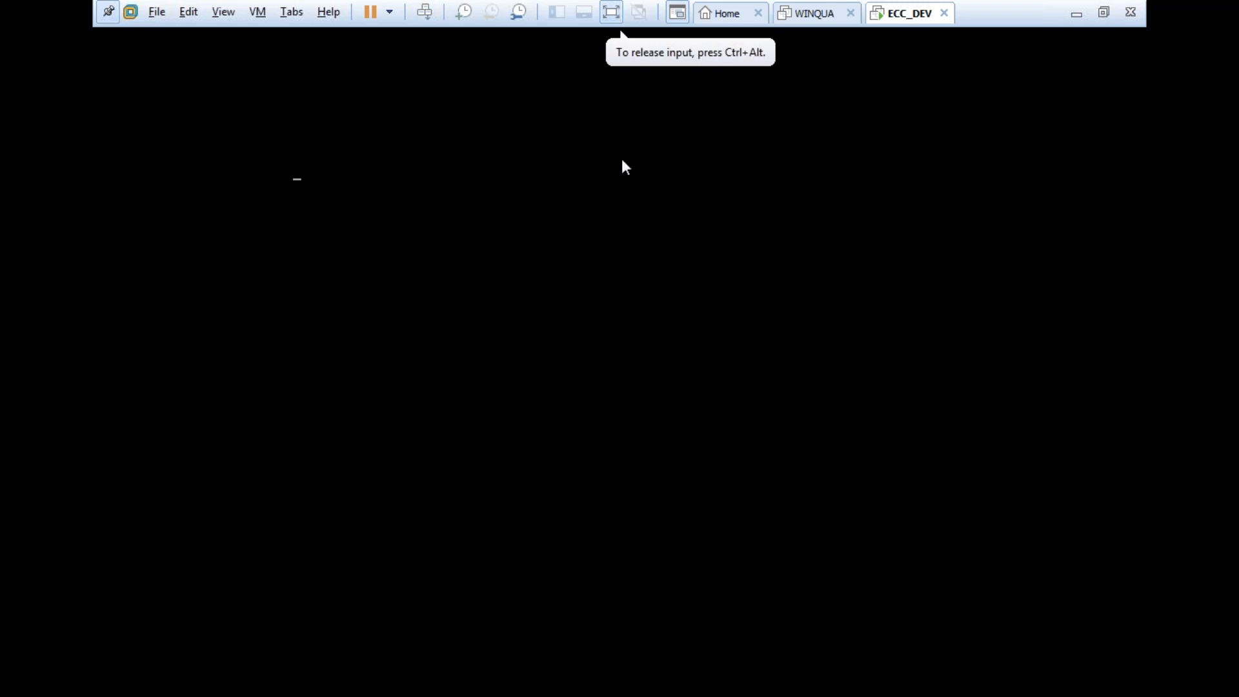
pyautogui.hotkey('ctrl', 'alt')
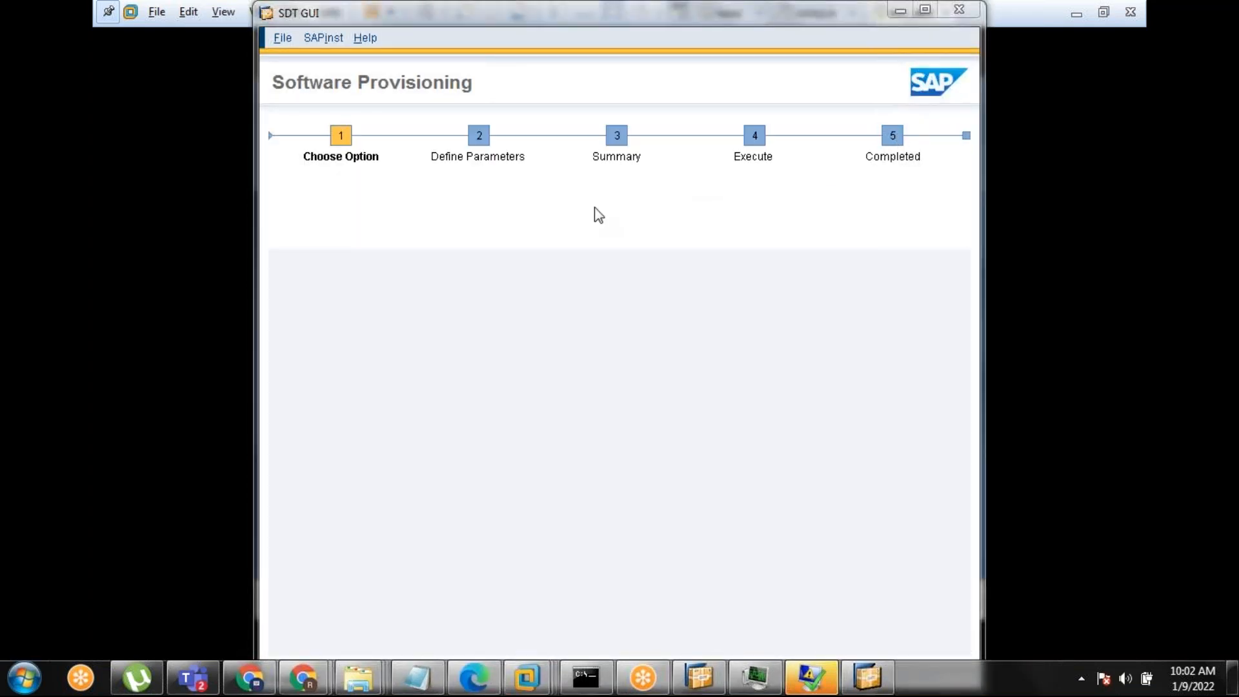
pyautogui.doubleClick(321, 7)
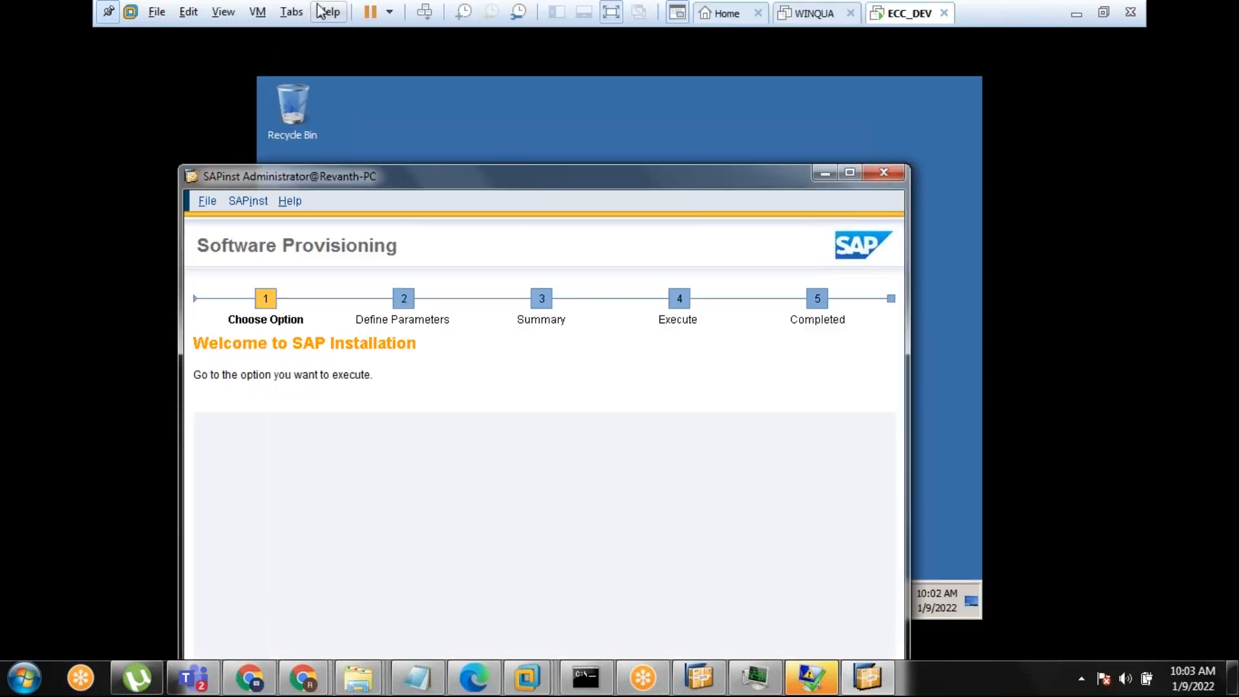
pyautogui.click(884, 173)
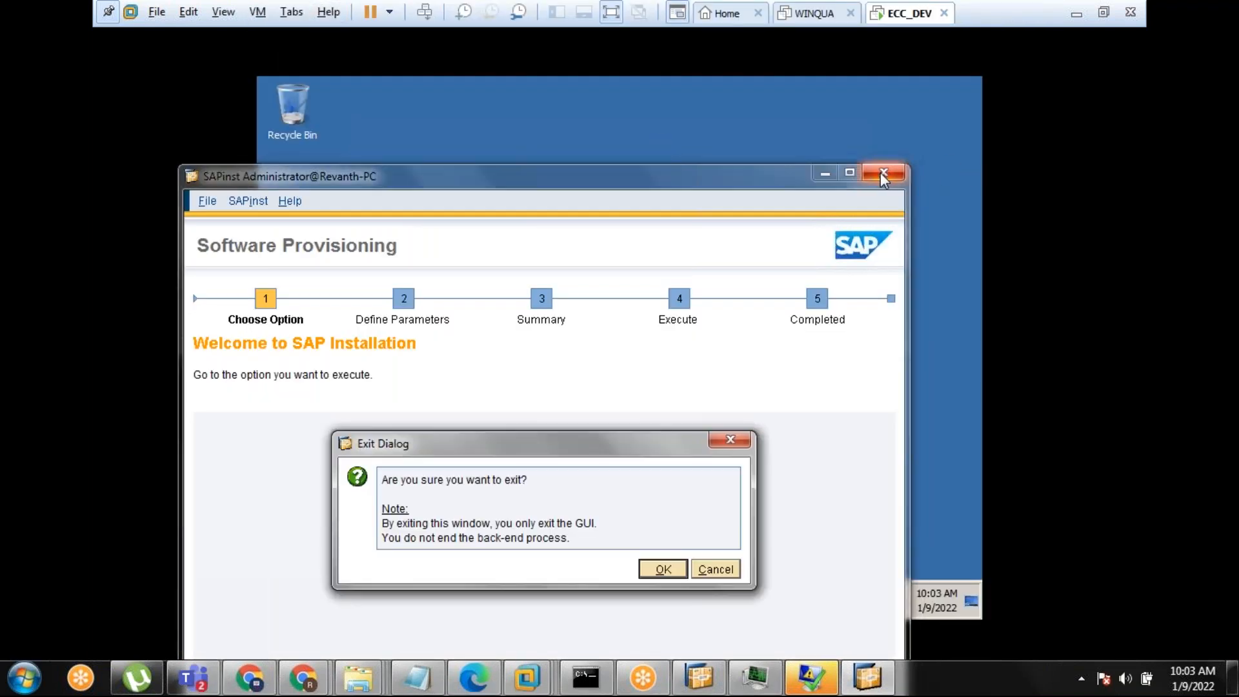
pyautogui.click(664, 570)
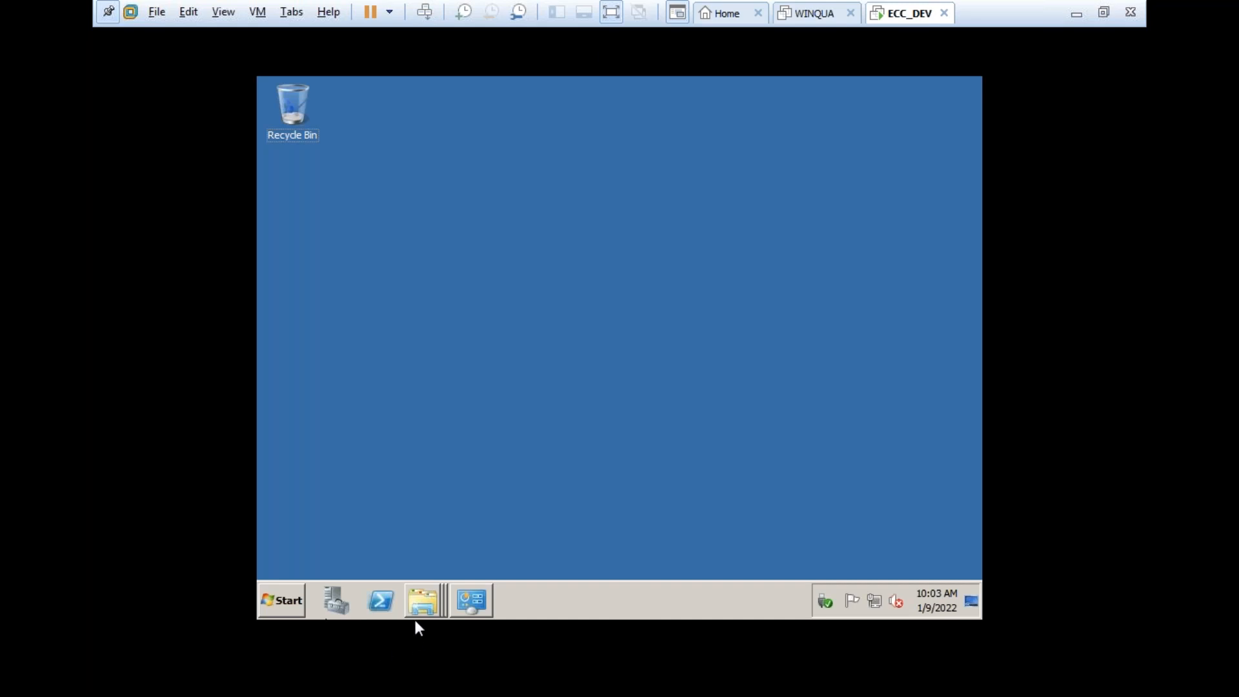
# Step: Check the ECC_DUMP folder on the virtual machine's E: drive and return to the host's ECC_DUMP folder
pyautogui.rightClick(428, 606)
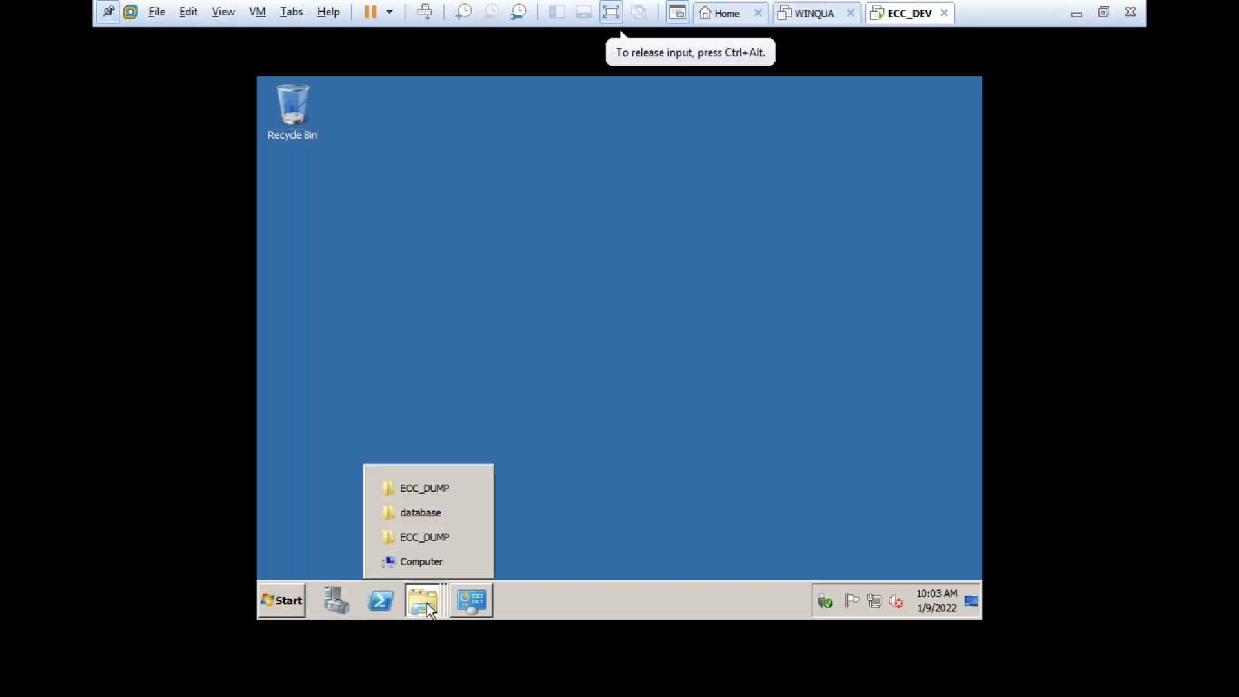
pyautogui.click(418, 486)
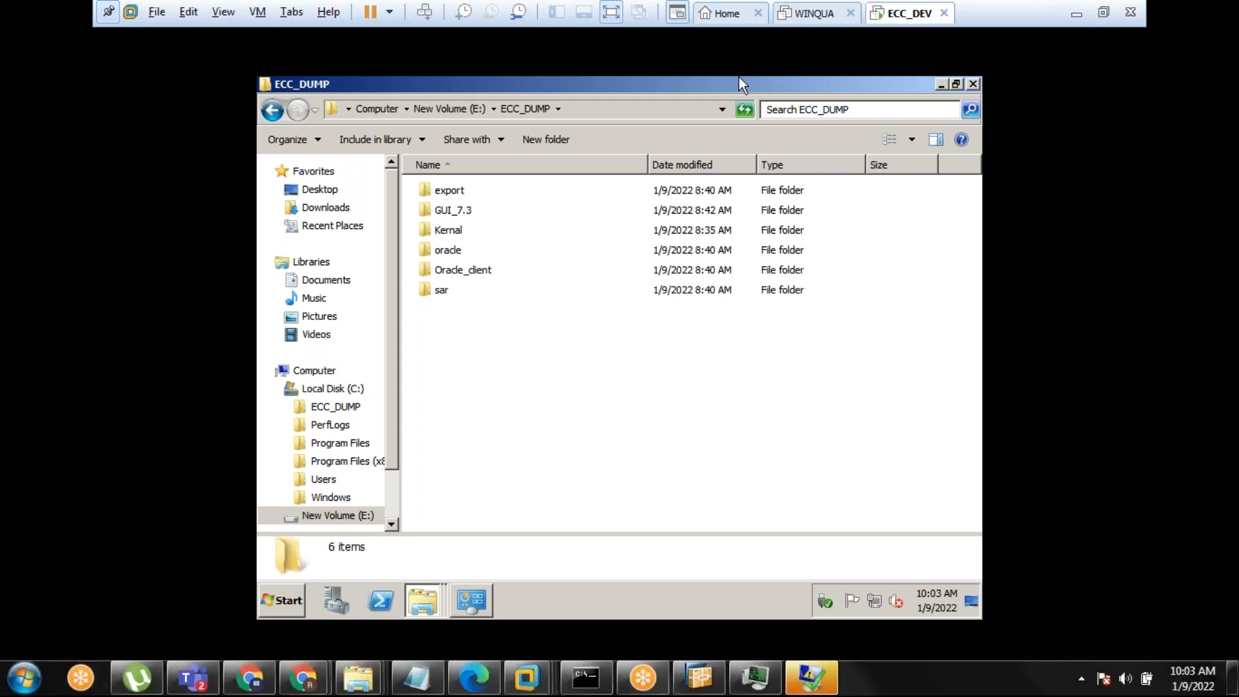
pyautogui.click(1076, 13)
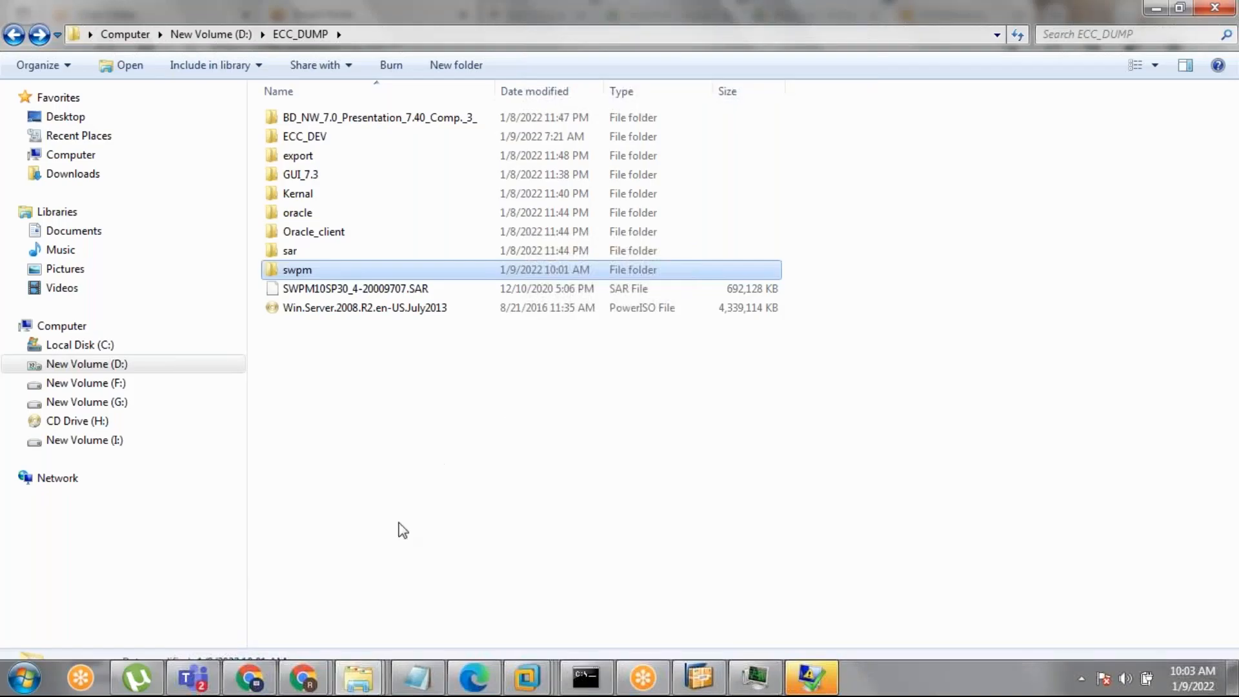
# Step: Try to close the leftover Software Provisioning instance on the host
pyautogui.rightClick(707, 681)
pyautogui.click(685, 632)
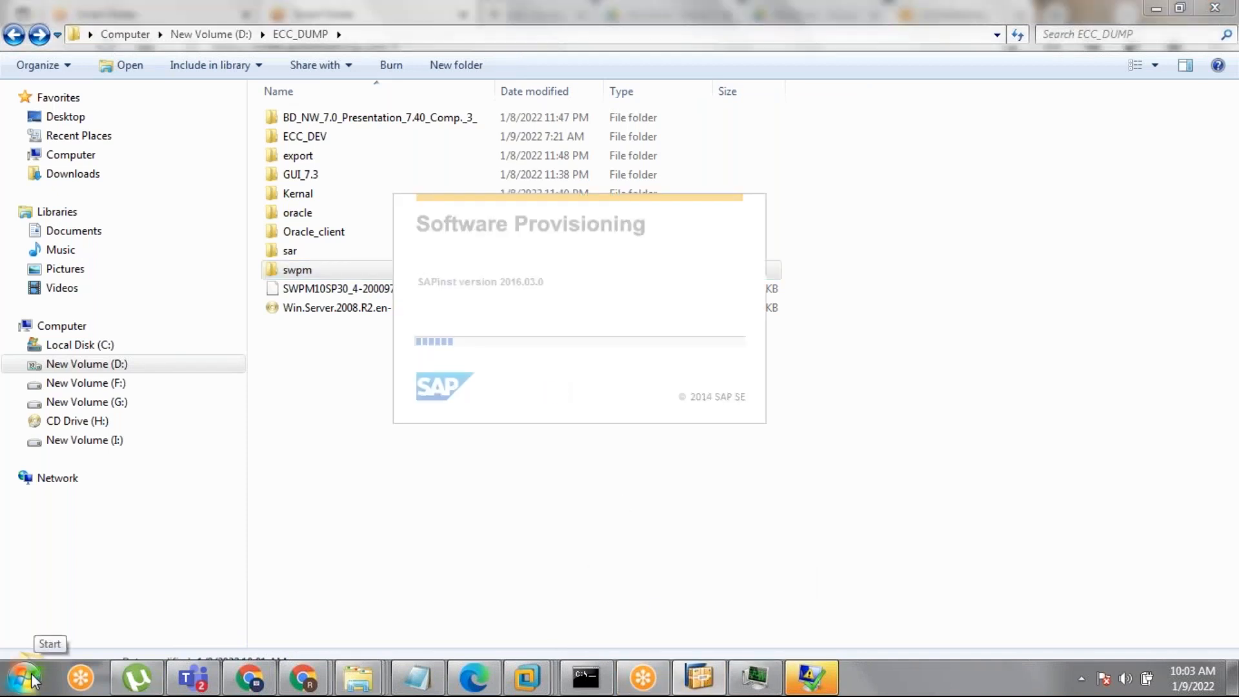
# Step: Try to open the administrative share \\192.168.0.134\d$ from the Run dialog
pyautogui.press('super+r')
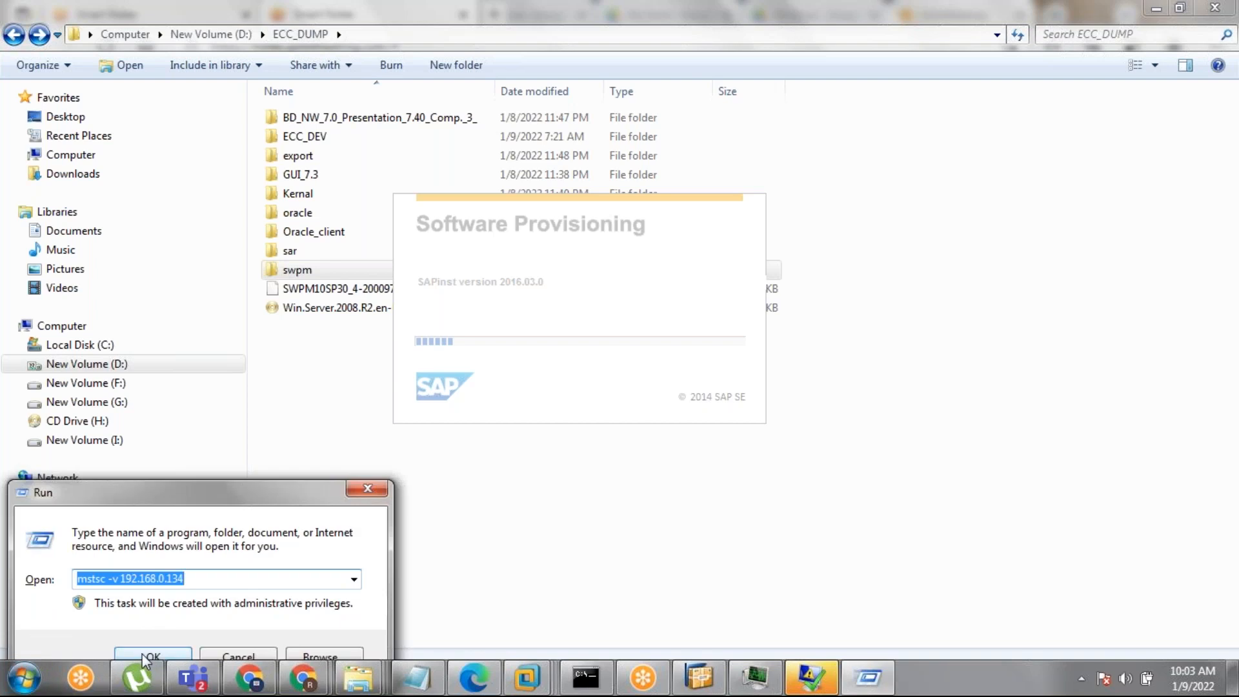
pyautogui.click(195, 579)
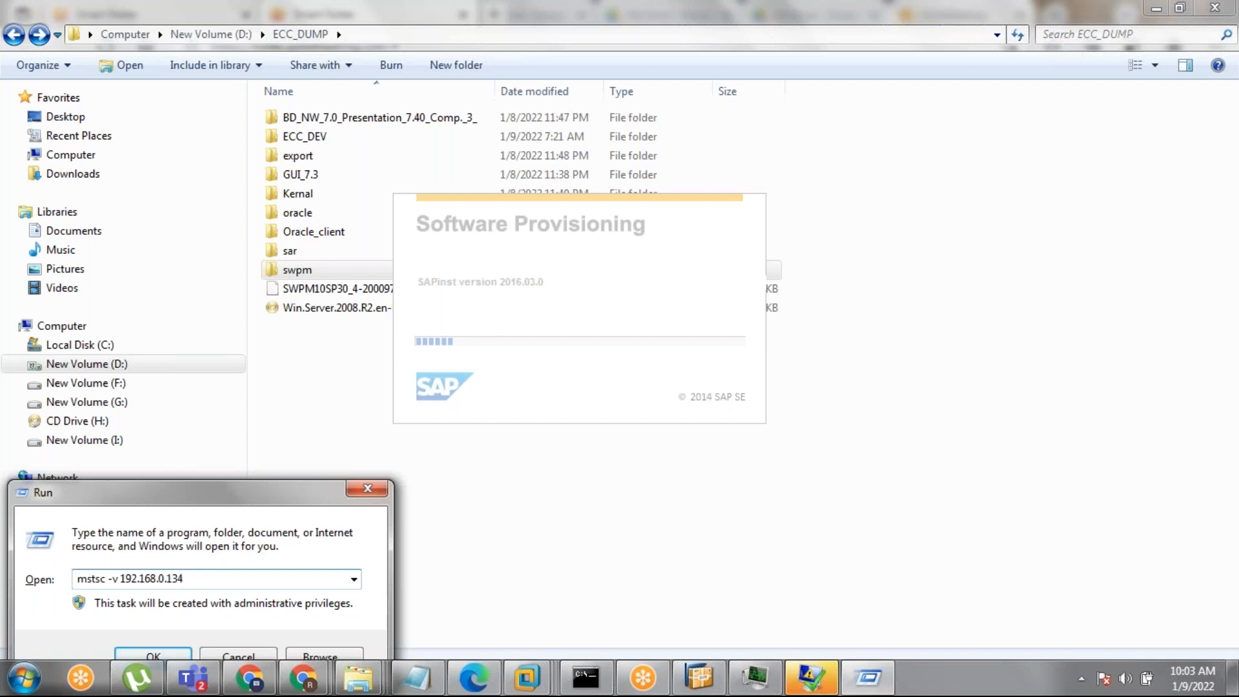
pyautogui.press('BackSpace')
pyautogui.press('BackSpace')
pyautogui.press('BackSpace')
pyautogui.press('BackSpace')
pyautogui.press('BackSpace')
pyautogui.press('BackSpace')
pyautogui.press('BackSpace')
pyautogui.press('BackSpace')
pyautogui.press('BackSpace')
pyautogui.press('BackSpace')
pyautogui.press('BackSpace')
pyautogui.press('BackSpace')
pyautogui.press('BackSpace')
pyautogui.press('BackSpace')
pyautogui.press('BackSpace')
pyautogui.press('BackSpace')
pyautogui.press('BackSpace')
pyautogui.press('BackSpace')
pyautogui.press('BackSpace')
pyautogui.press('BackSpace')
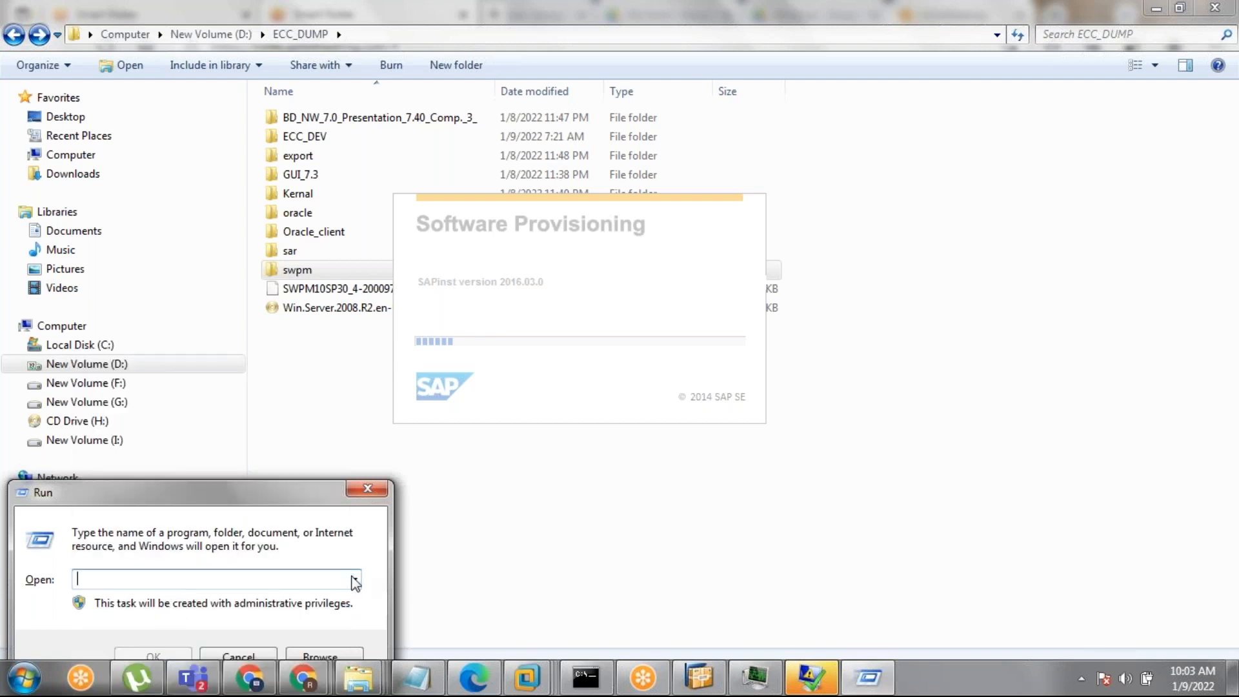
pyautogui.click(353, 579)
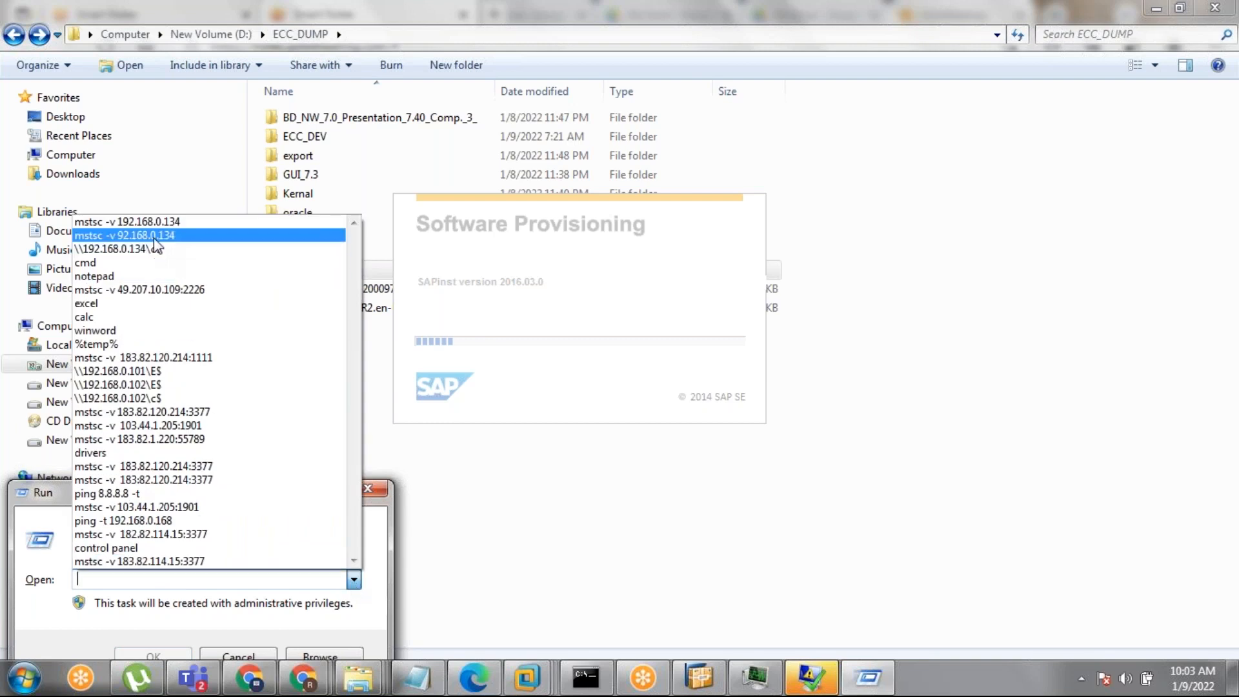
pyautogui.click(150, 249)
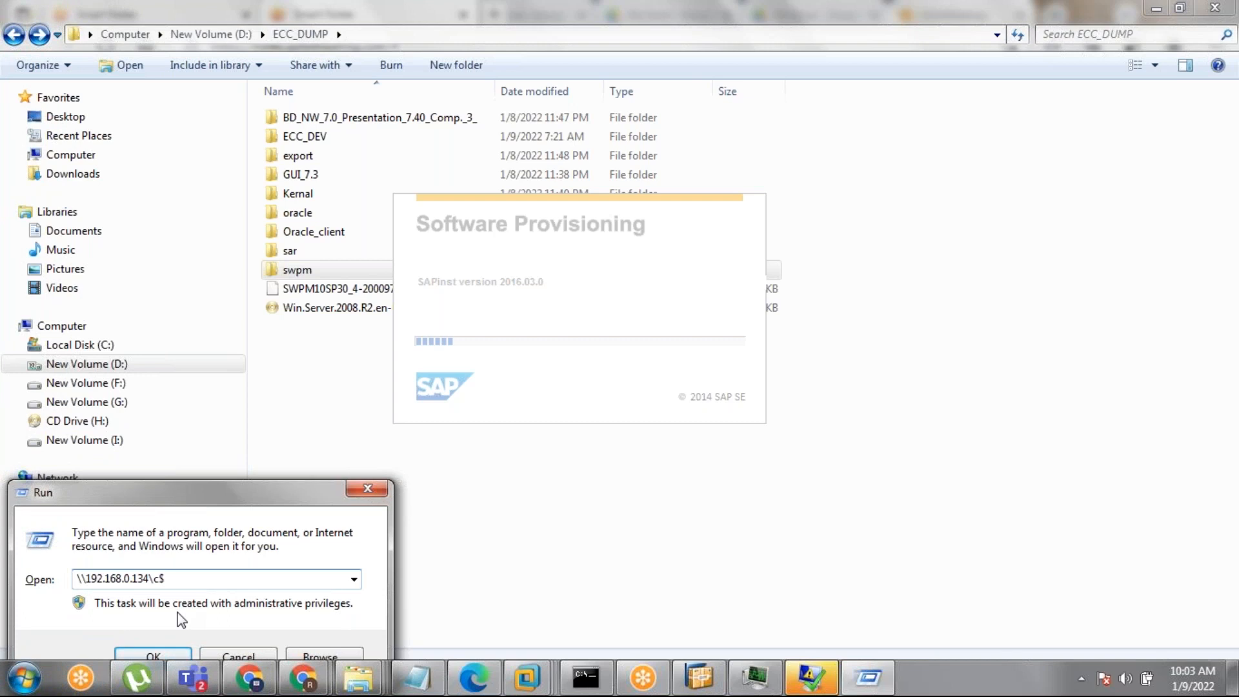
pyautogui.click(149, 655)
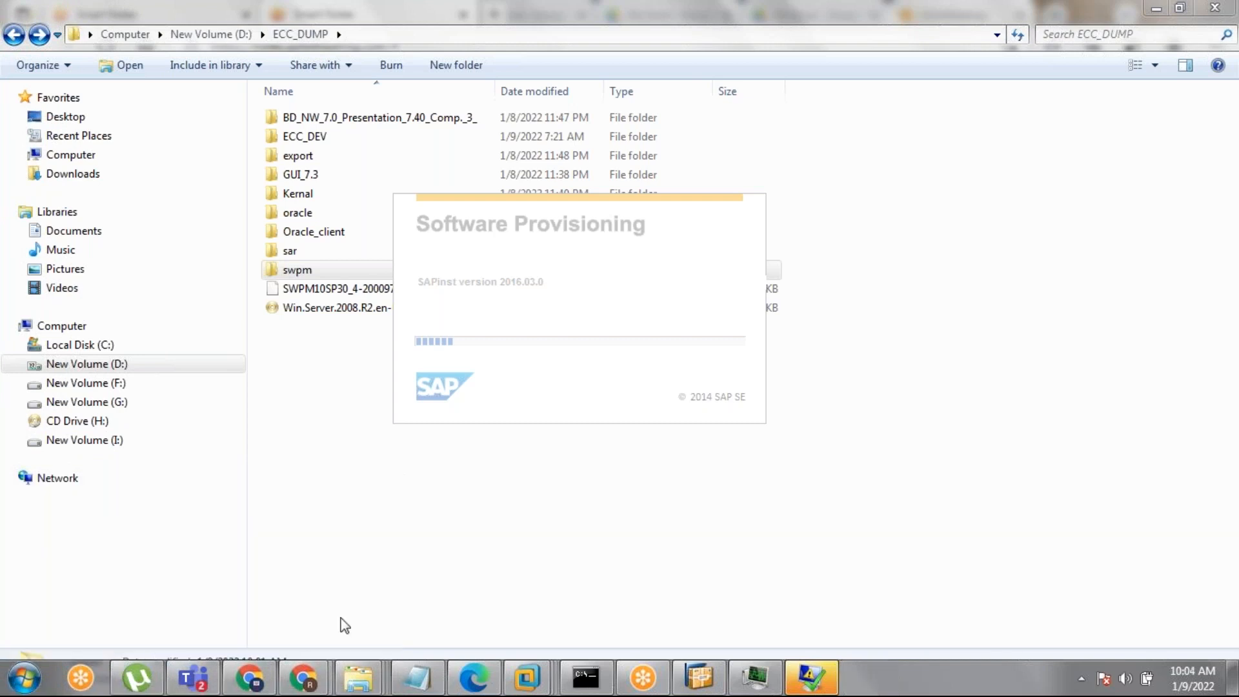
# Step: Open the administrative share \\192.168.0.134\e$ from the Run dialog
pyautogui.press('super+r')
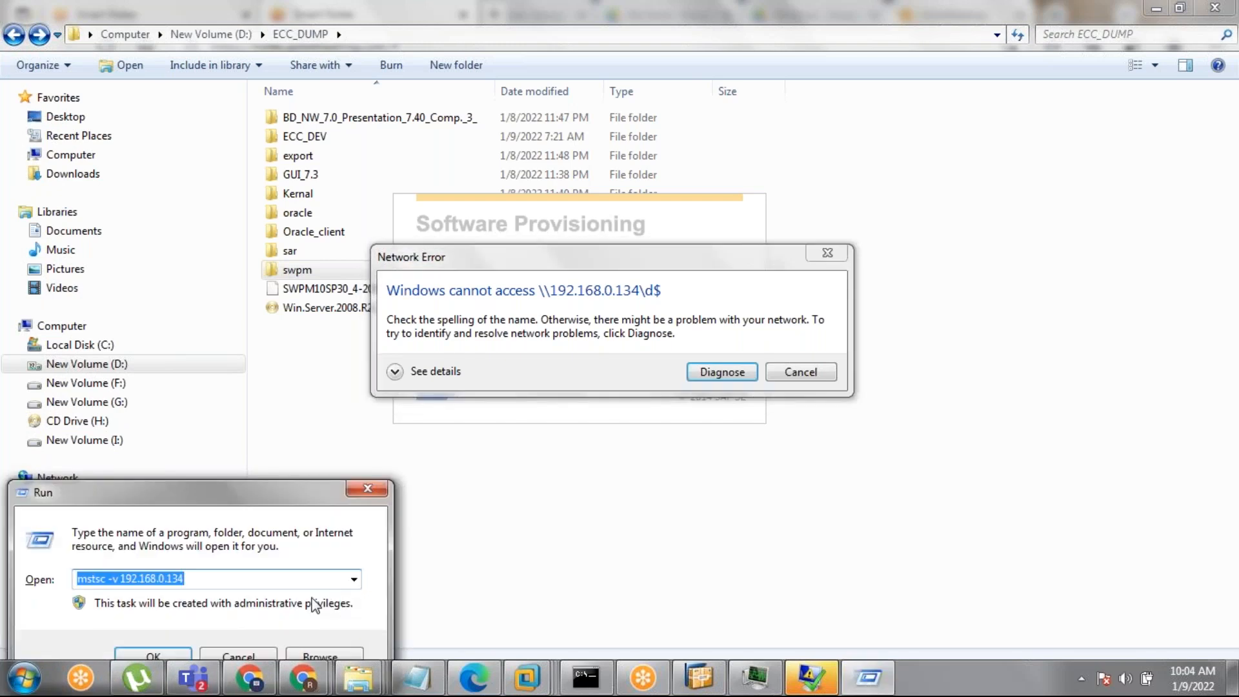
pyautogui.click(353, 579)
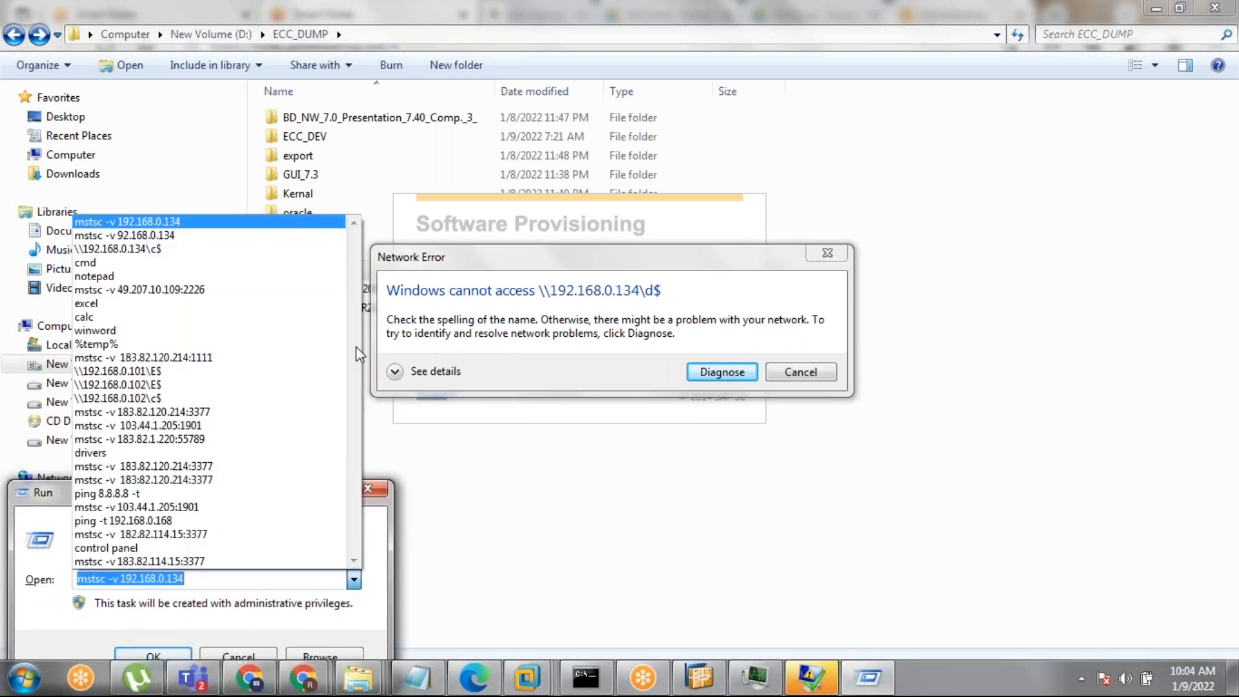
pyautogui.click(158, 249)
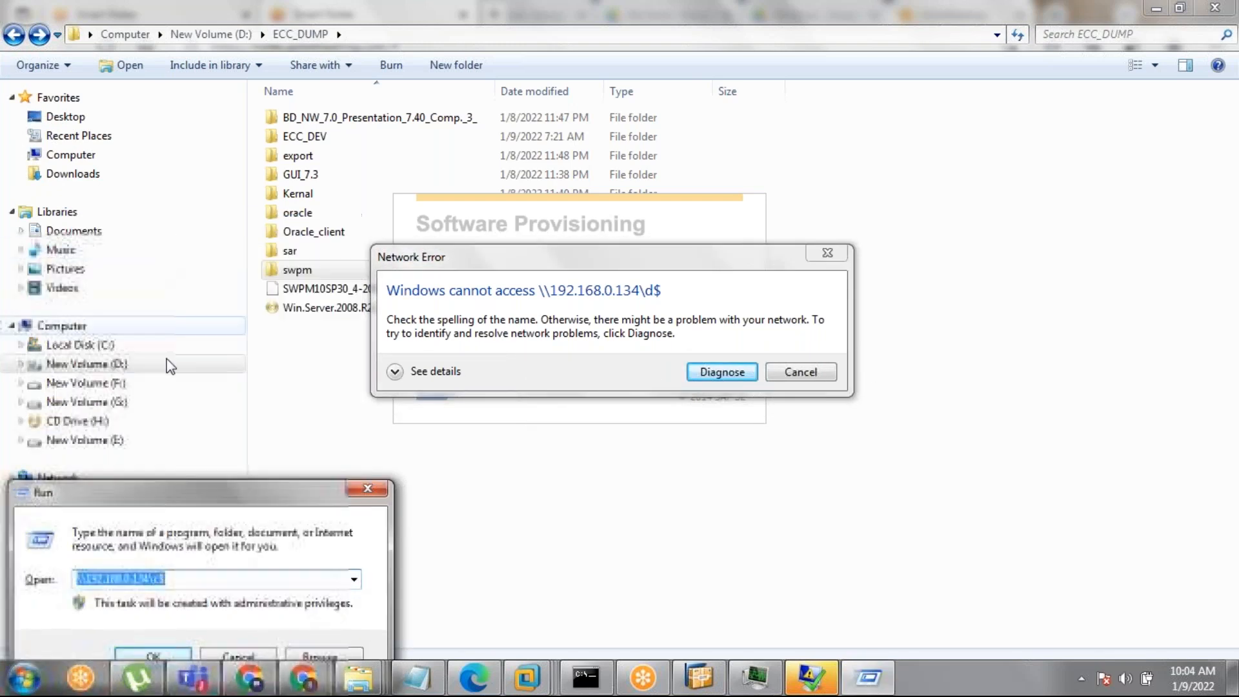
pyautogui.click(154, 577)
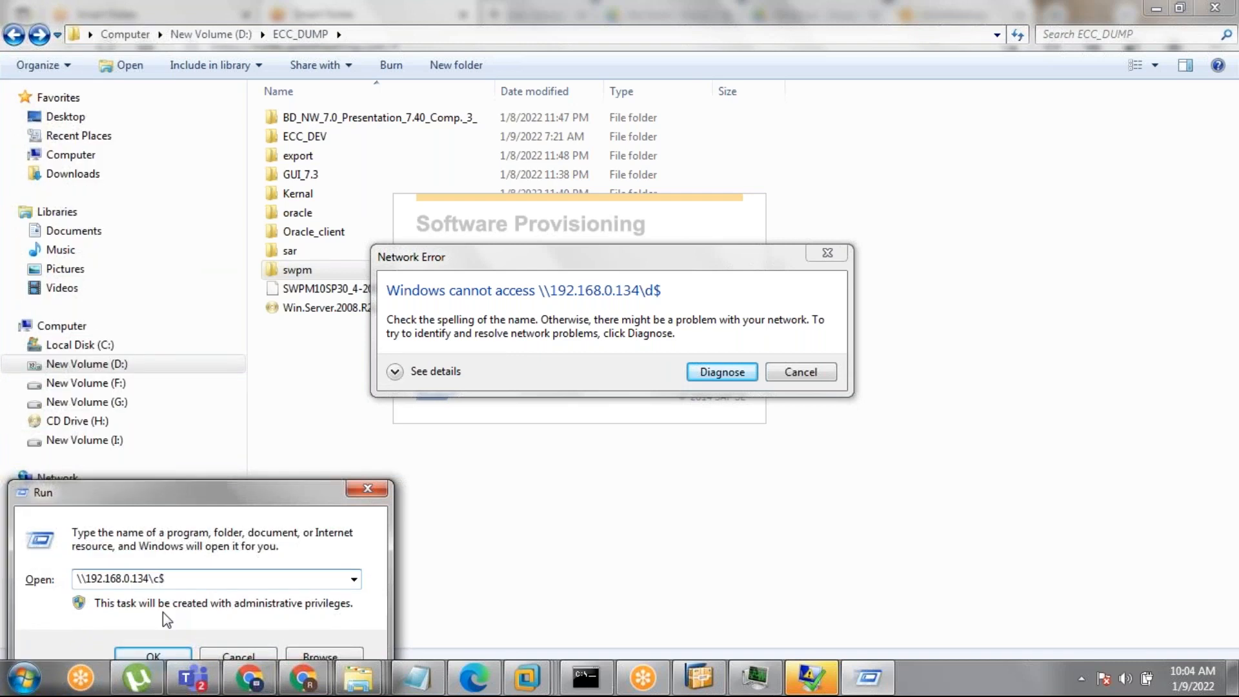
pyautogui.press('BackSpace')
pyautogui.write('e')
pyautogui.click(149, 658)
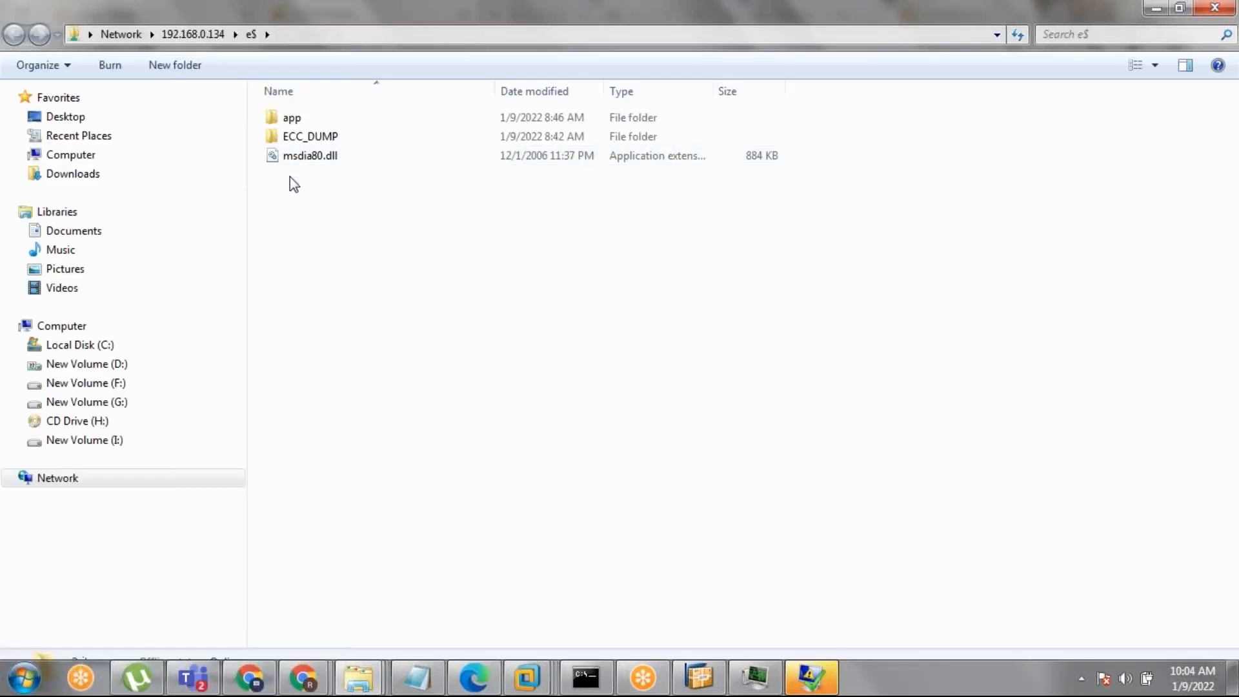
# Step: Copy the swpm folder from ECC_DUMP on the host's D: drive
pyautogui.click(109, 365)
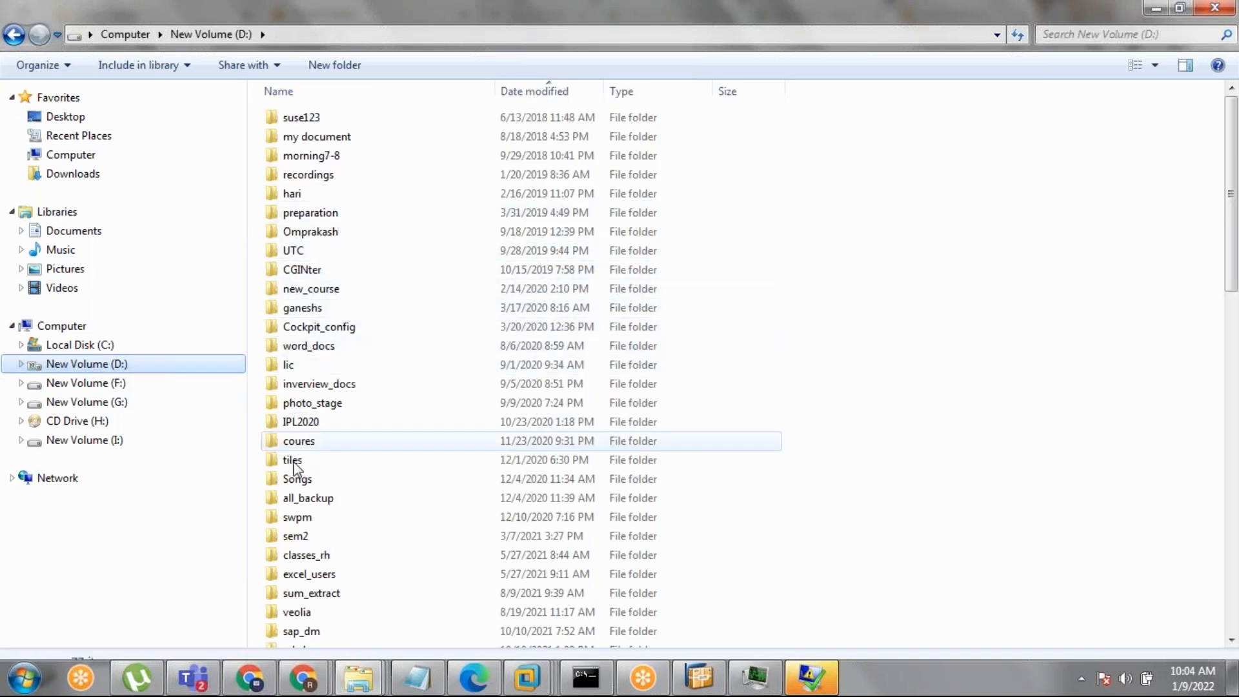
pyautogui.click(296, 481)
pyautogui.press('e')
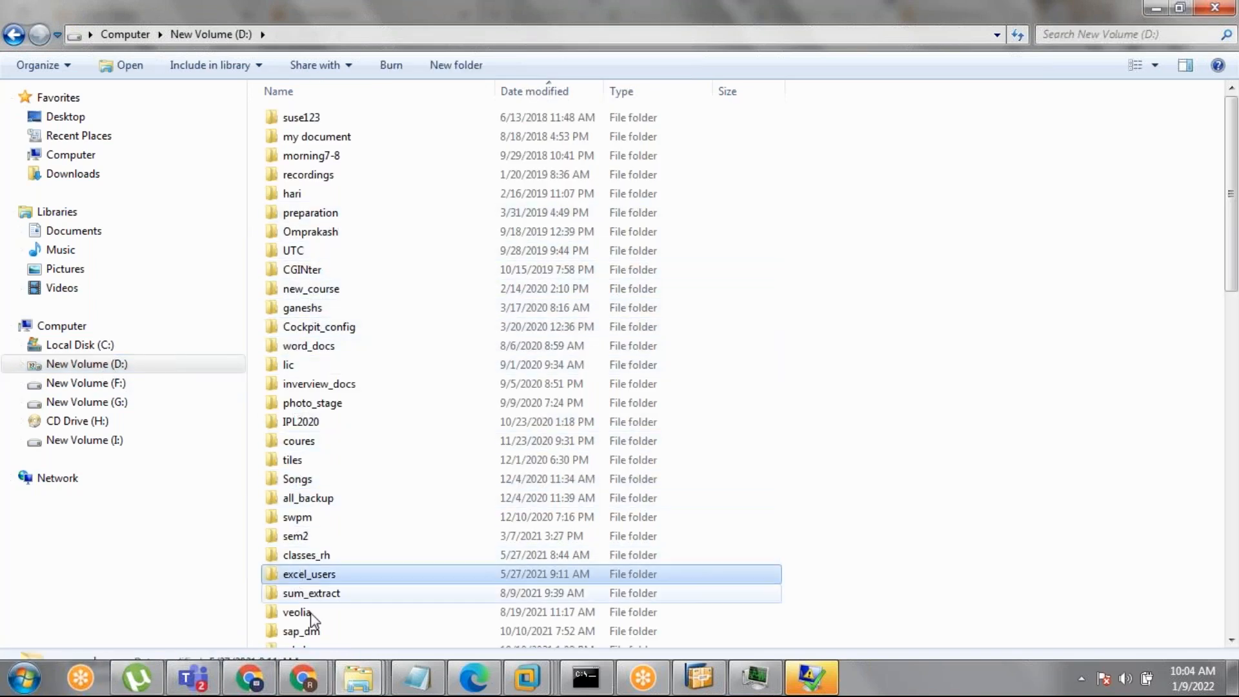
pyautogui.press('e')
pyautogui.doubleClick(310, 131)
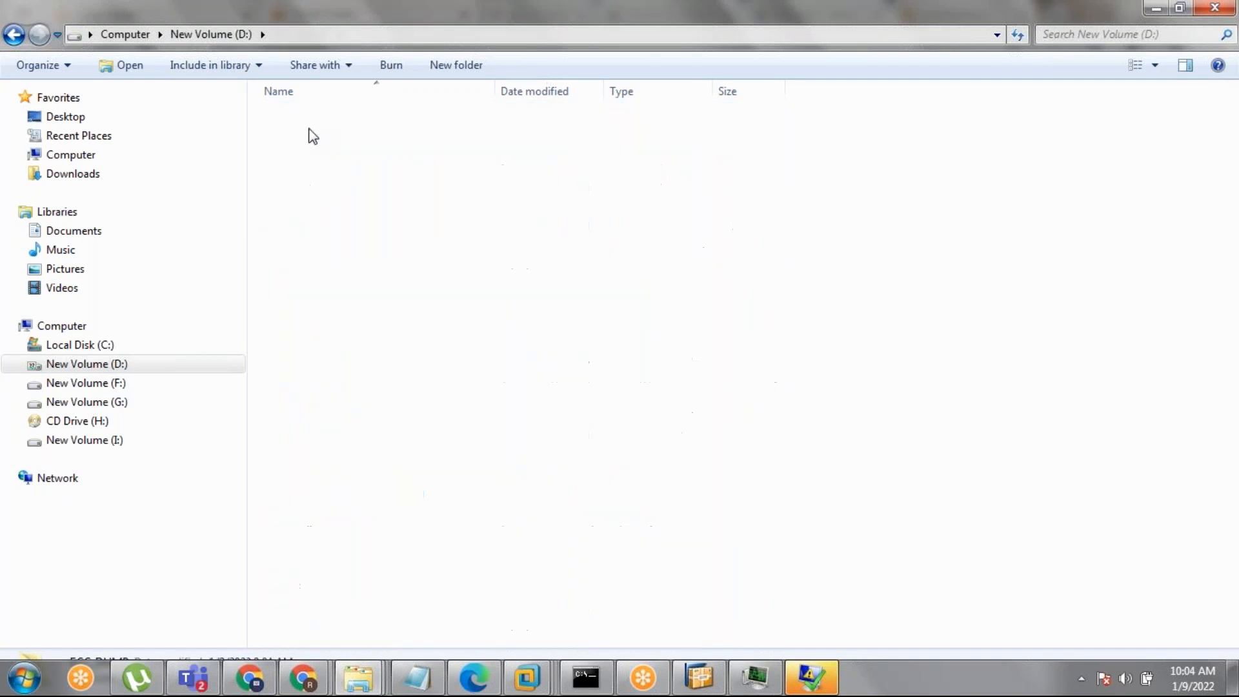
pyautogui.click(301, 271)
pyautogui.rightClick(301, 270)
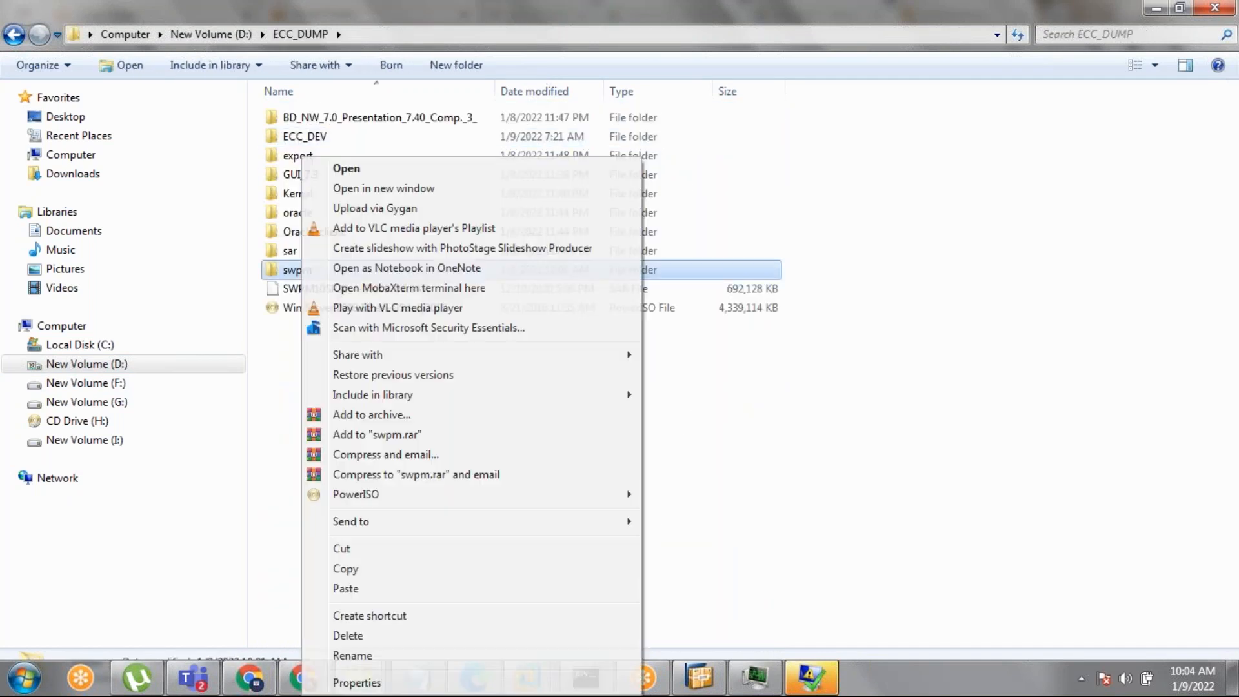
pyautogui.click(354, 570)
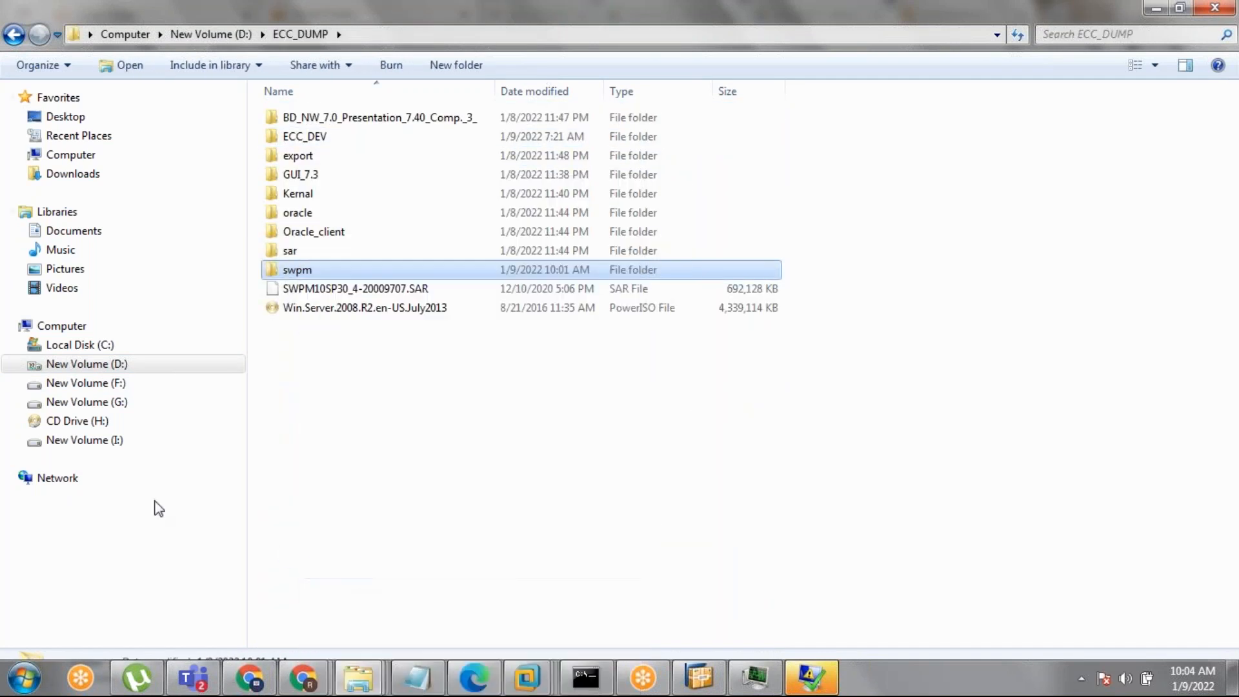
# Step: Browse the Network location for the virtual machine's share
pyautogui.click(79, 485)
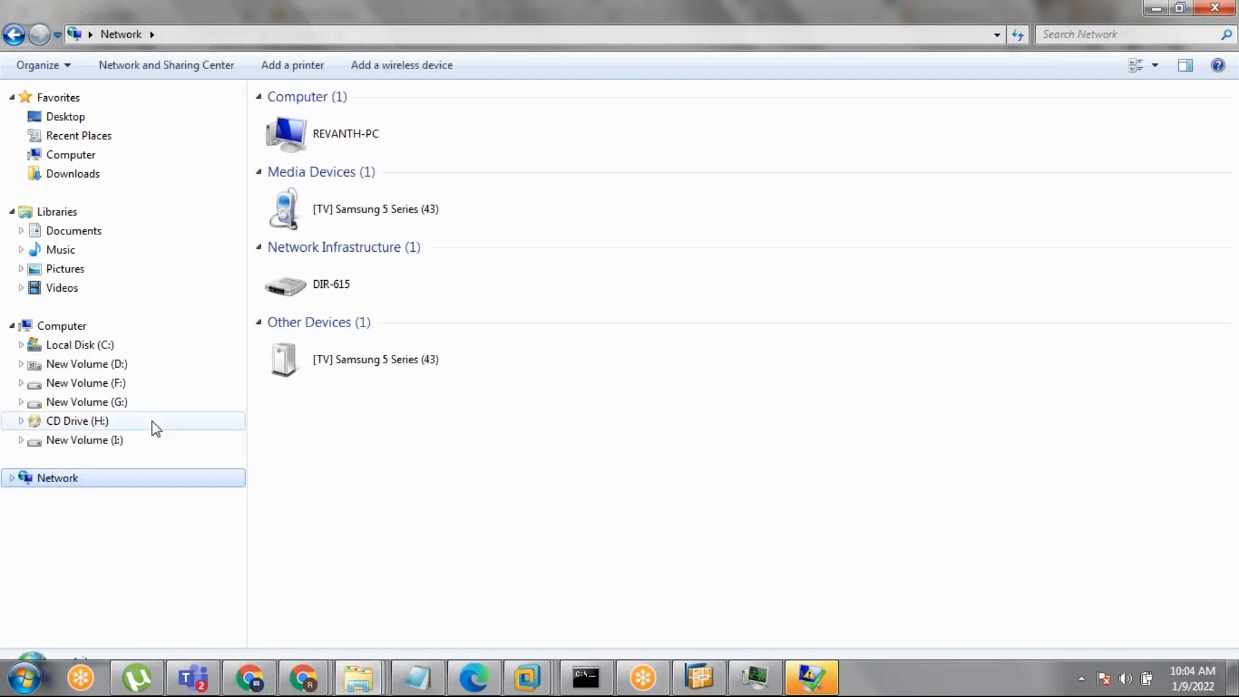
pyautogui.click(13, 479)
pyautogui.doubleClick(58, 480)
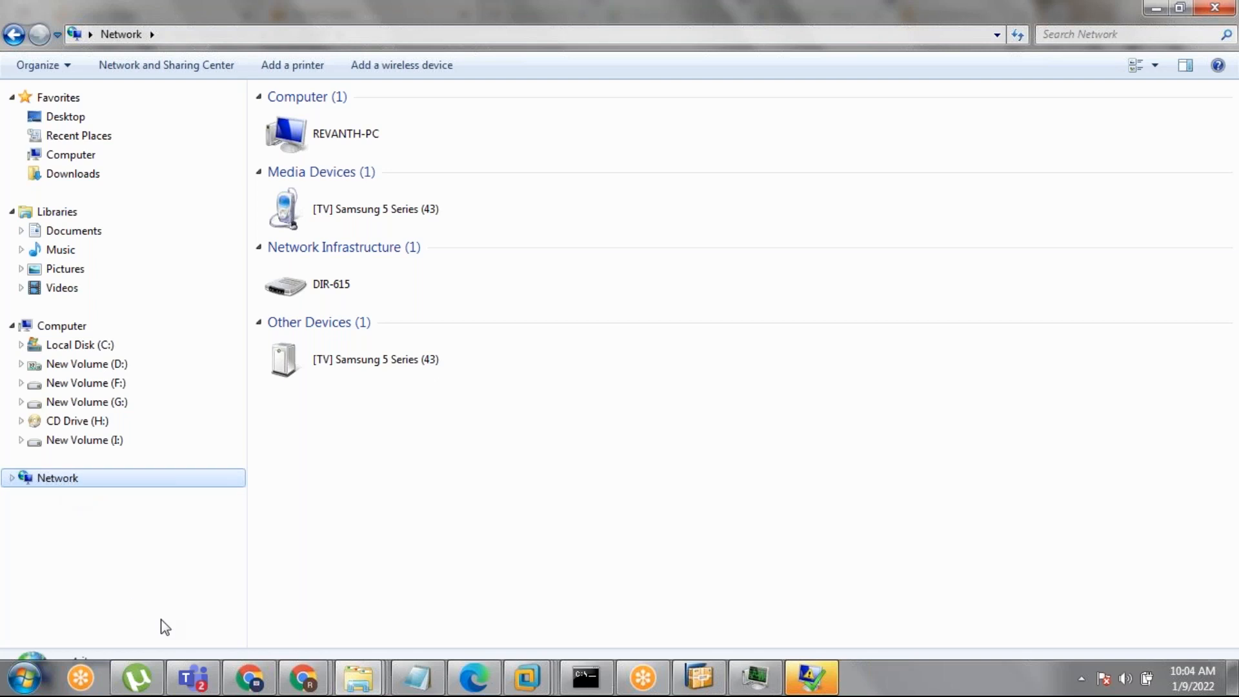
# Step: Reopen \\192.168.0.134\e$ and paste the swpm folder into its ECC_DUMP folder
pyautogui.press('super+r')
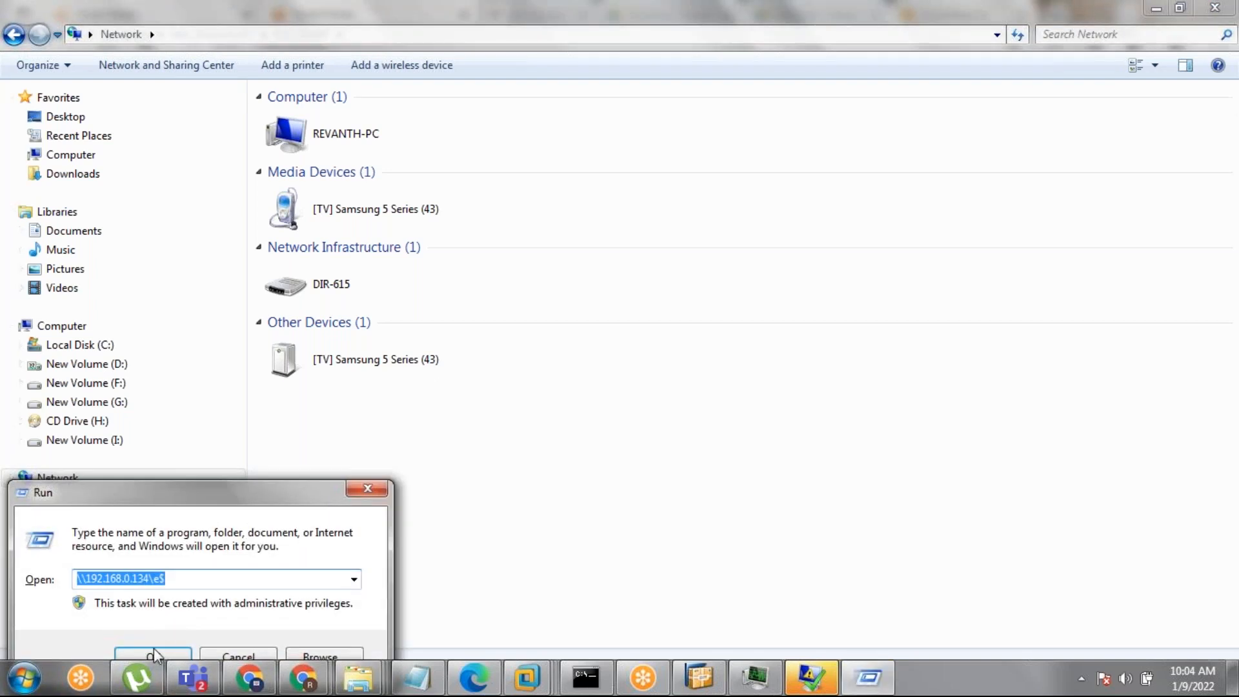
pyautogui.click(154, 648)
pyautogui.doubleClick(303, 133)
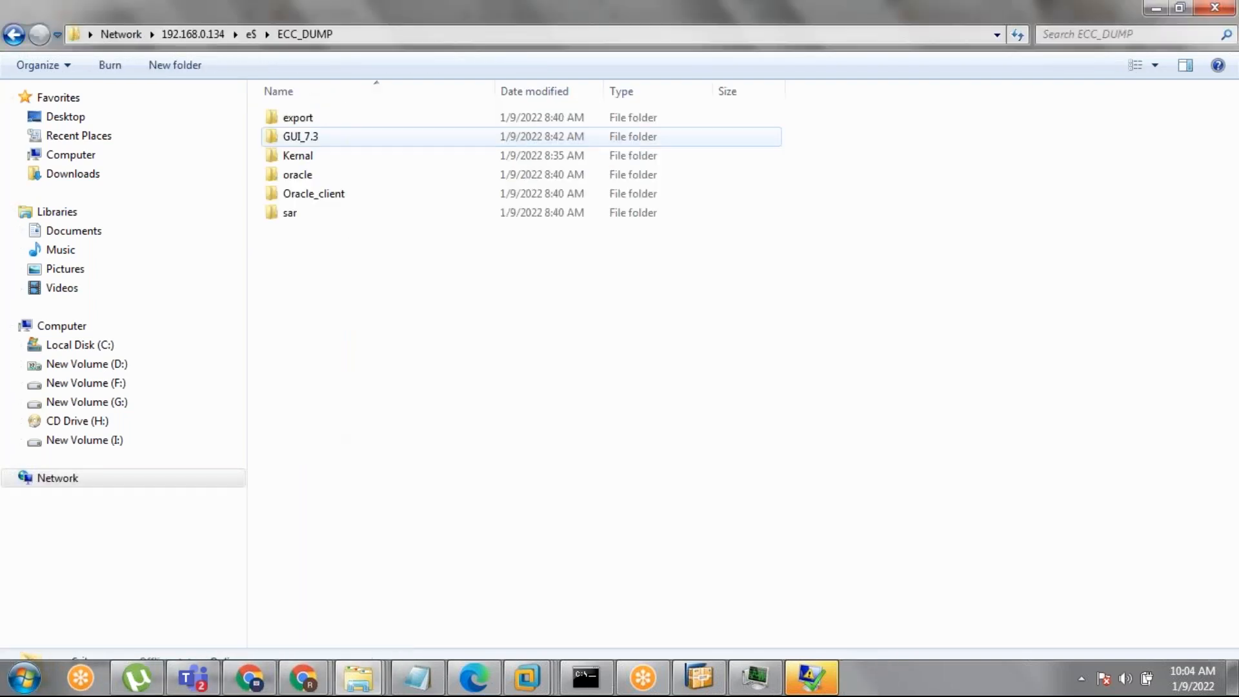
pyautogui.rightClick(289, 273)
pyautogui.click(320, 395)
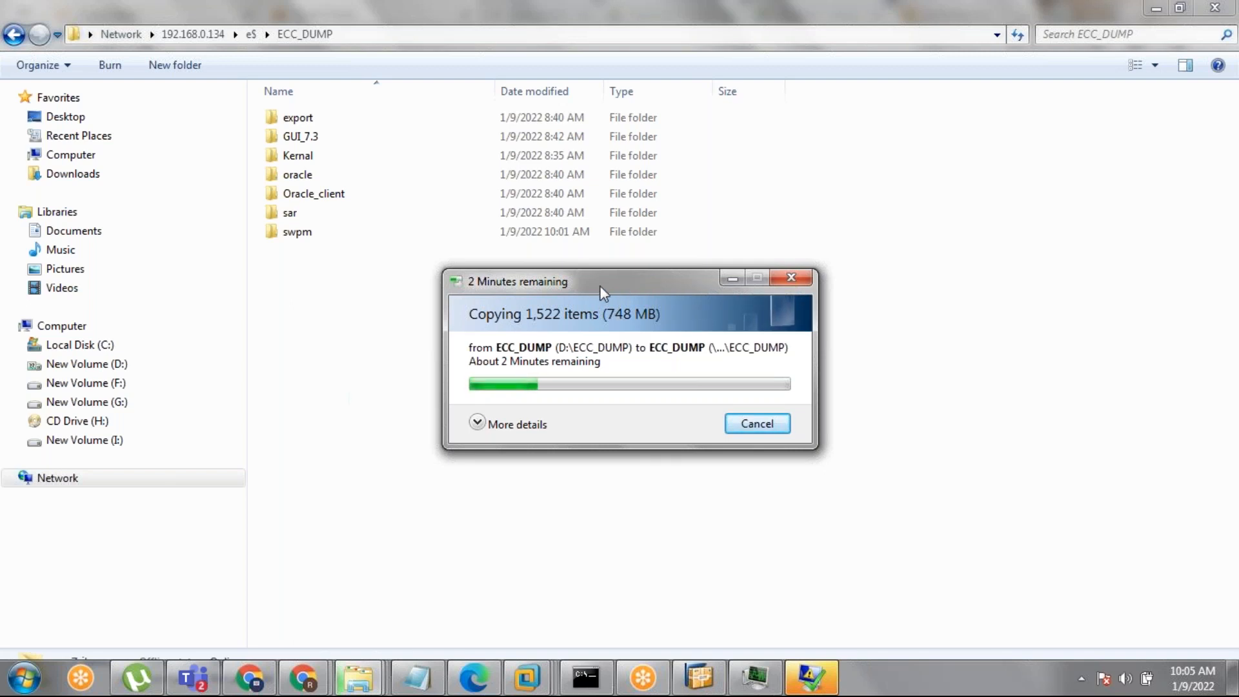
pyautogui.moveTo(621, 283); pyautogui.dragTo(518, 301)
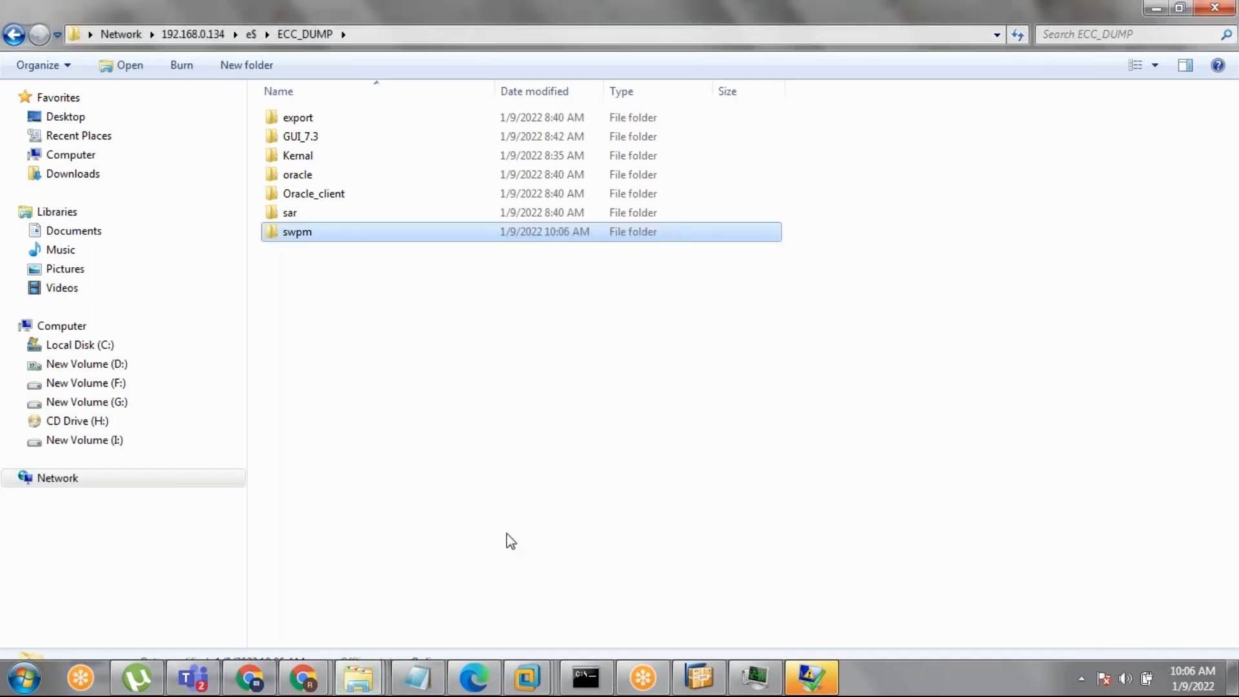
# Step: Connect to 192.168.0.134 through Remote Desktop with mstsc, entering the Administrator password and accepting the certificate warning
pyautogui.click(1152, 9)
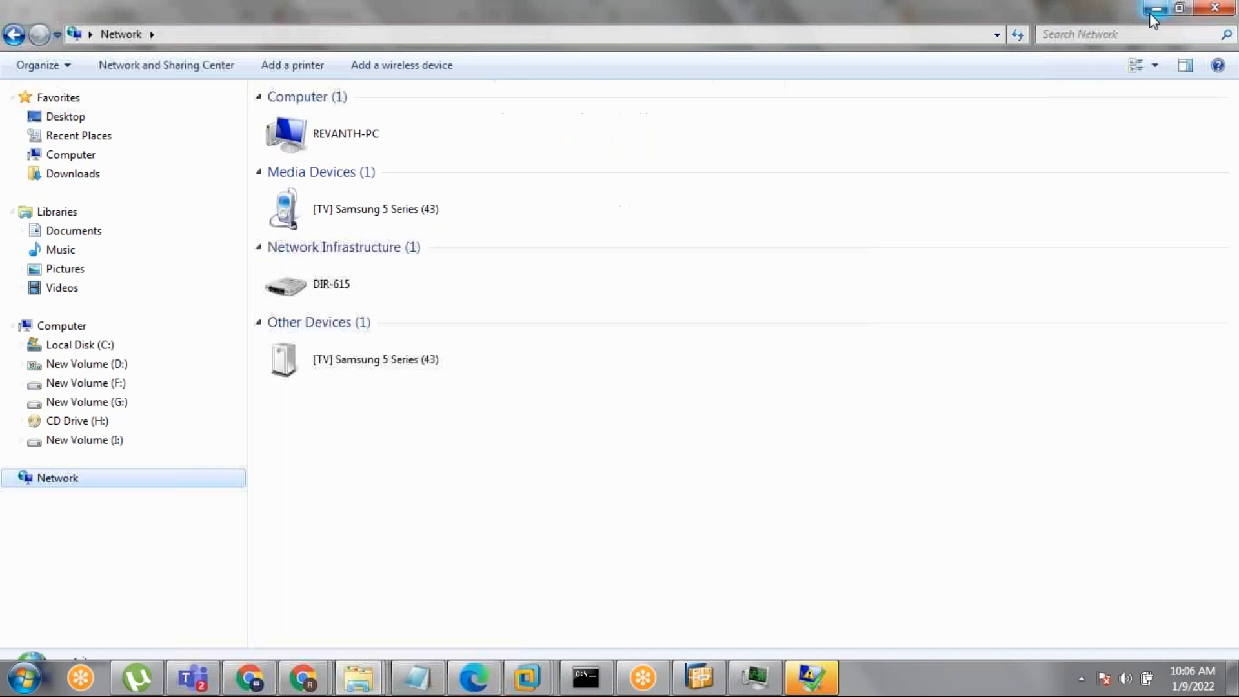
pyautogui.moveTo(130, 689)
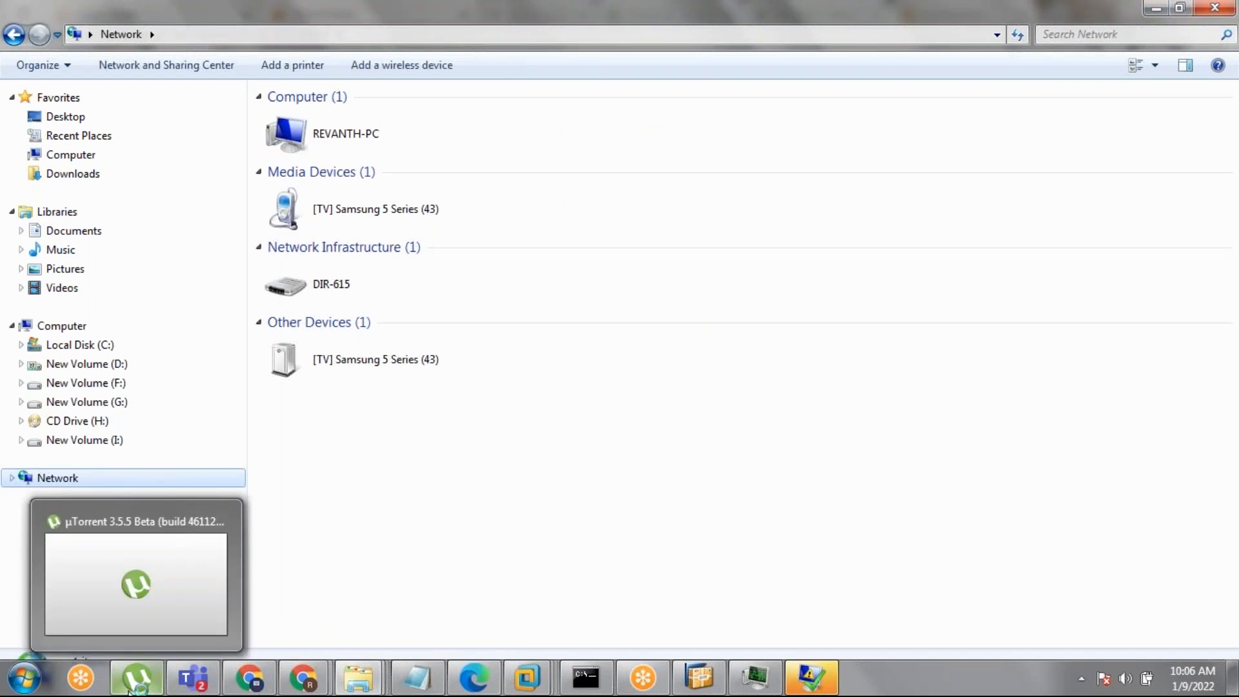
pyautogui.press('super+r')
pyautogui.click(354, 583)
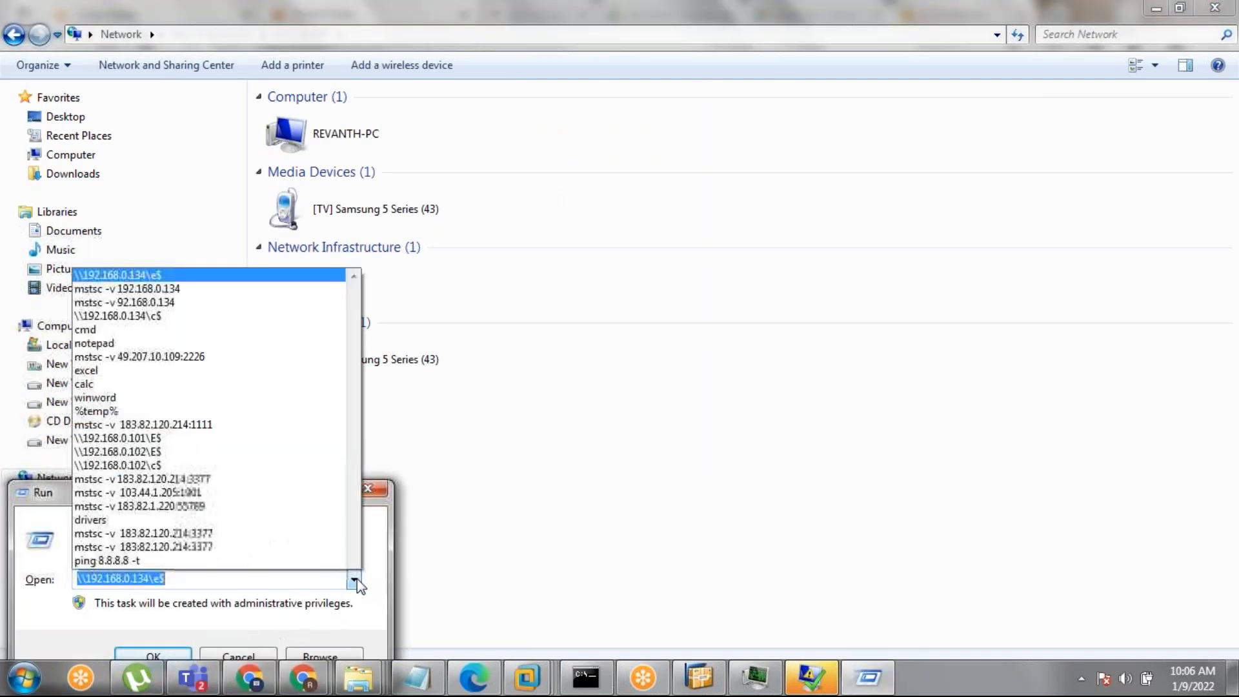
pyautogui.click(149, 235)
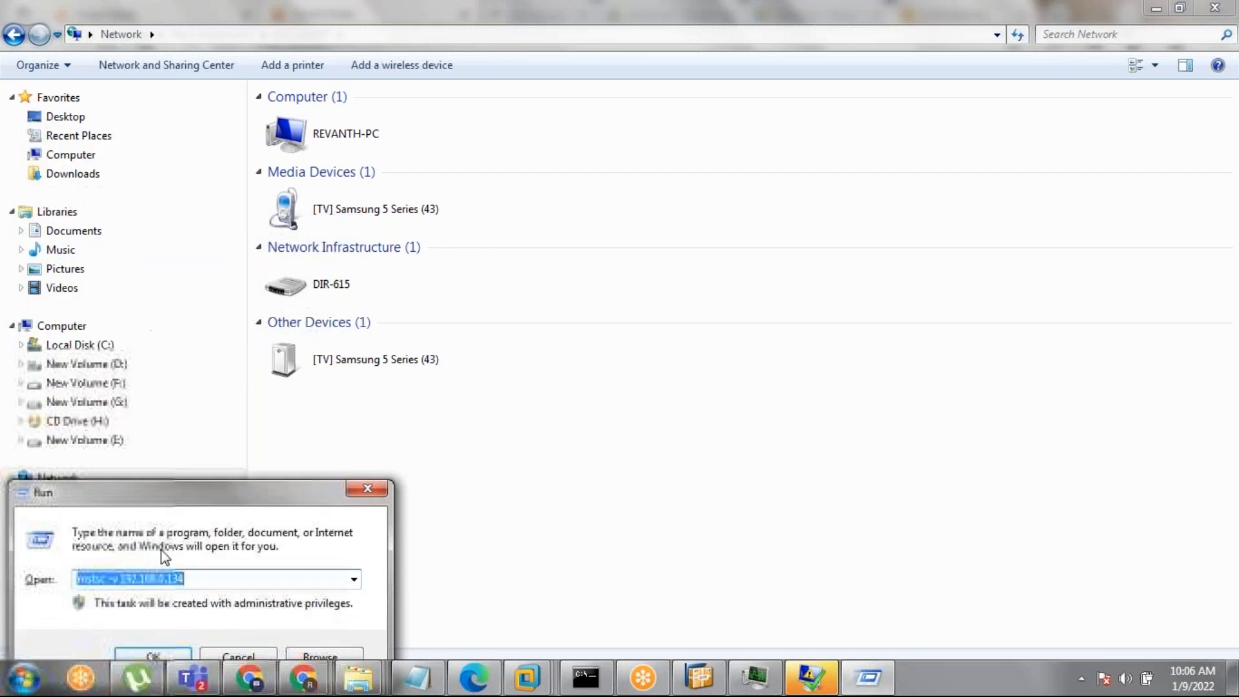
pyautogui.click(153, 655)
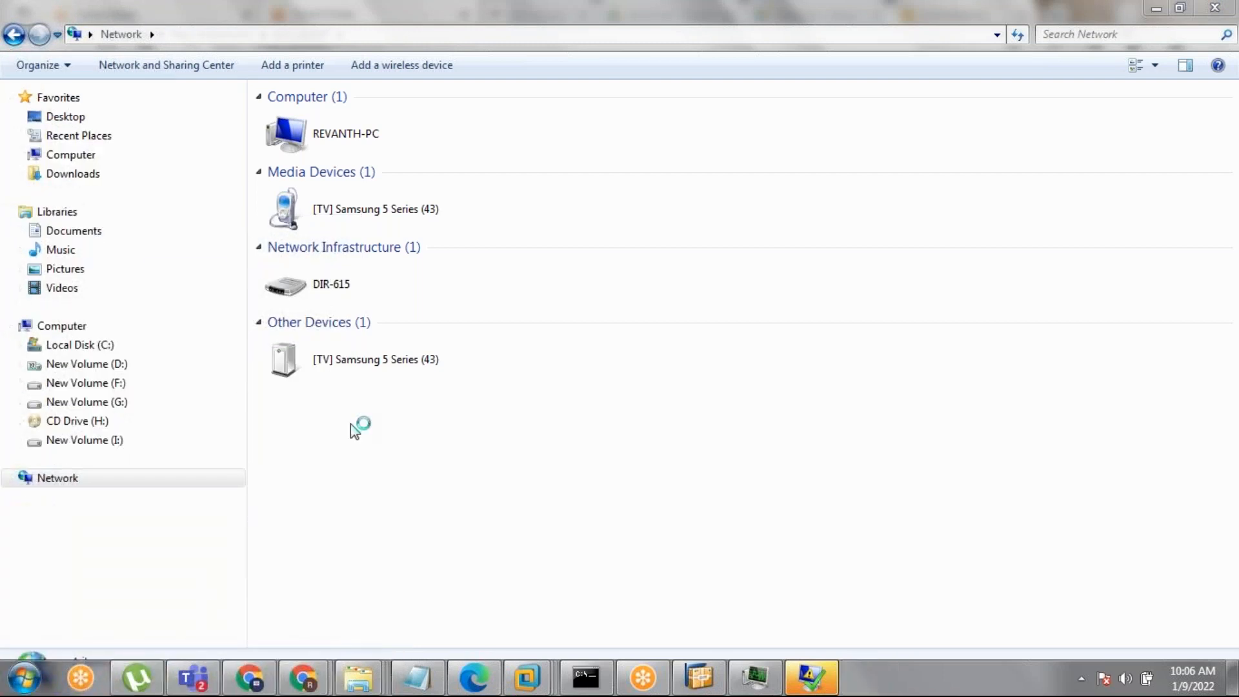
pyautogui.click(730, 446)
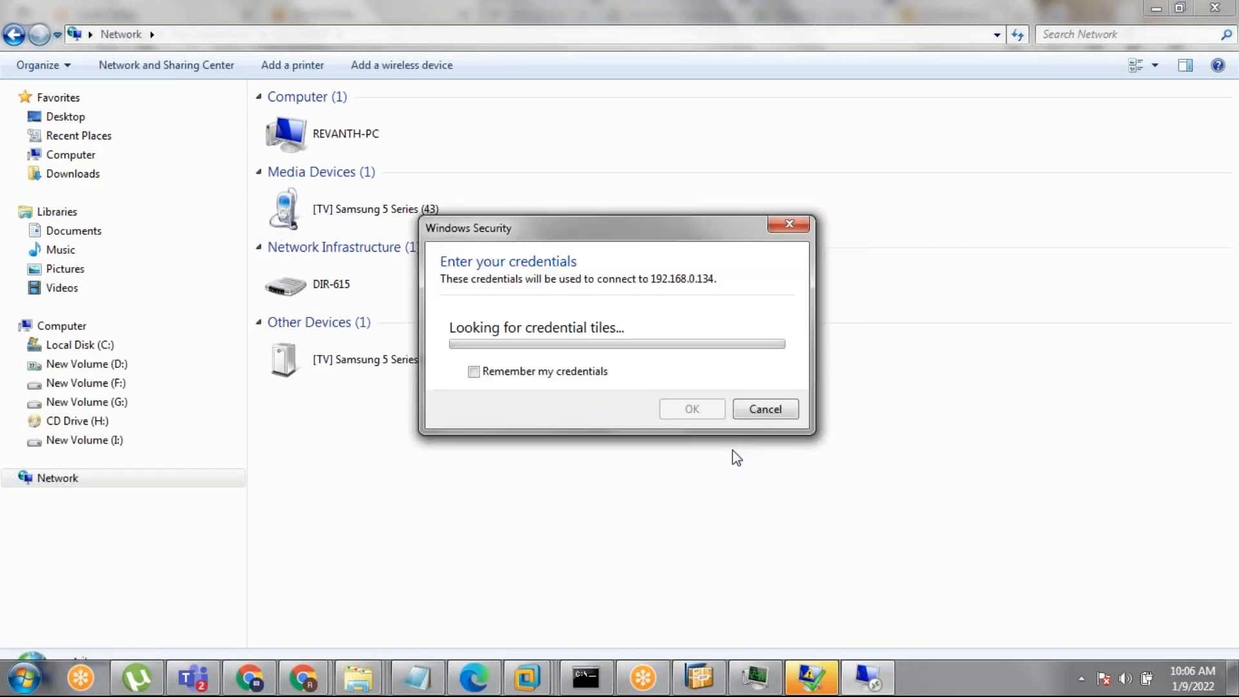
pyautogui.write('***')
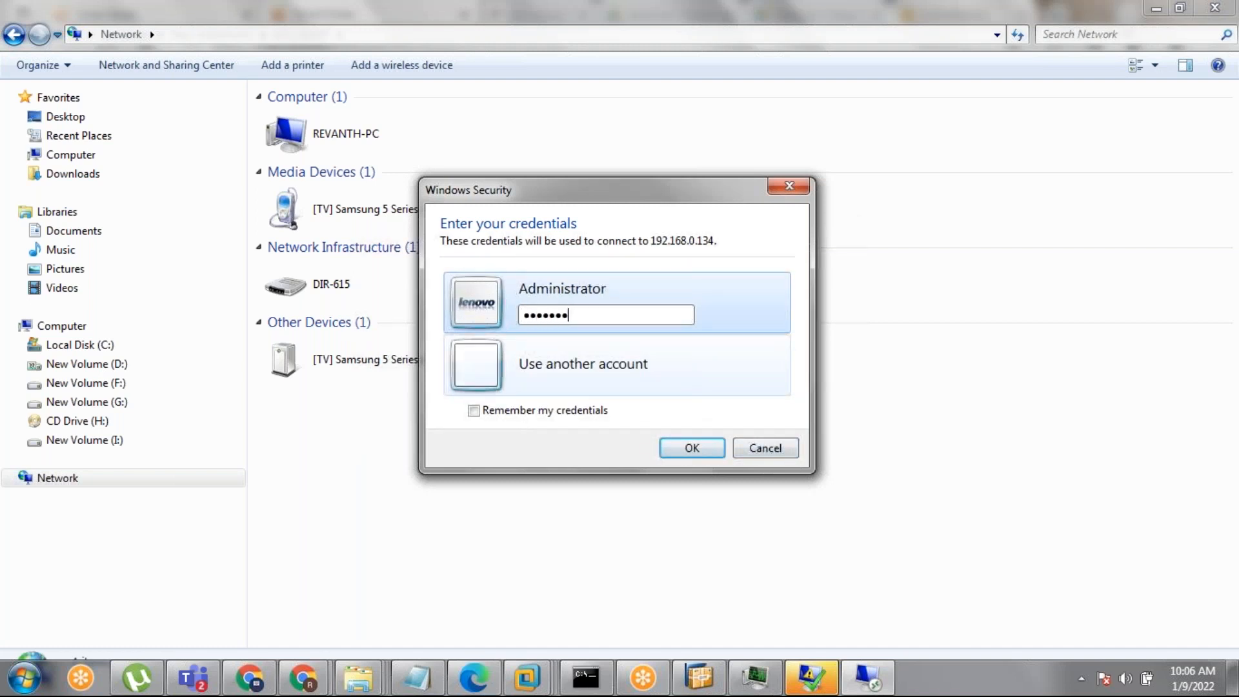
pyautogui.click(685, 452)
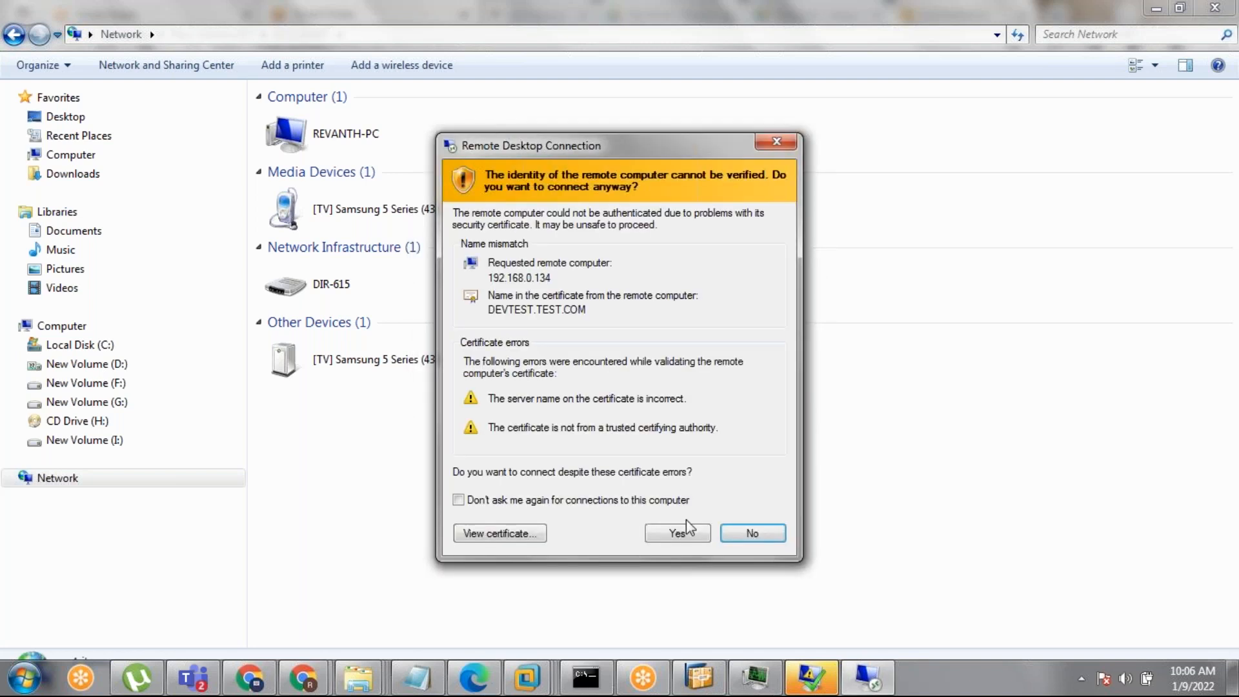
pyautogui.click(683, 532)
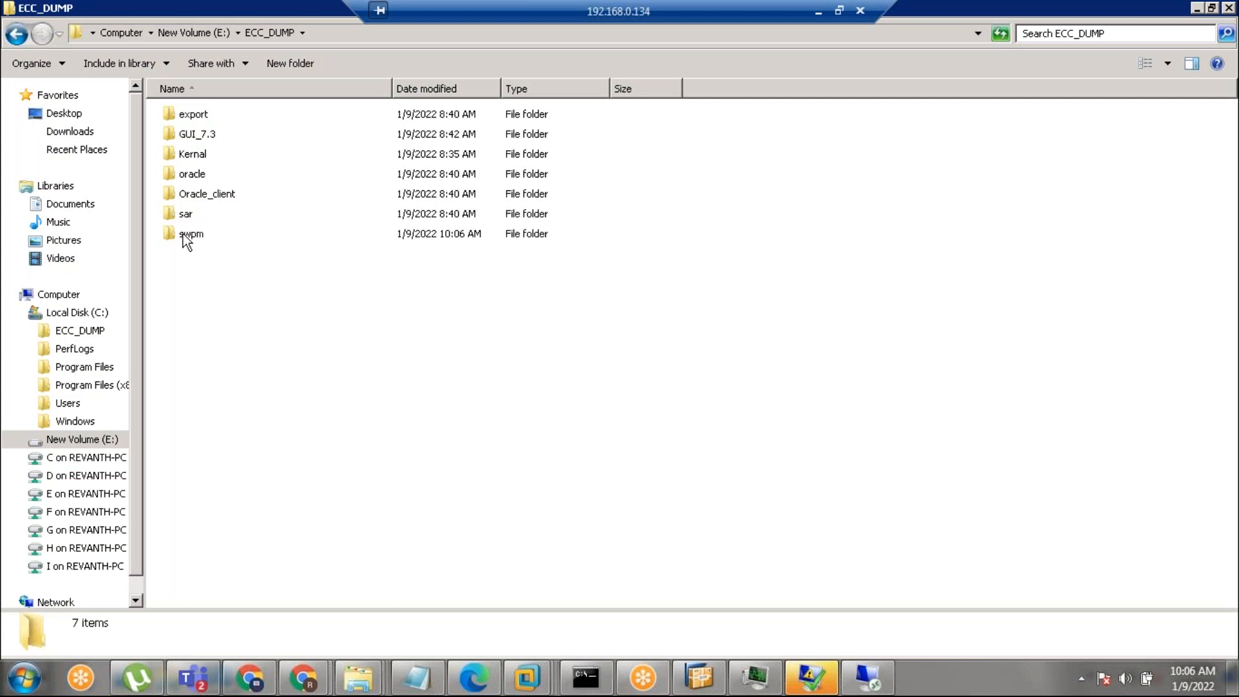
# Step: Open the swpm folder in the server's E:\ECC_DUMP and launch the sapinst application
pyautogui.doubleClick(186, 236)
pyautogui.scroll(-5, 203, 348)
pyautogui.scroll(-5, 211, 352)
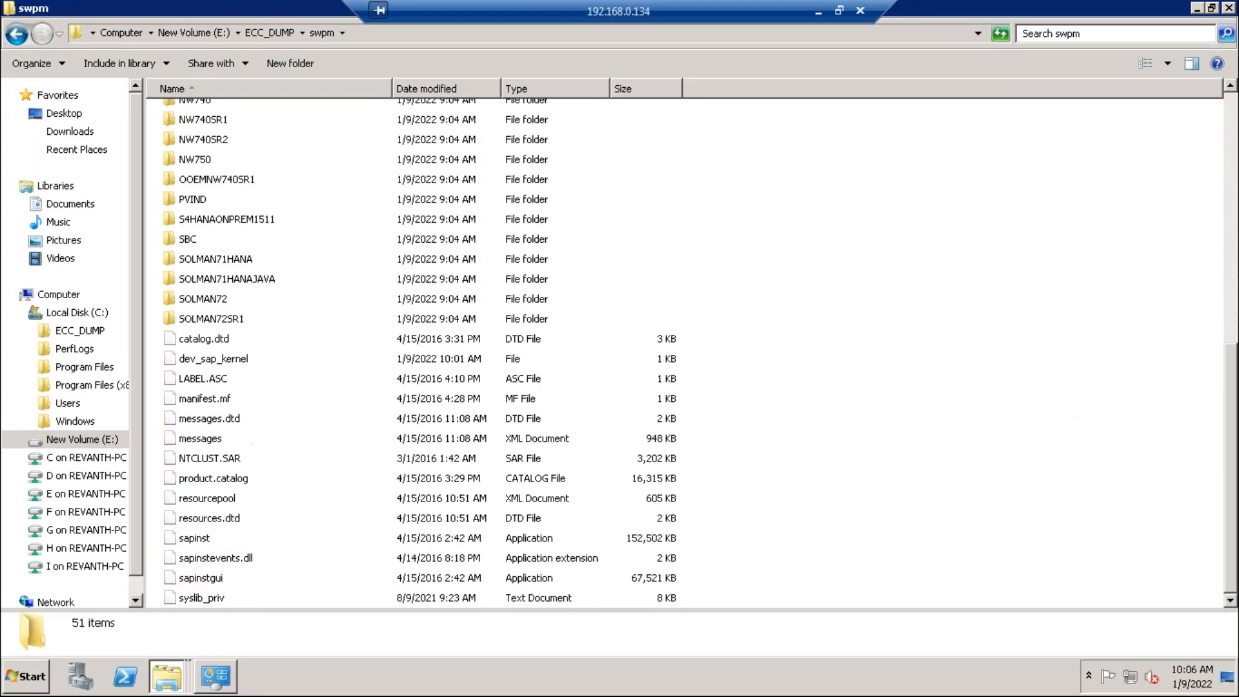
pyautogui.doubleClick(194, 539)
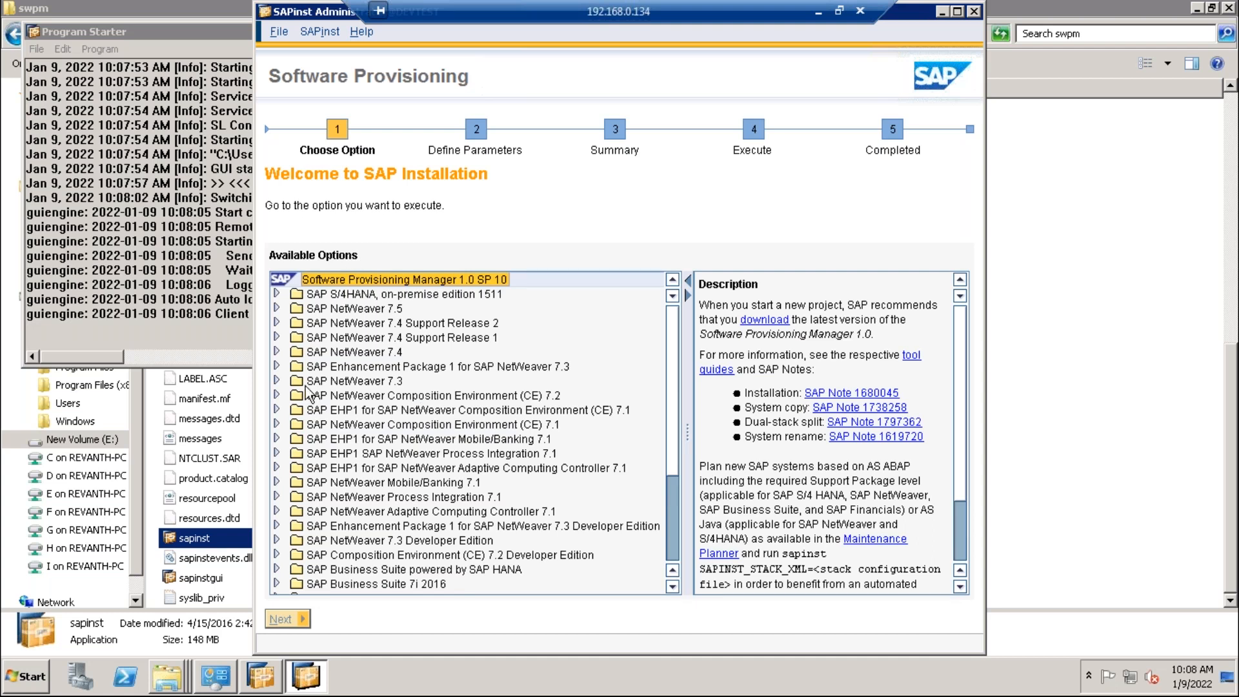
# Step: Choose the Standard System option for Application Server ABAP under SAP NetWeaver 7.3, Oracle, SAP Systems, and continue to the parameters
pyautogui.click(278, 382)
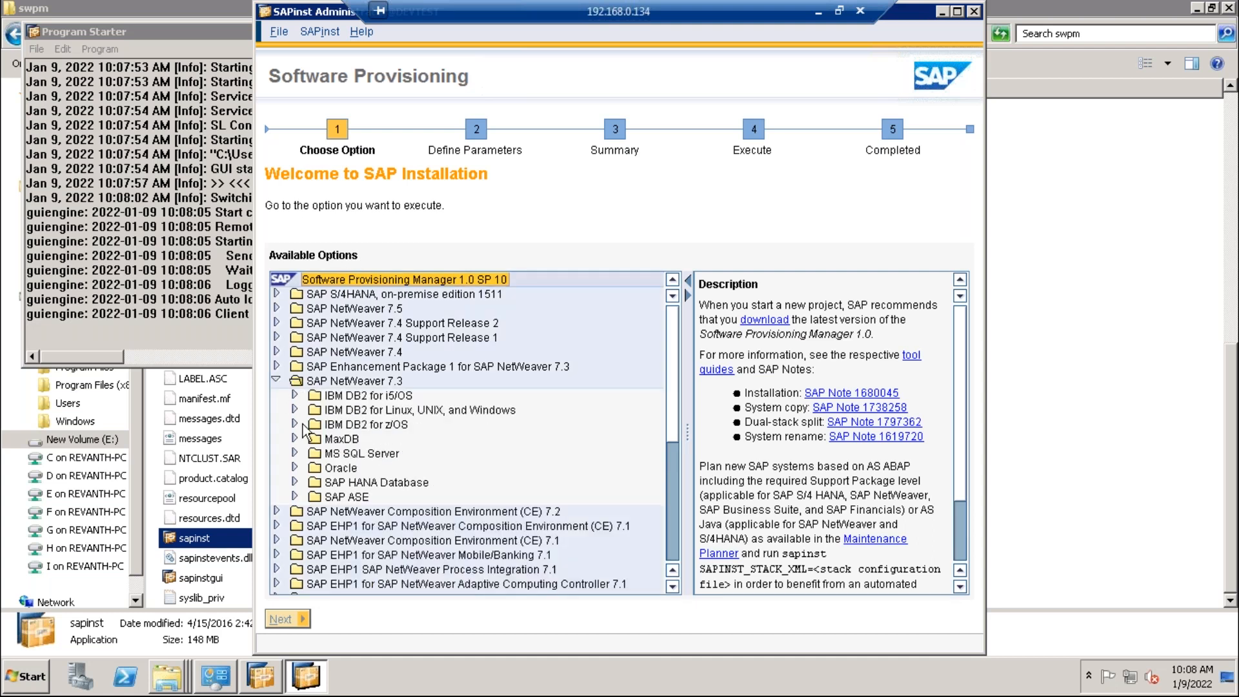
pyautogui.click(295, 468)
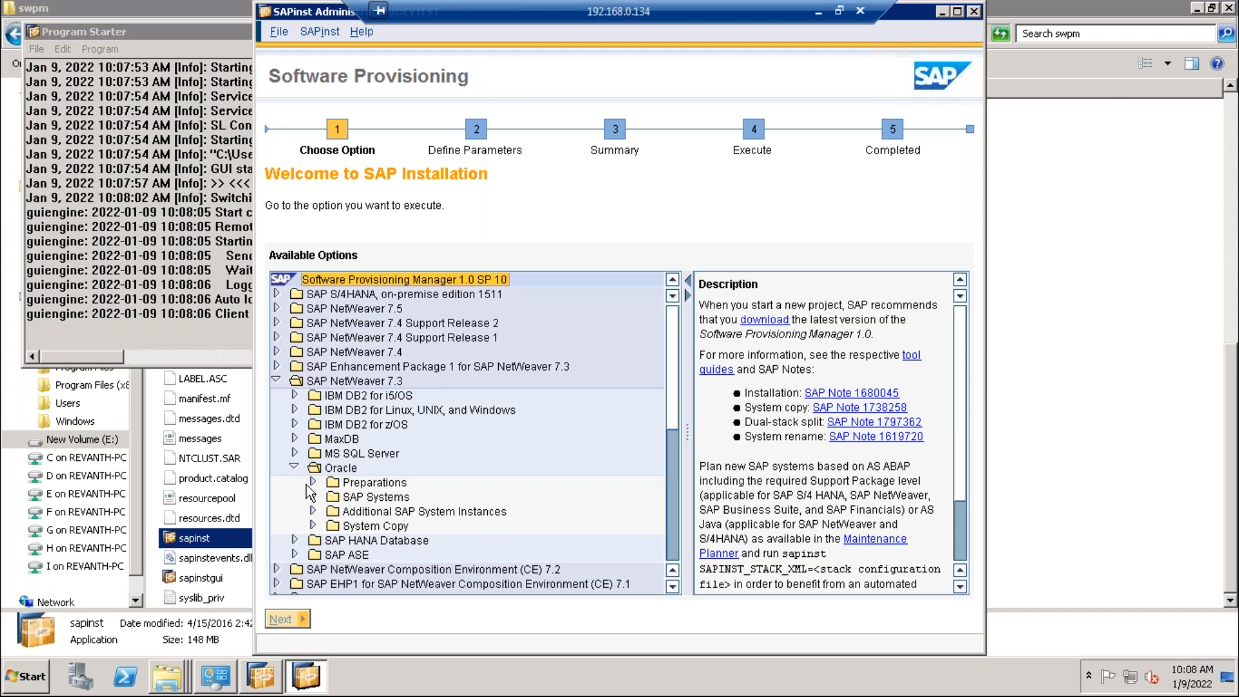
pyautogui.click(312, 483)
pyautogui.click(312, 511)
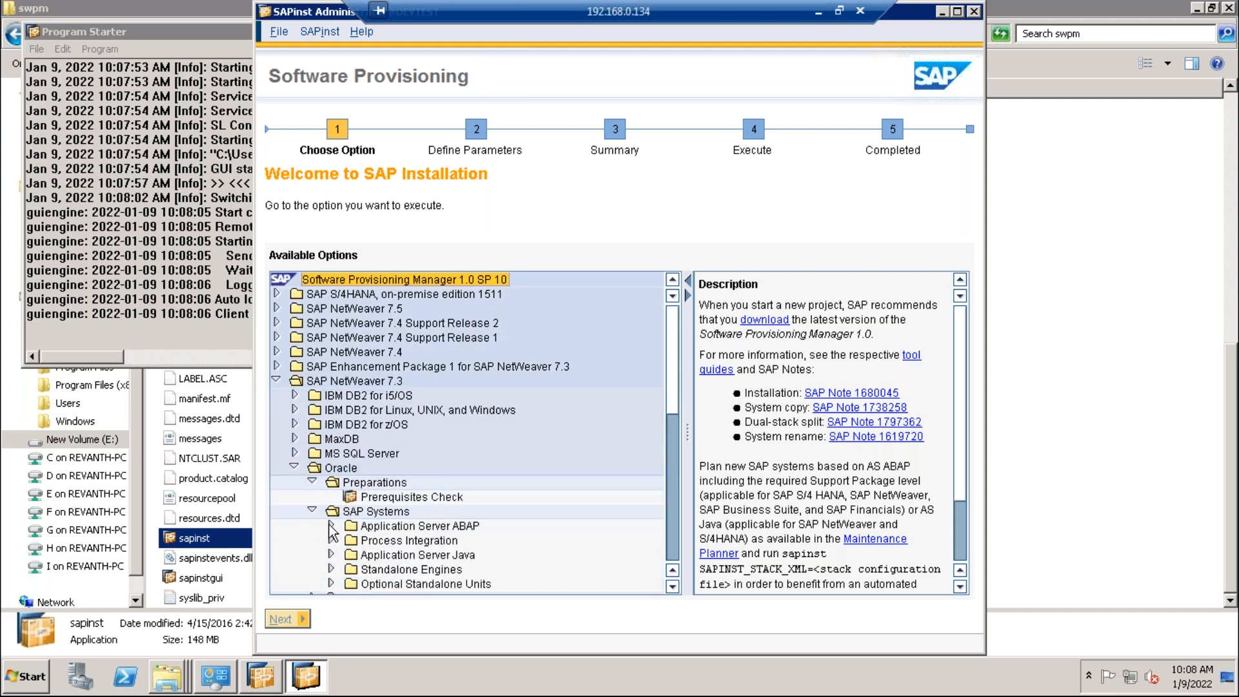
pyautogui.click(331, 527)
pyautogui.click(349, 541)
pyautogui.click(408, 557)
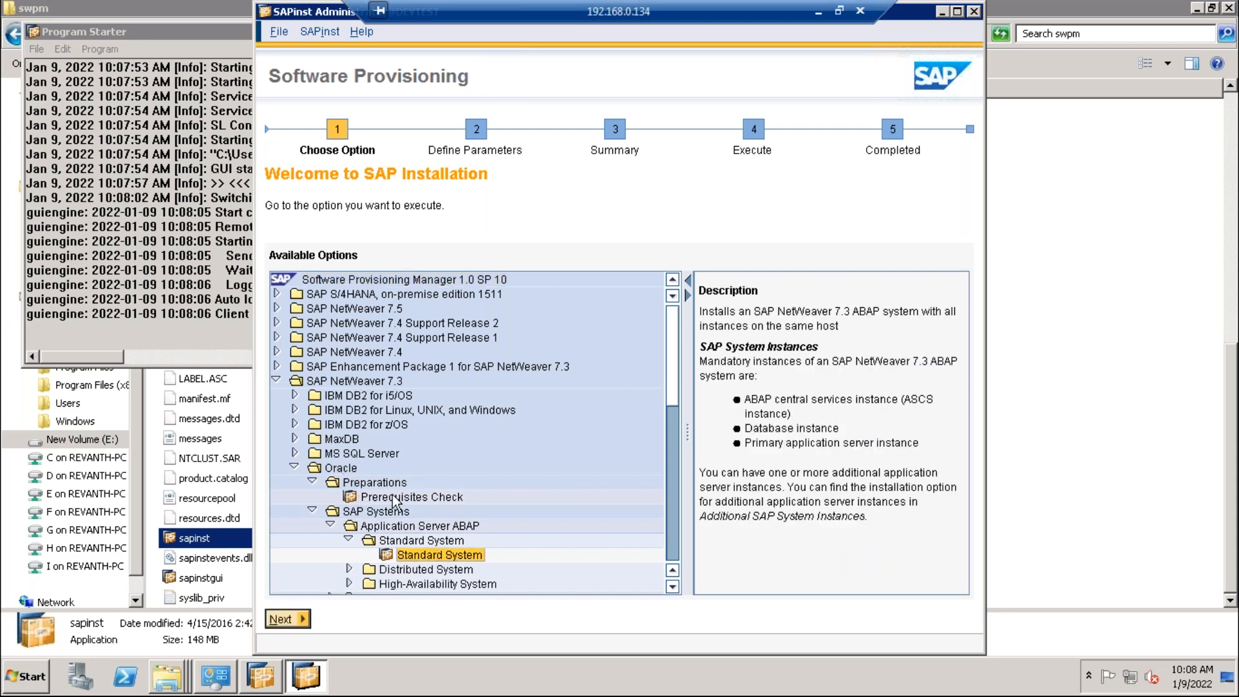
pyautogui.click(285, 620)
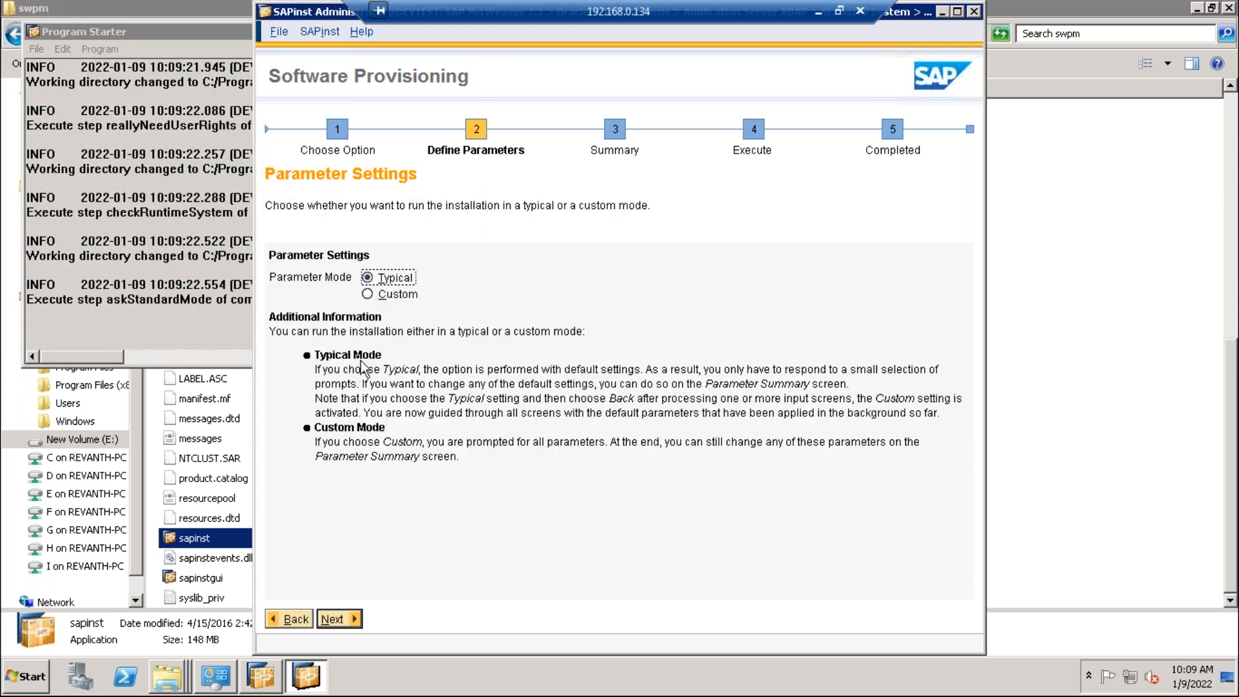
# Step: Continue the installation in Typical parameter mode and accept the required logoff, forcing open programs to close
pyautogui.click(332, 620)
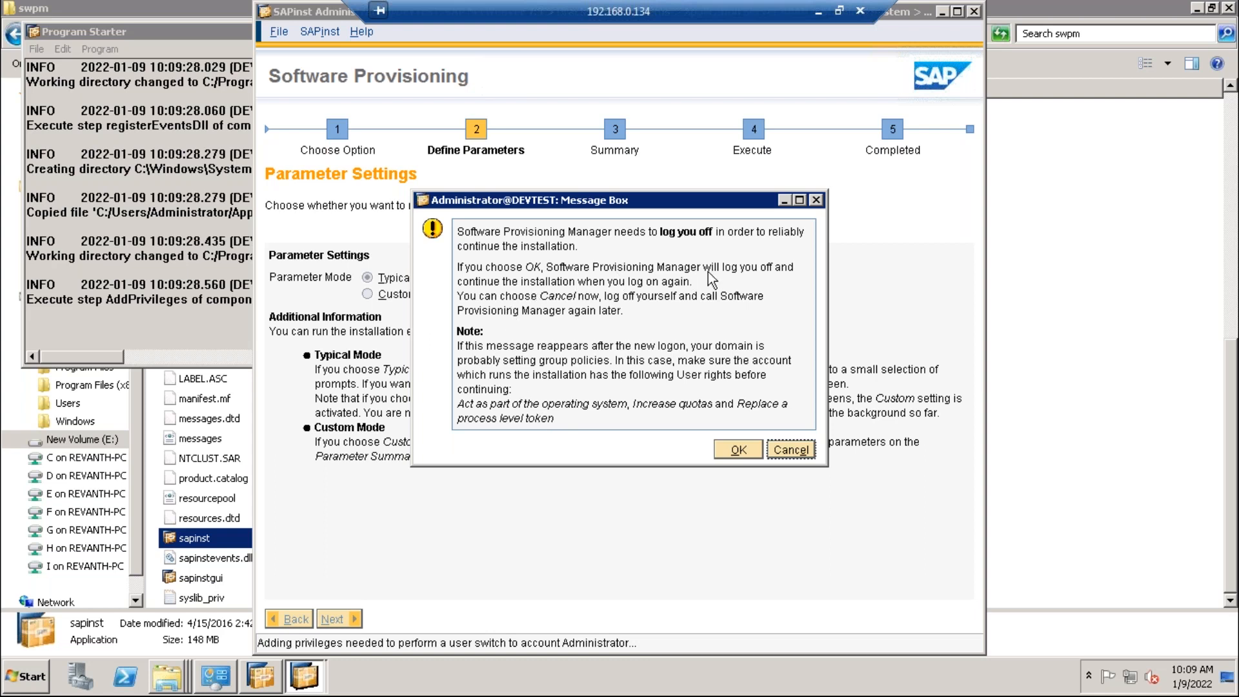
pyautogui.click(734, 445)
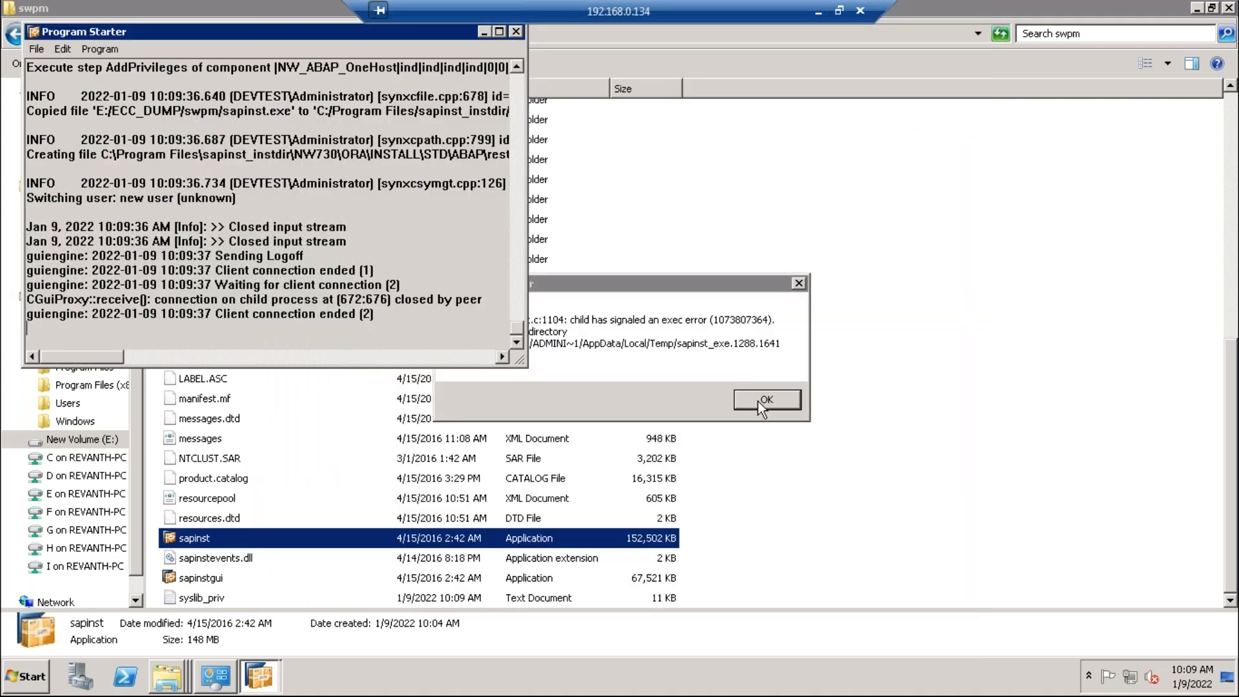
pyautogui.click(759, 400)
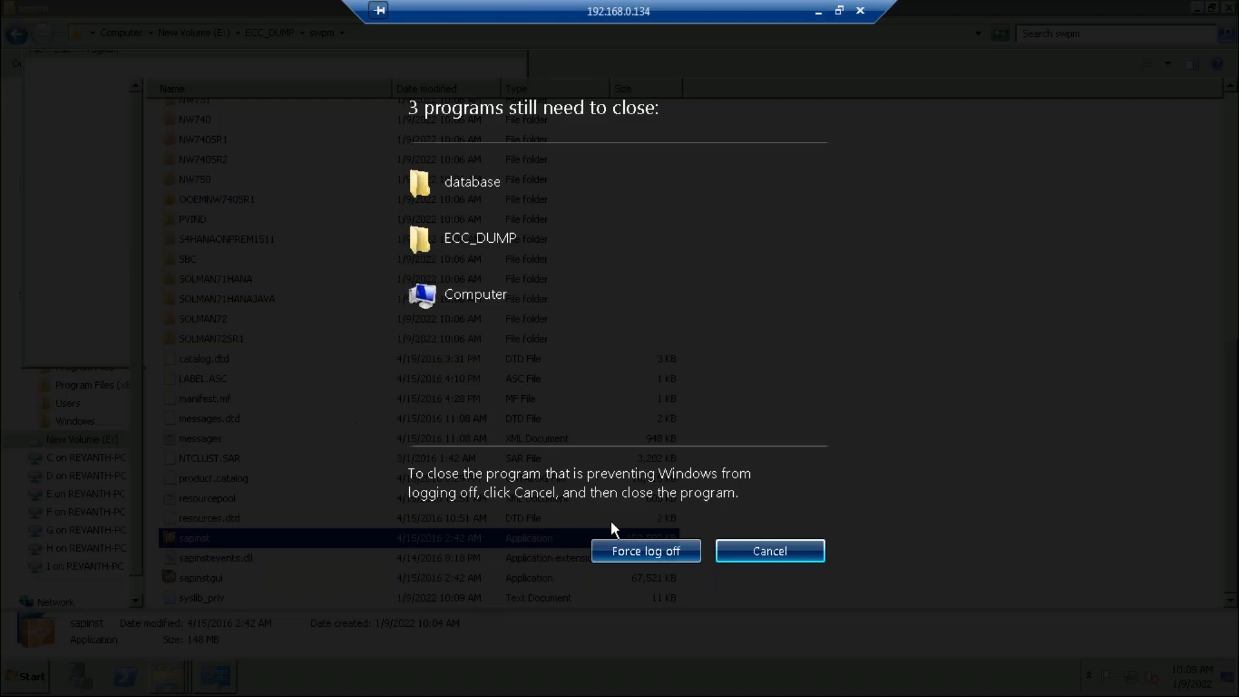
pyautogui.click(614, 545)
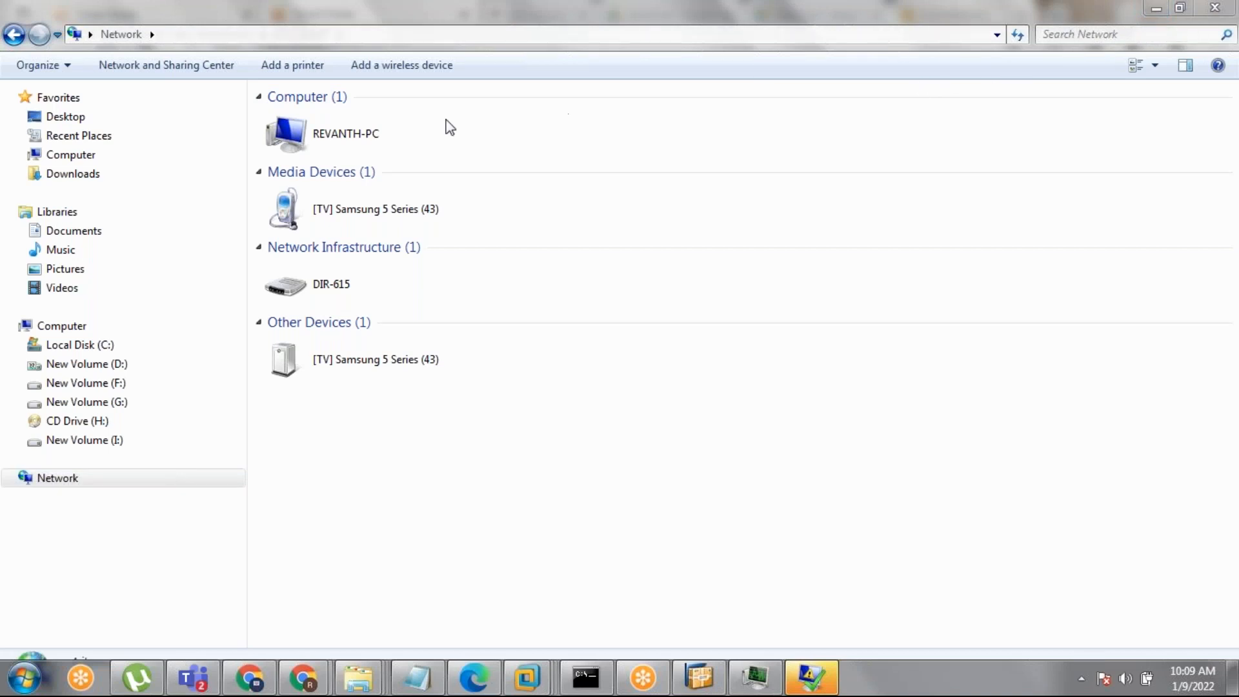
# Step: Close the sapinst.exe not-responding prompt and the Run dialog on the host, and try to end the Program Starter task in Task Manager
pyautogui.click(20, 39)
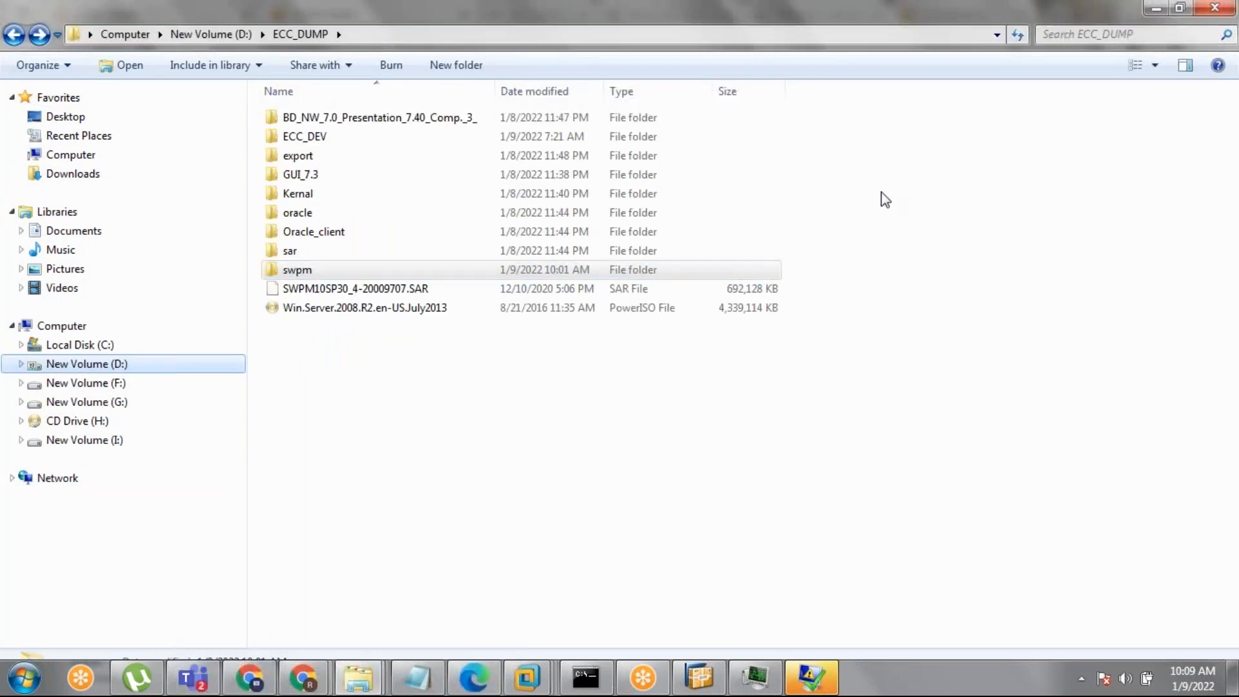
pyautogui.click(1159, 13)
pyautogui.click(830, 258)
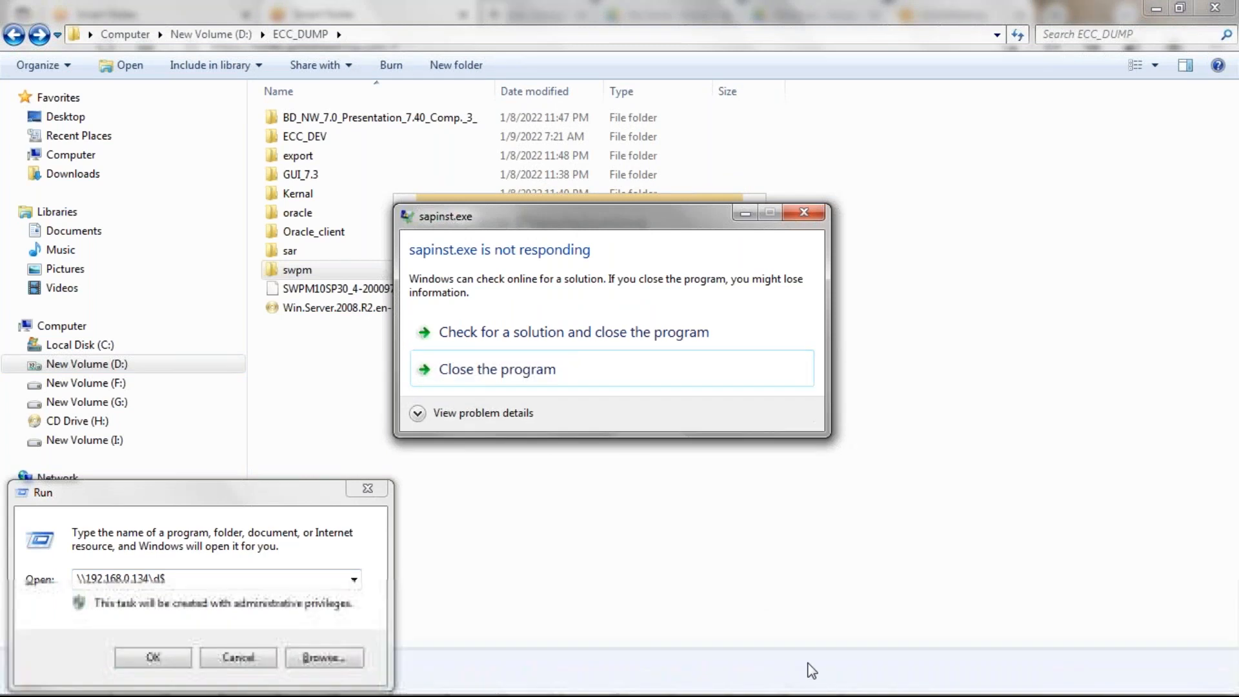
pyautogui.click(868, 688)
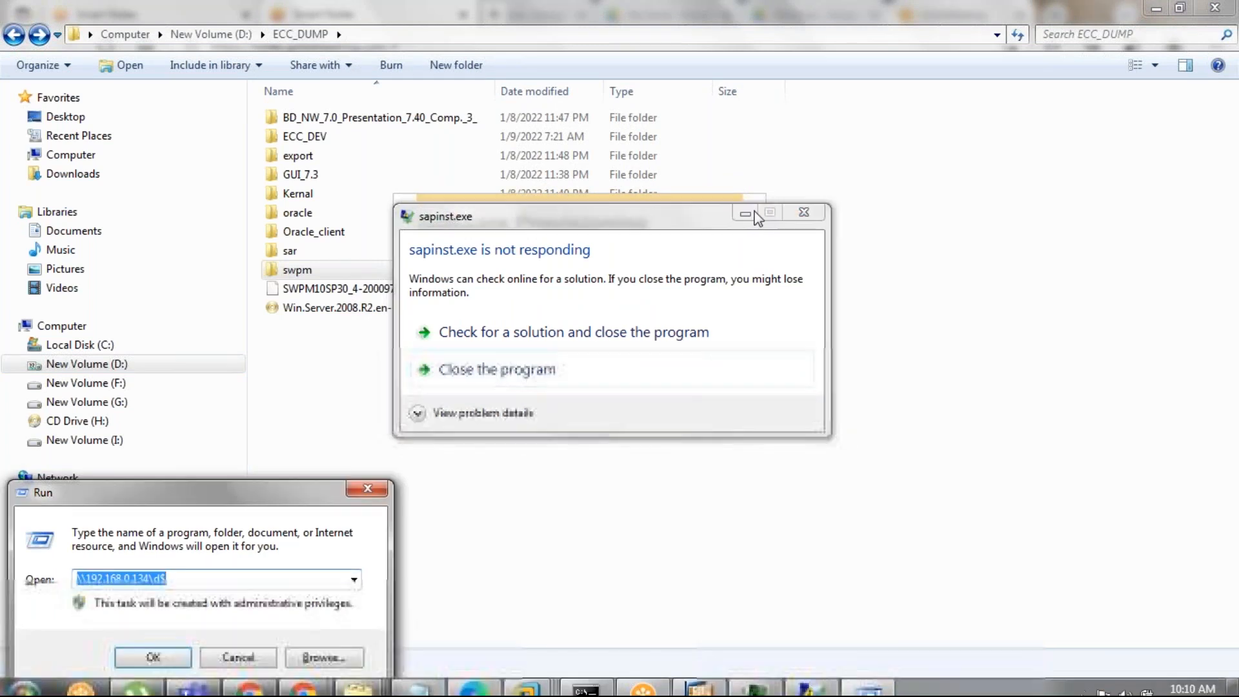
pyautogui.click(797, 213)
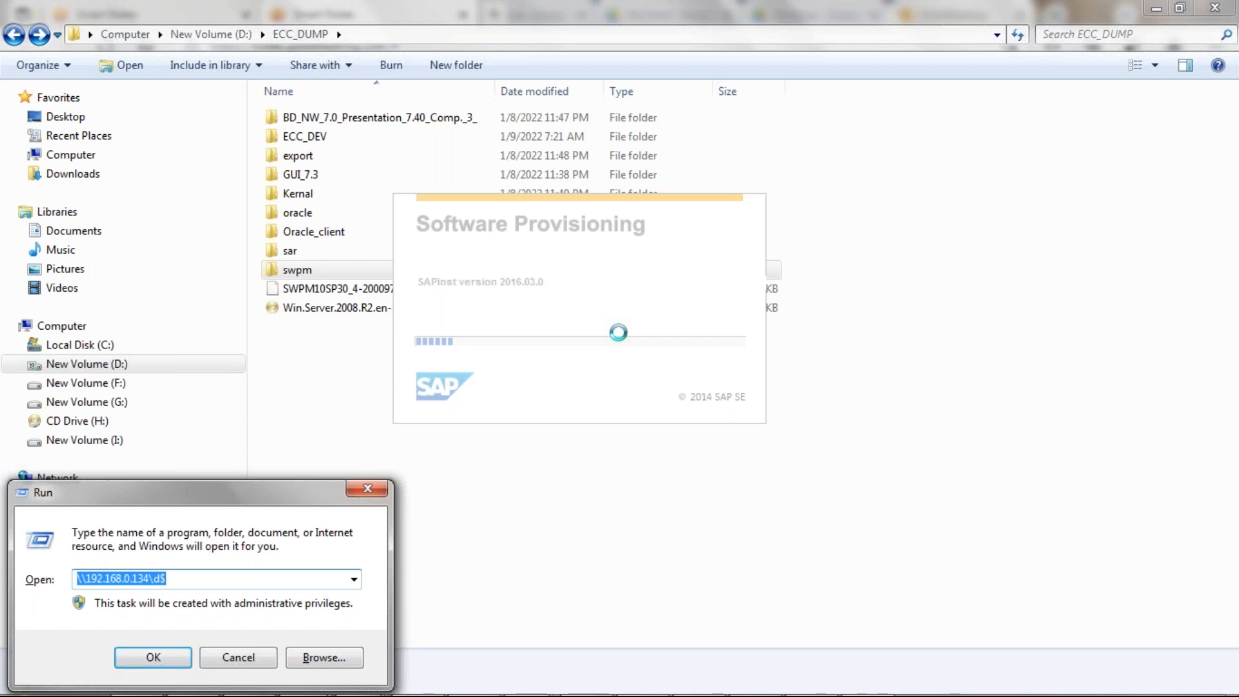
pyautogui.click(259, 662)
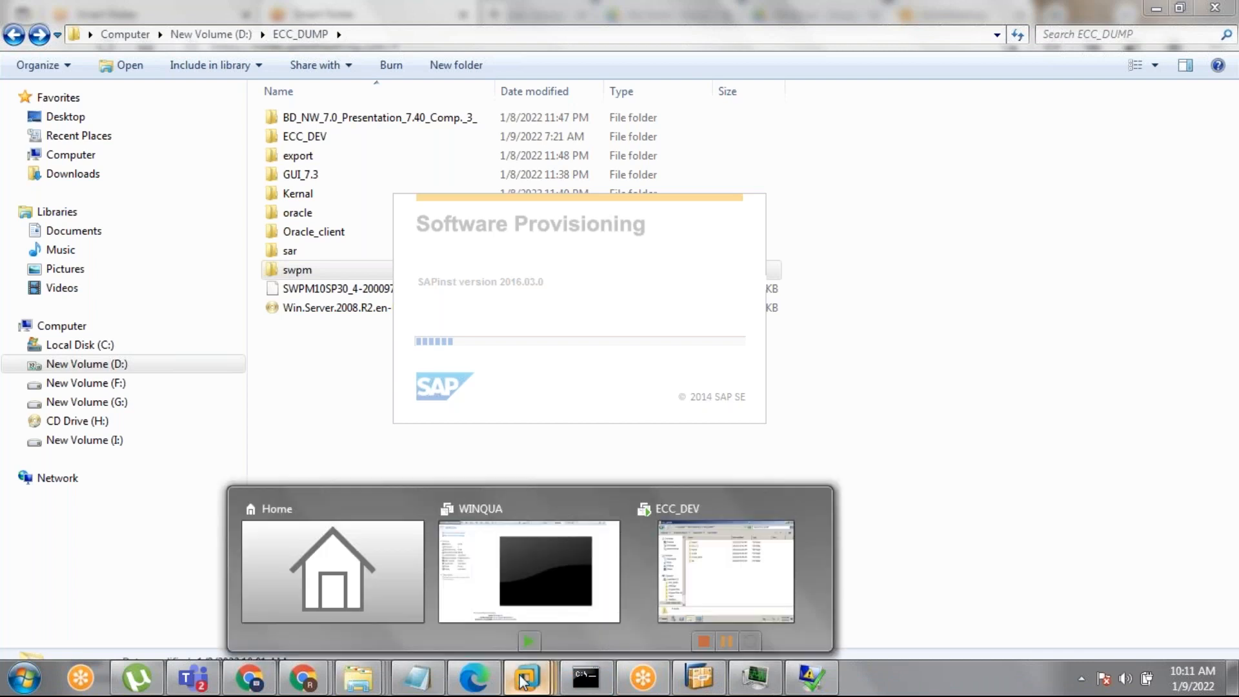
pyautogui.click(755, 678)
pyautogui.click(777, 584)
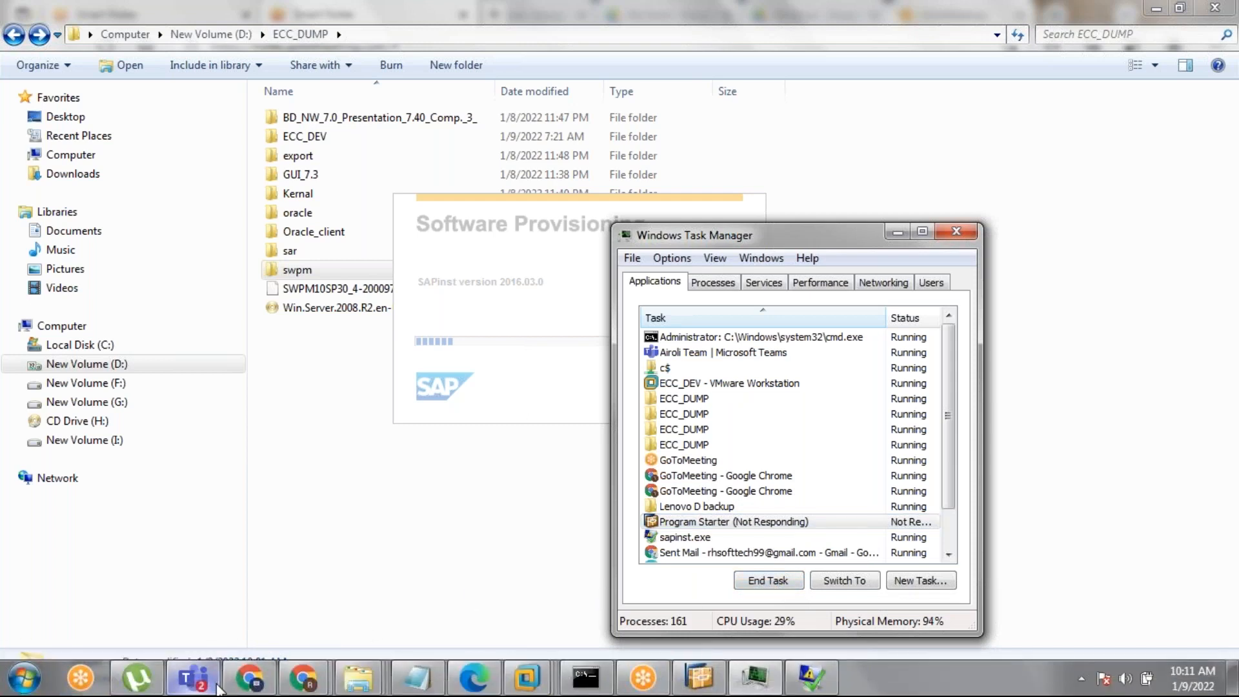
# Step: Reconnect to 192.168.0.134 through Remote Desktop with the Administrator password and minimize Server Manager on the server
pyautogui.press('super+r')
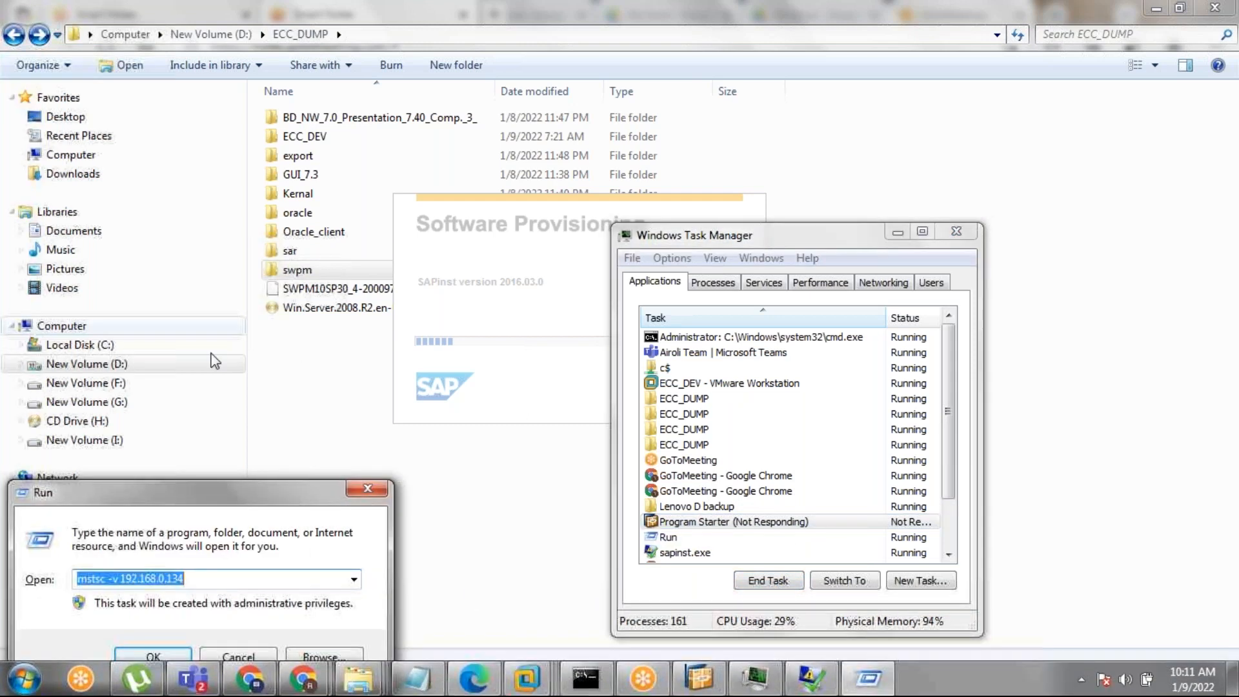
pyautogui.click(153, 657)
pyautogui.click(700, 450)
pyautogui.write('**********')
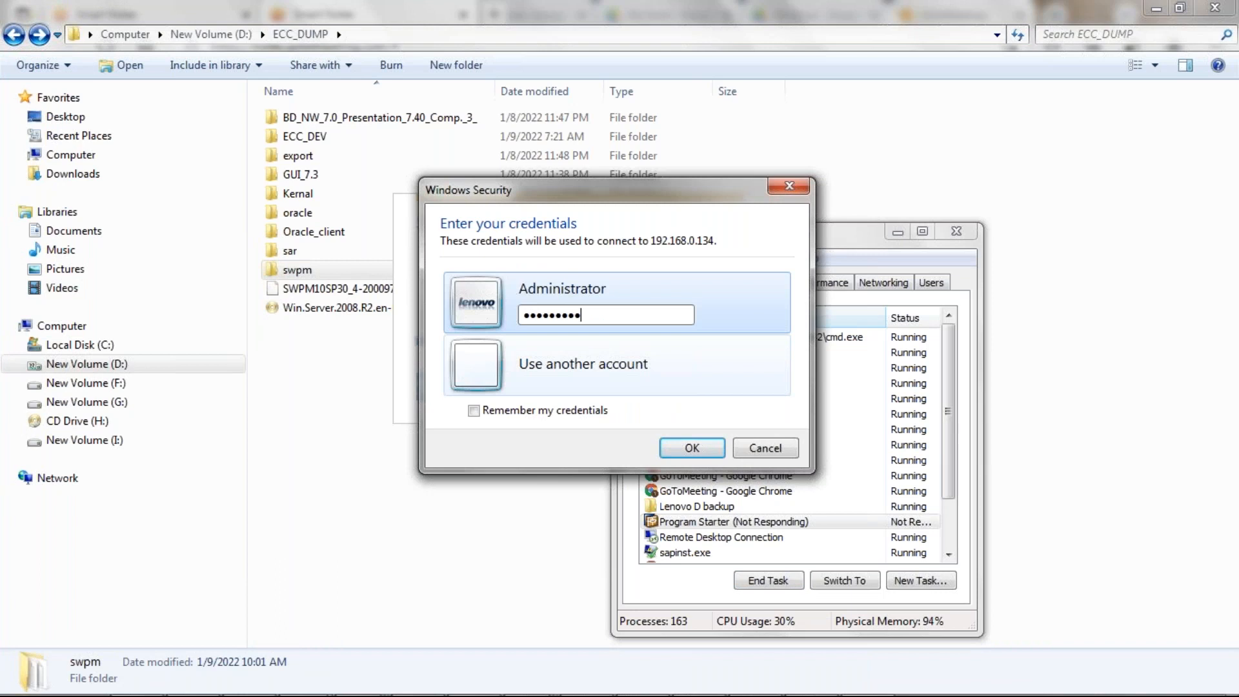
pyautogui.press('Return')
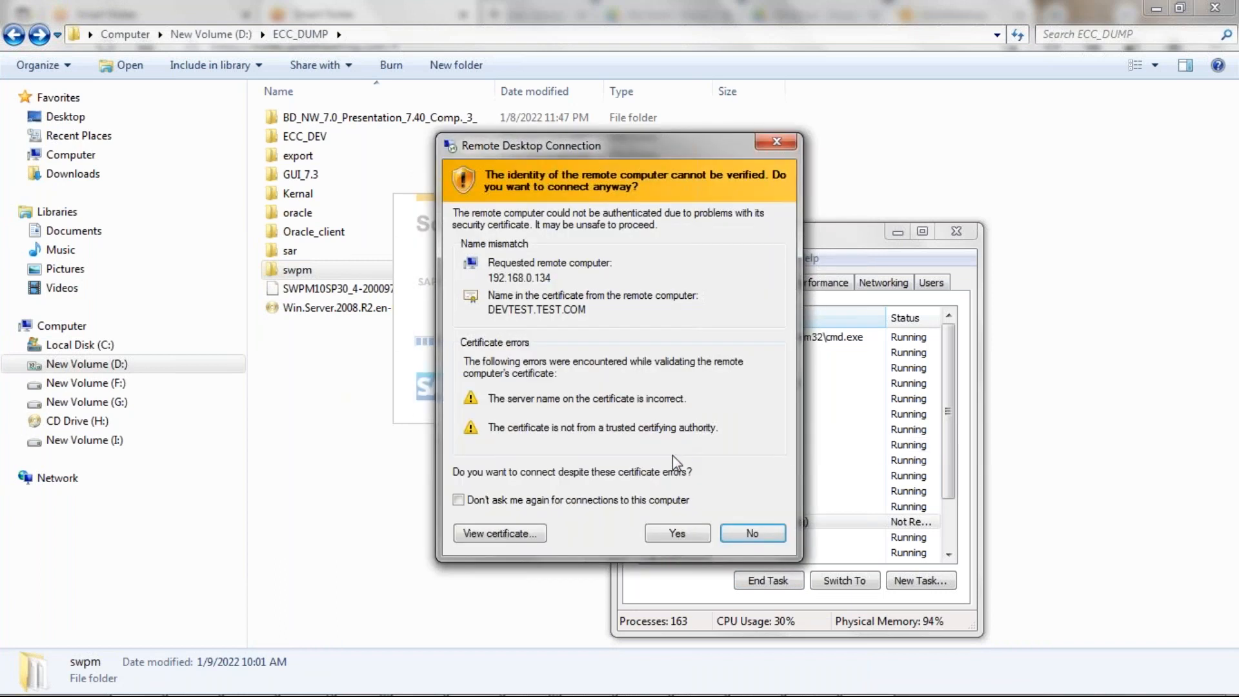
pyautogui.click(658, 536)
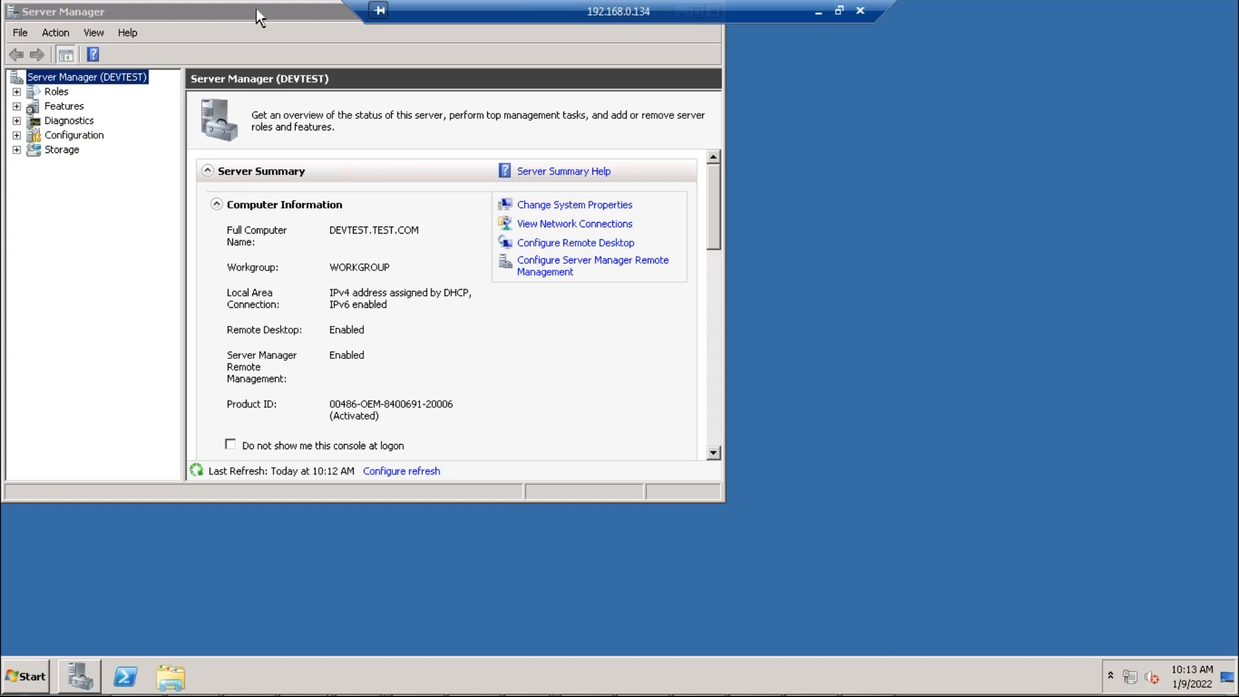
pyautogui.moveTo(266, 9); pyautogui.dragTo(300, 120)
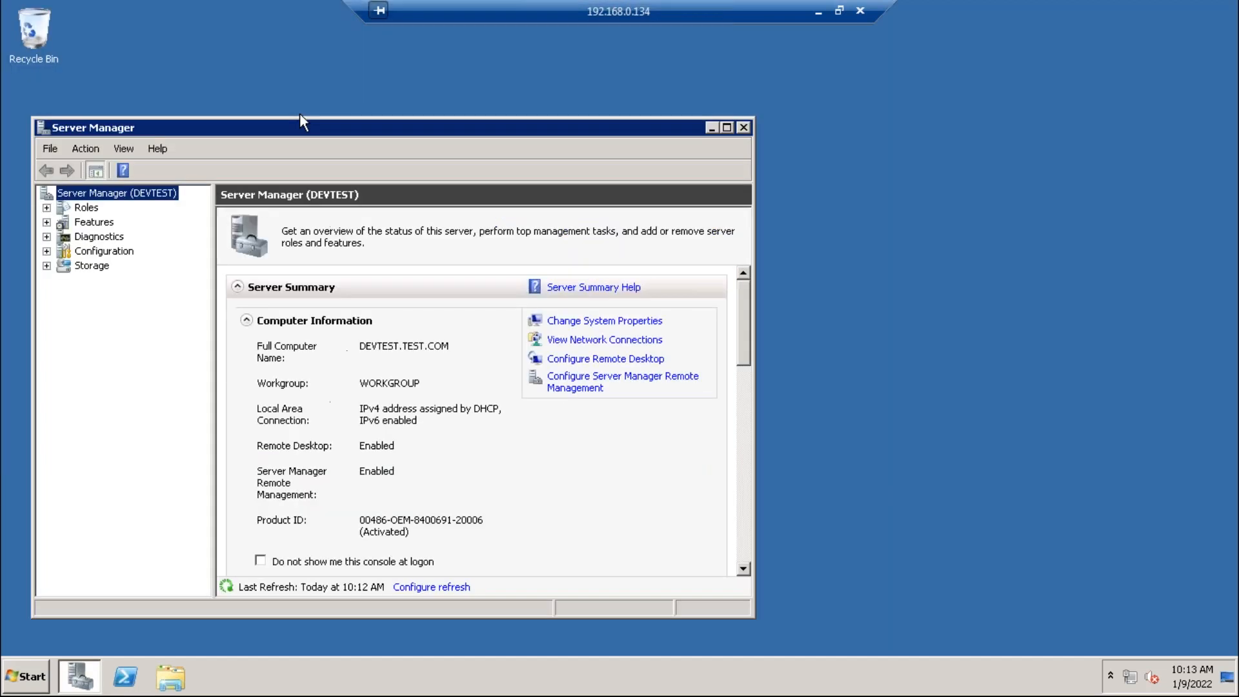
pyautogui.click(711, 129)
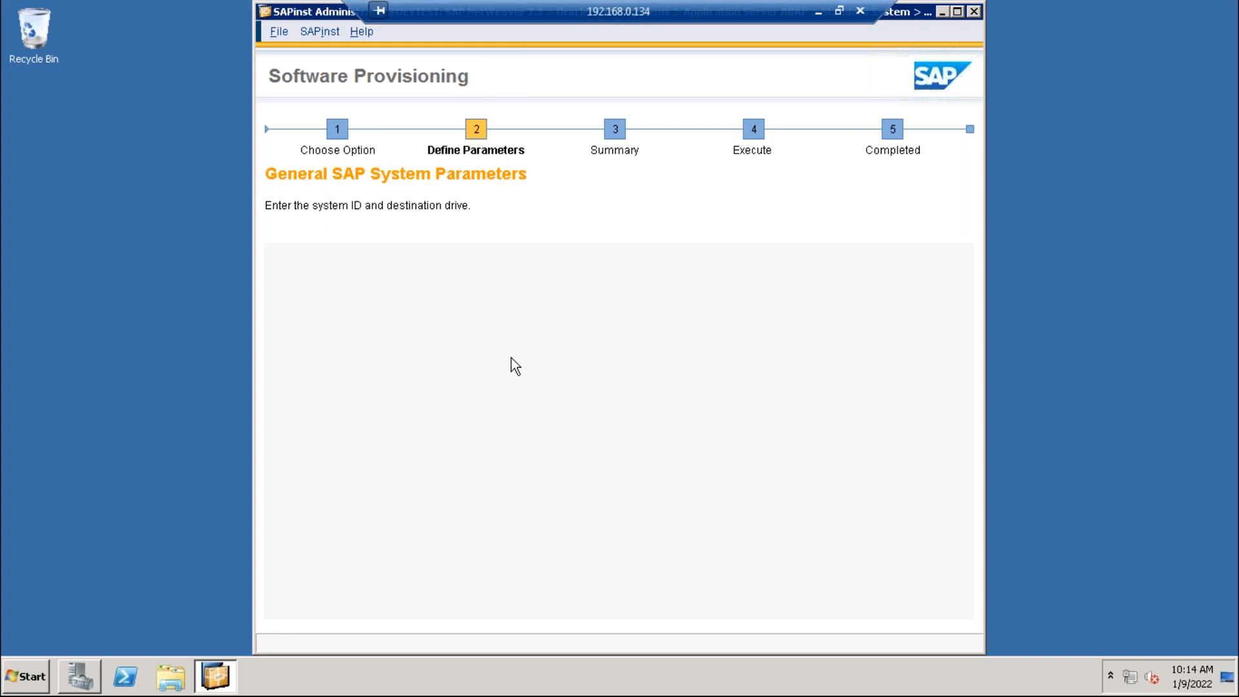
# Step: Set the SAP System ID to DEV, keep E: as the destination drive, and continue
pyautogui.click(413, 277)
pyautogui.write('DEV')
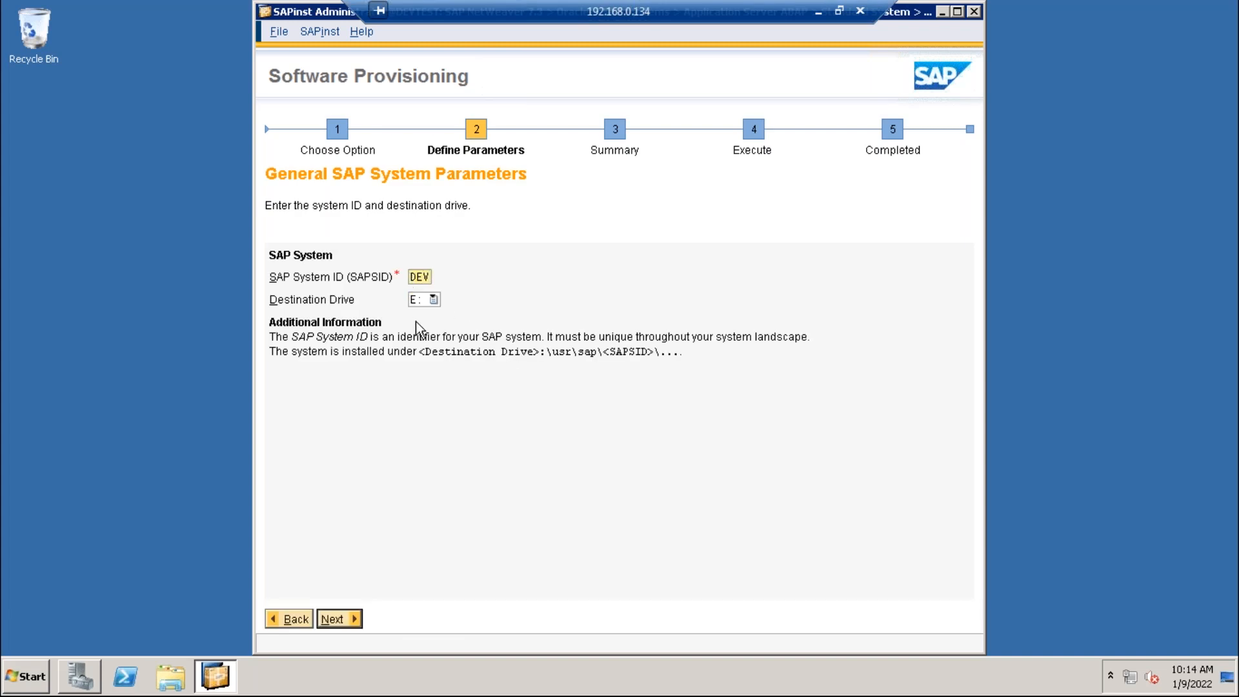
pyautogui.click(334, 620)
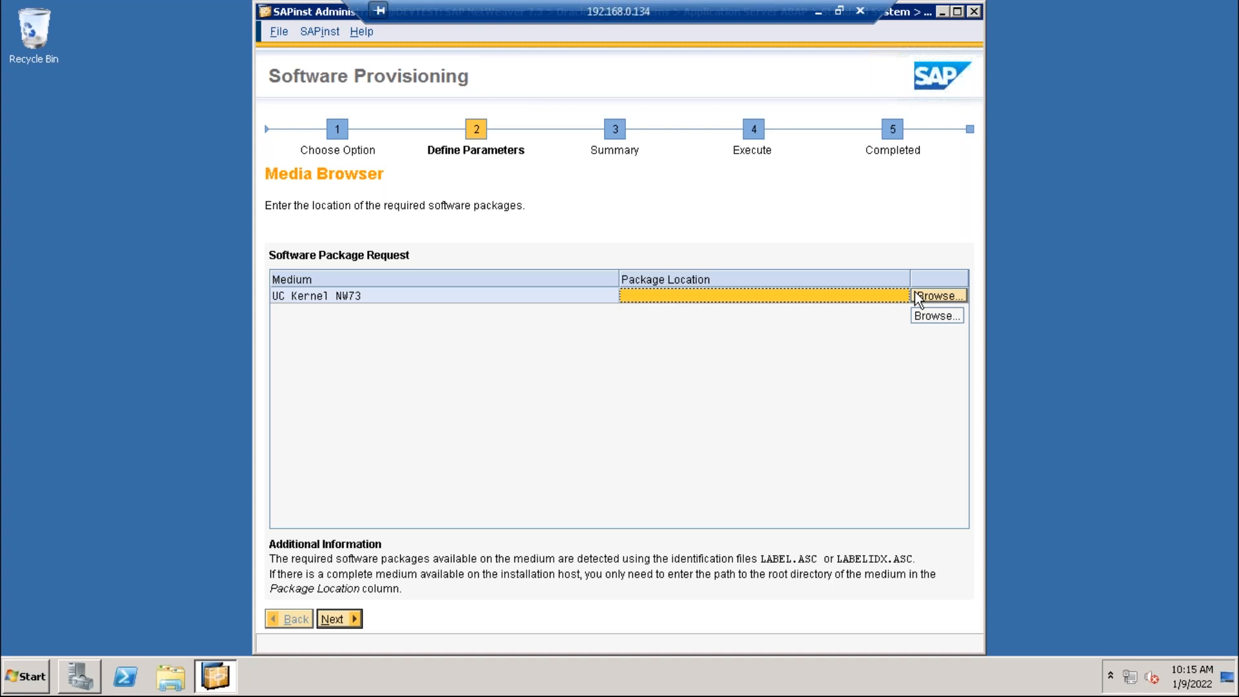
# Step: Set the UC Kernel NW73 package location to E:\ECC_DUMP\Kernal and continue
pyautogui.click(952, 294)
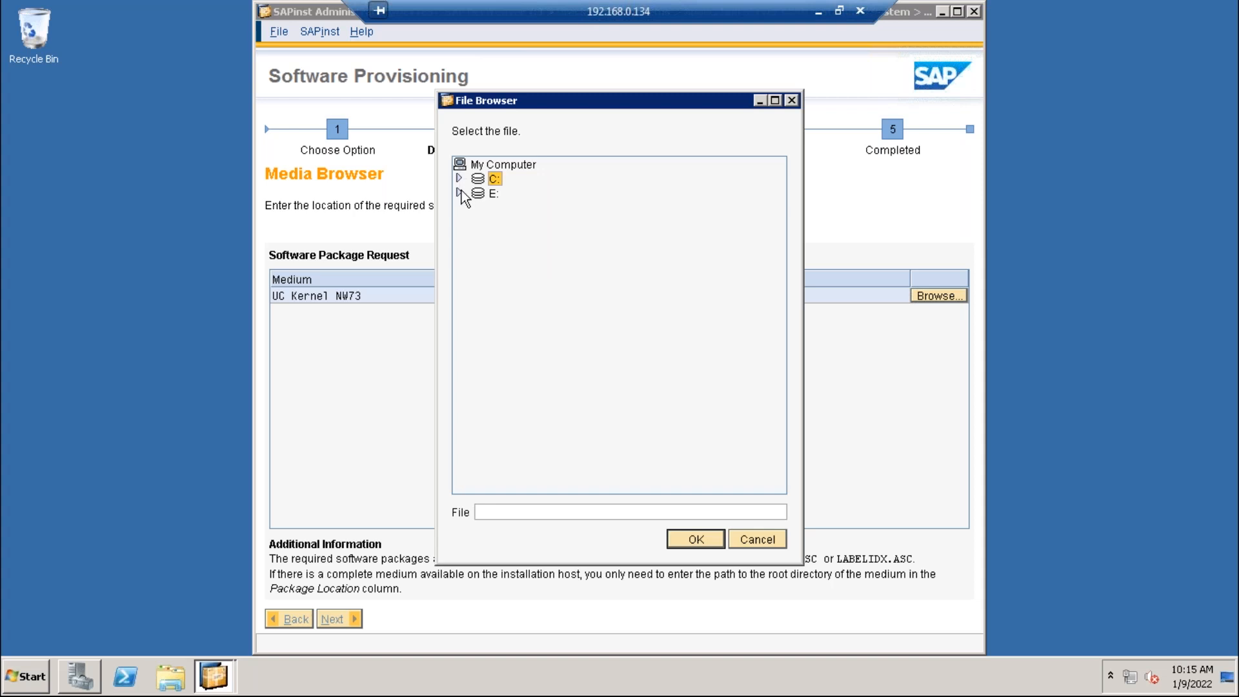
pyautogui.click(460, 192)
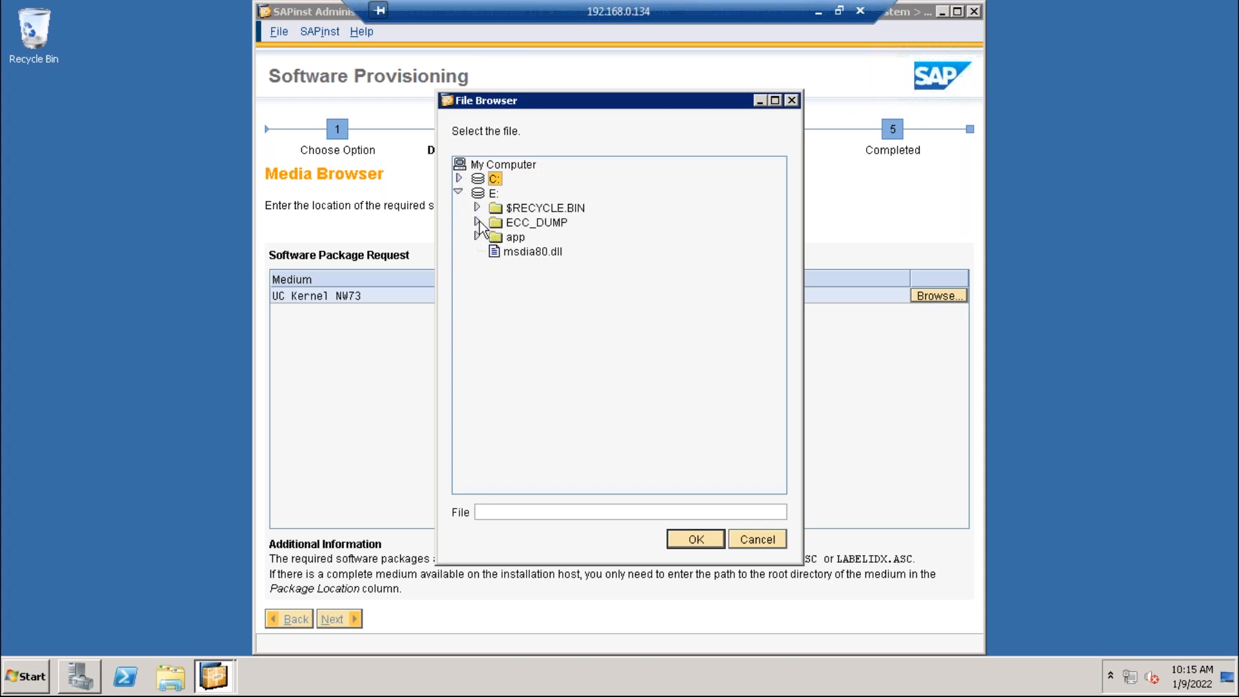
pyautogui.click(478, 222)
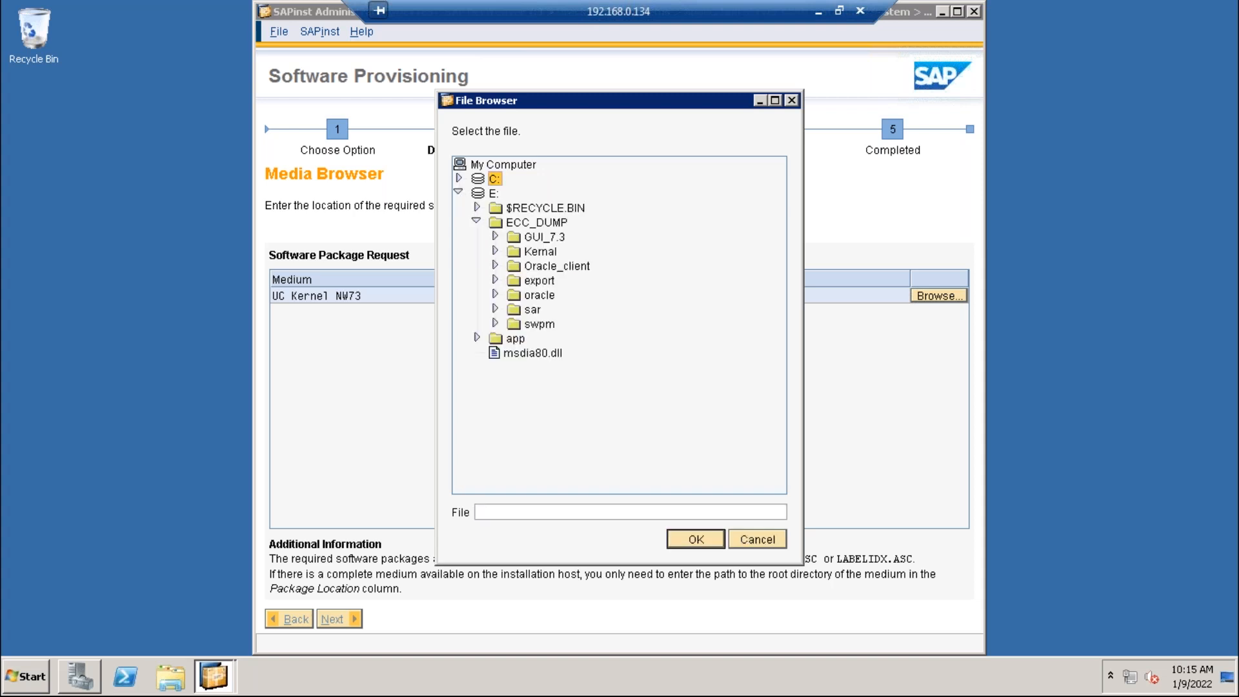
pyautogui.click(495, 279)
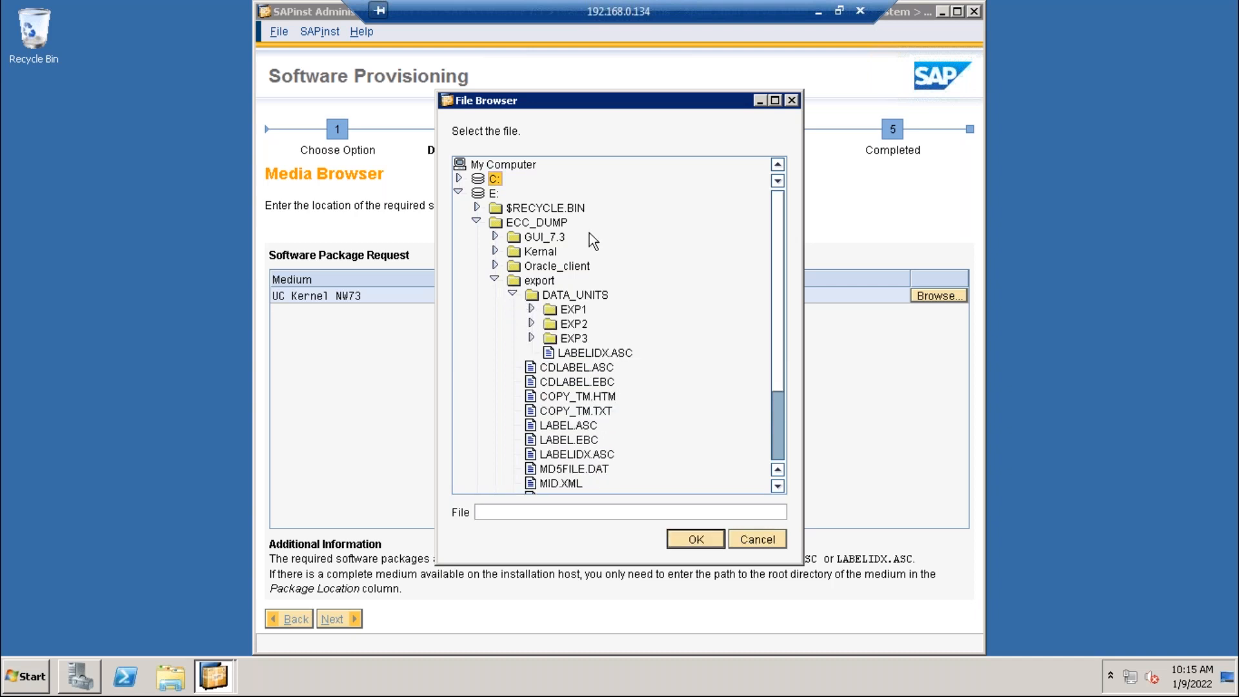
pyautogui.moveTo(597, 103); pyautogui.dragTo(574, 123)
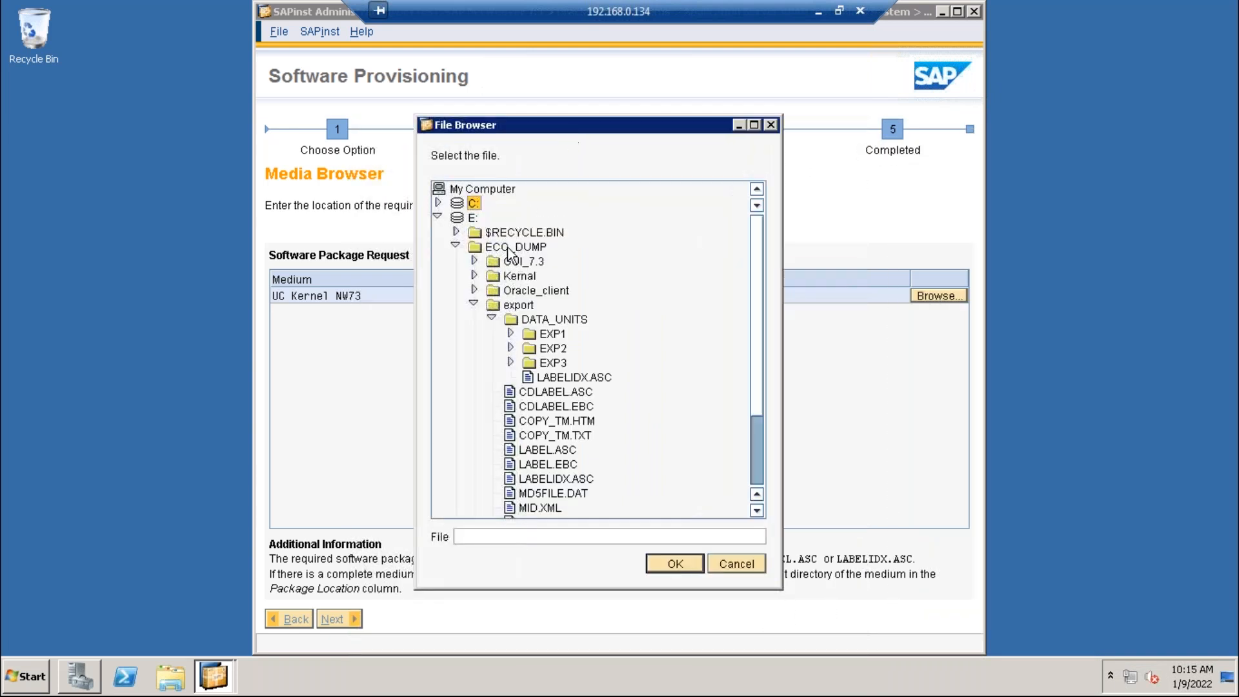
pyautogui.click(475, 304)
pyautogui.click(474, 291)
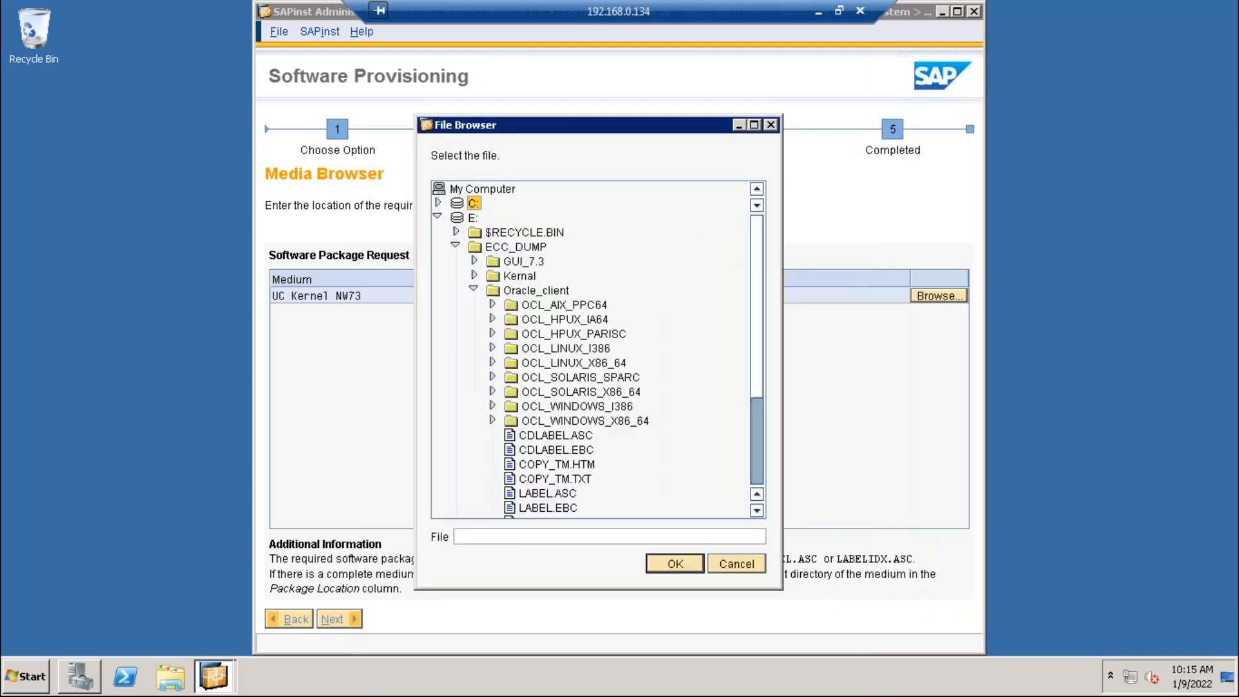
pyautogui.click(474, 290)
pyautogui.click(474, 261)
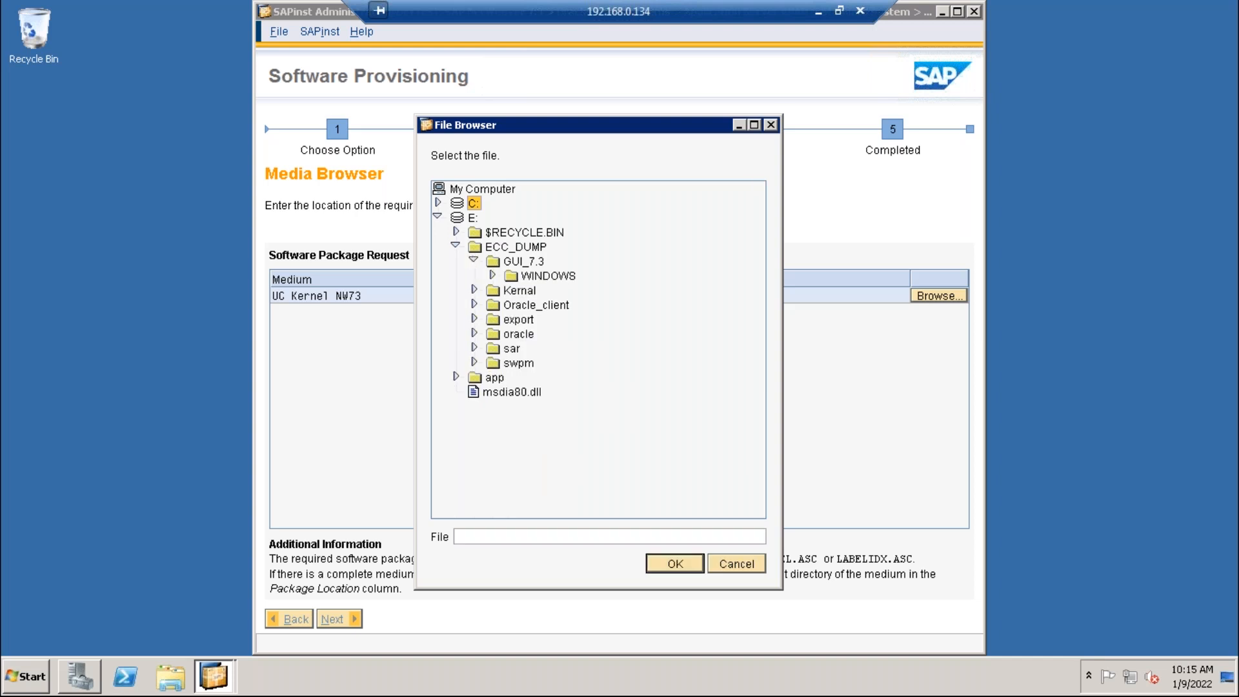
pyautogui.click(475, 290)
pyautogui.click(520, 291)
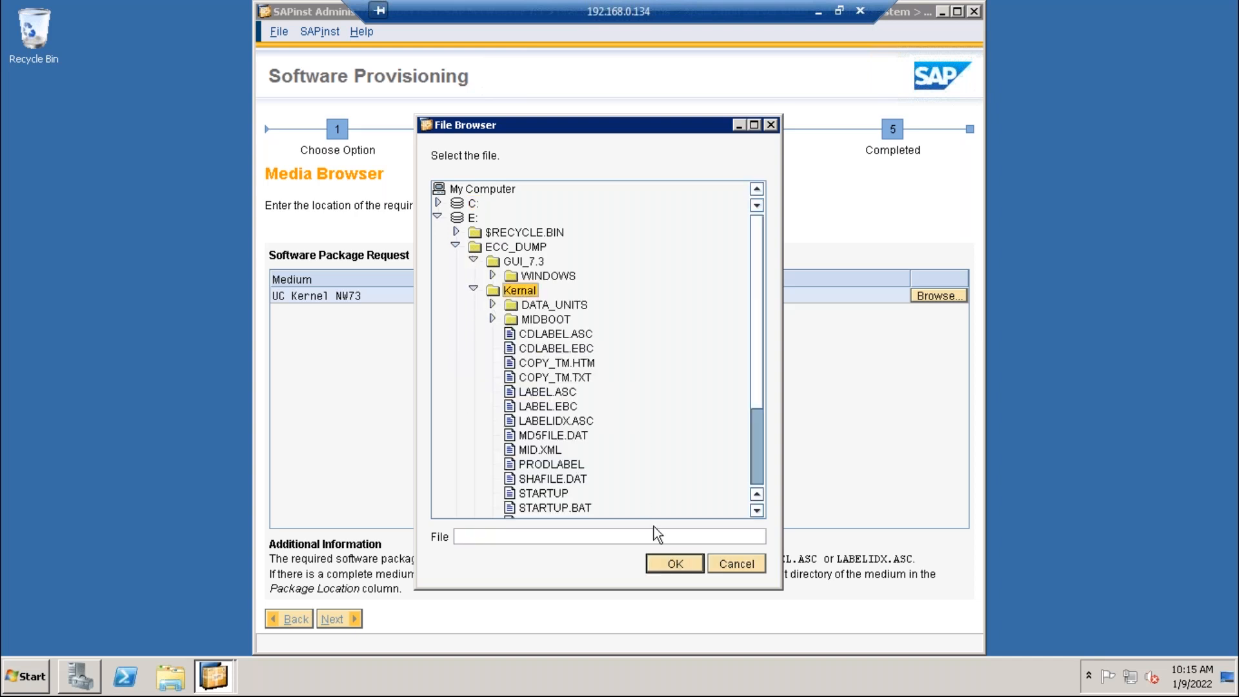
pyautogui.click(676, 564)
pyautogui.click(326, 617)
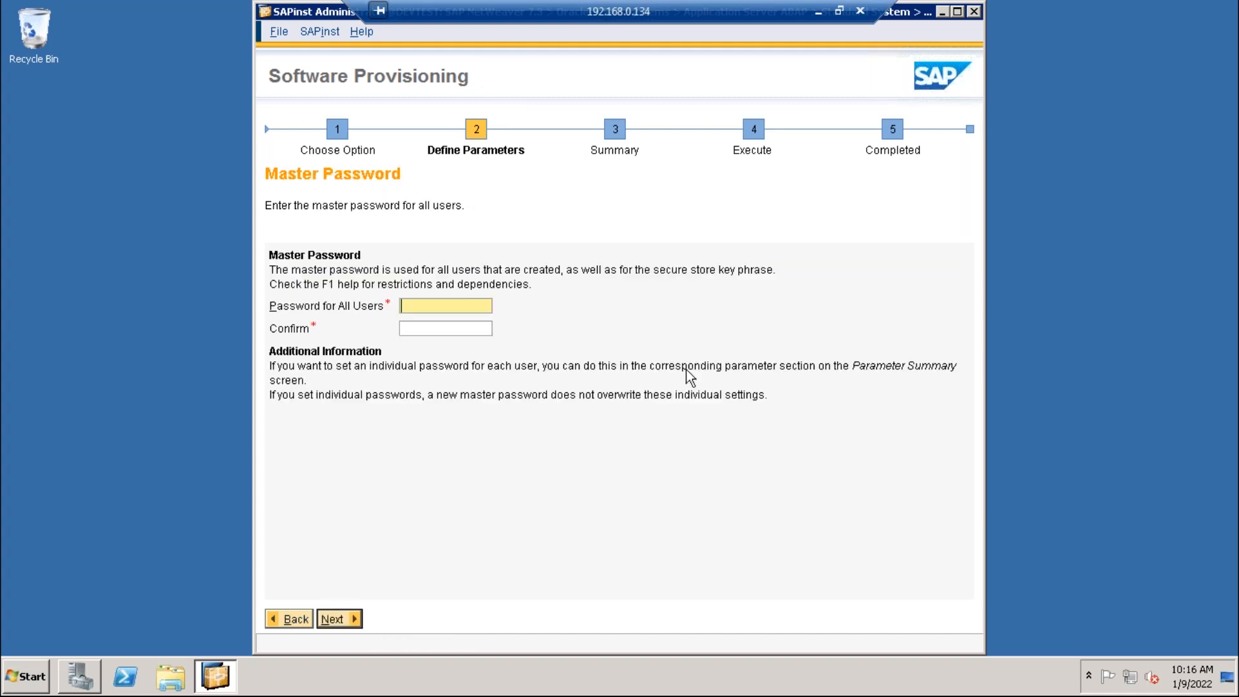
# Step: Enter and confirm the master password for all users, and continue
pyautogui.write('**********')
pyautogui.press('Tab')
pyautogui.write('**********')
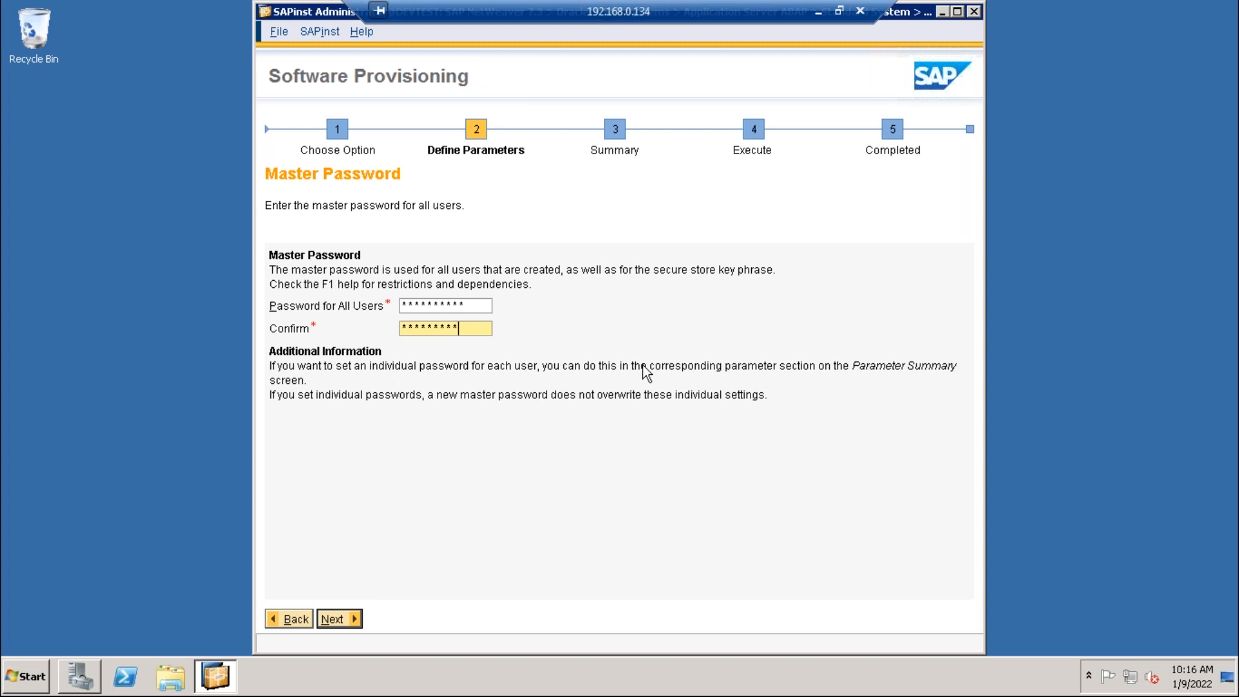
pyautogui.click(334, 620)
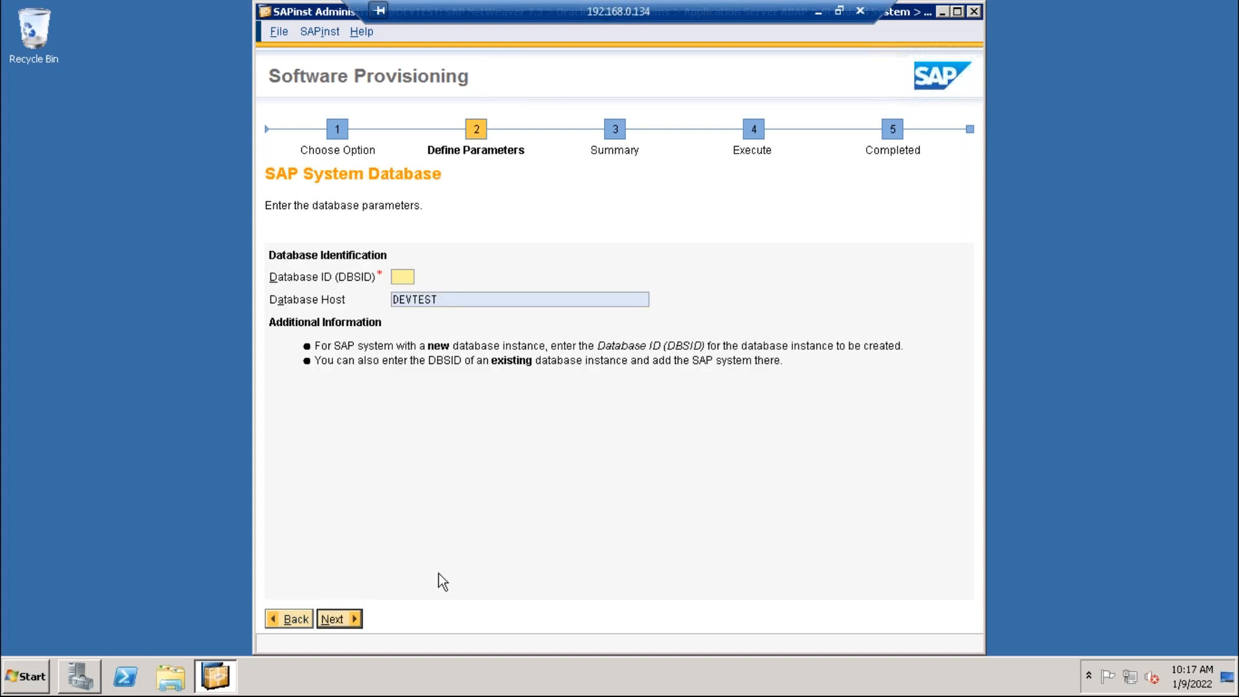
# Step: Set the Database ID (DBSID) to DEV and continue without repeating the prerequisite checks
pyautogui.write('DEV')
pyautogui.click(334, 618)
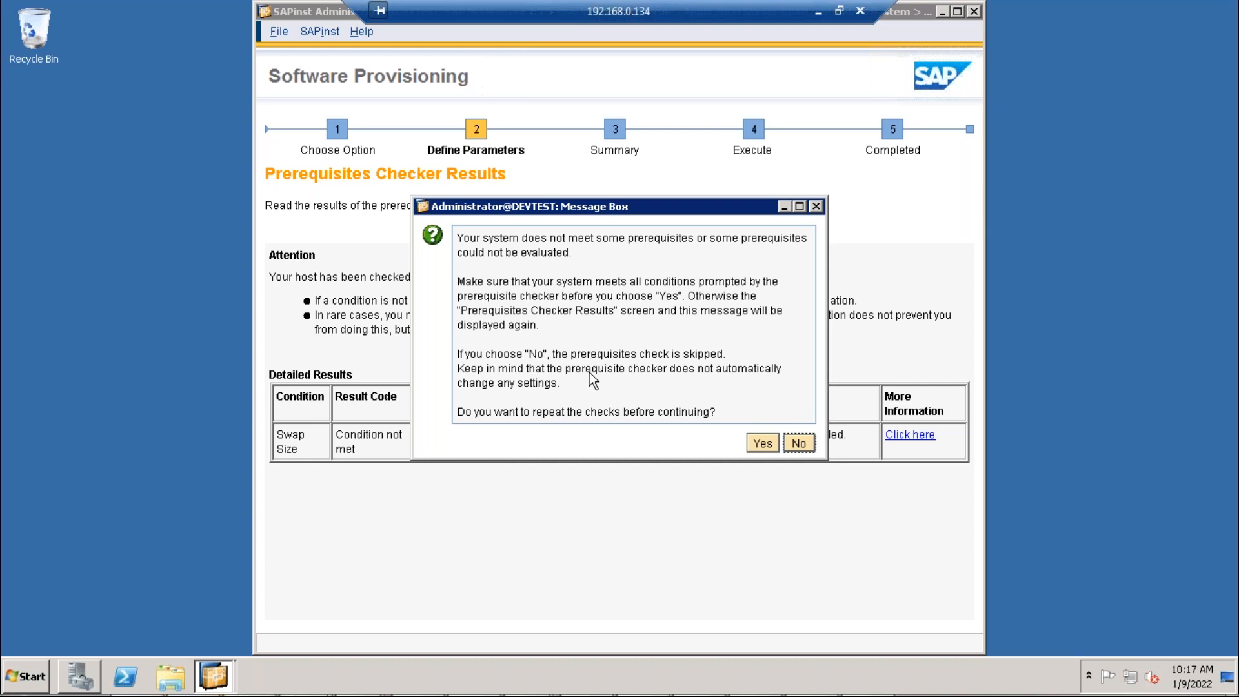
pyautogui.click(798, 443)
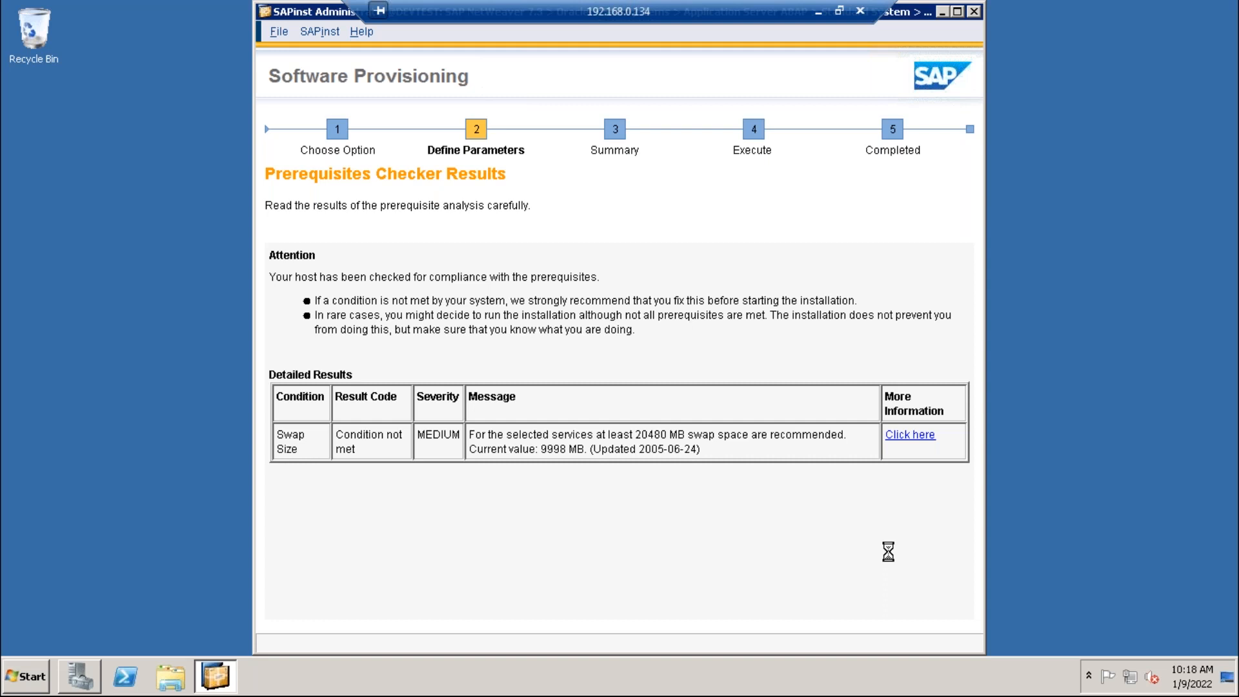
# Step: Dock the server's taskbar along the right edge of the desktop
pyautogui.moveTo(967, 689); pyautogui.dragTo(1102, 480)
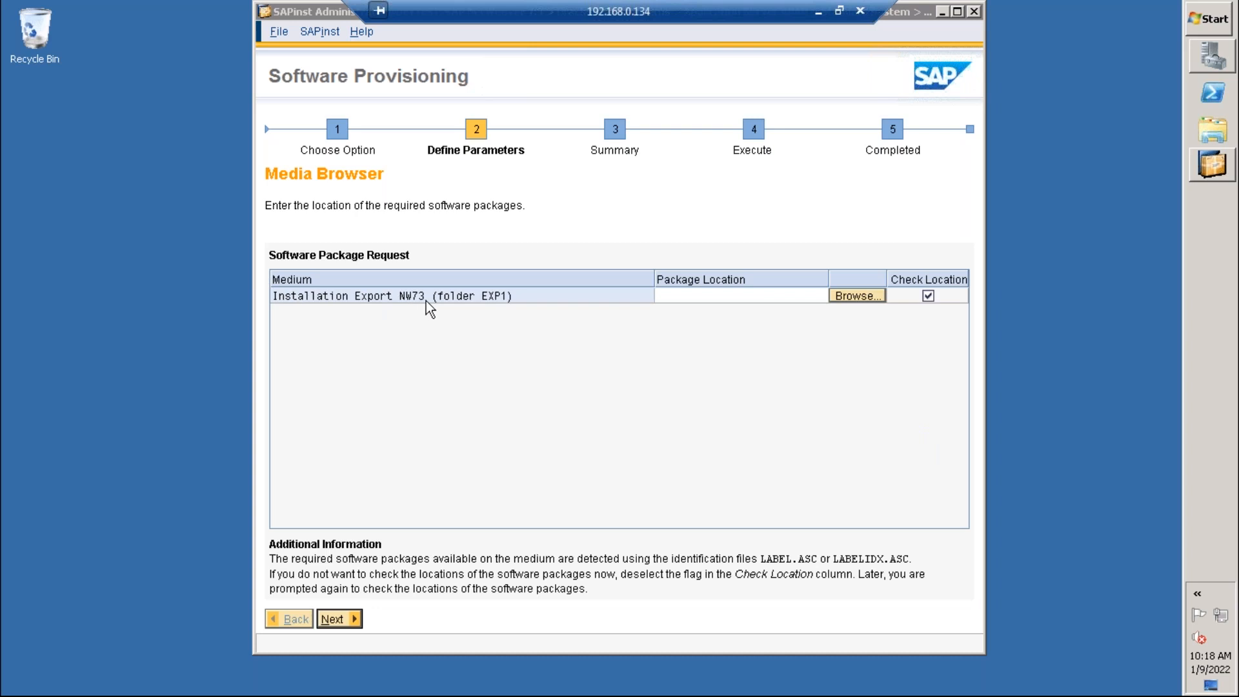
# Step: Set the Installation Export NW73 package location to the EXP1 folder in E:\ECC_DUMP\export\DATA_UNITS and continue
pyautogui.click(857, 296)
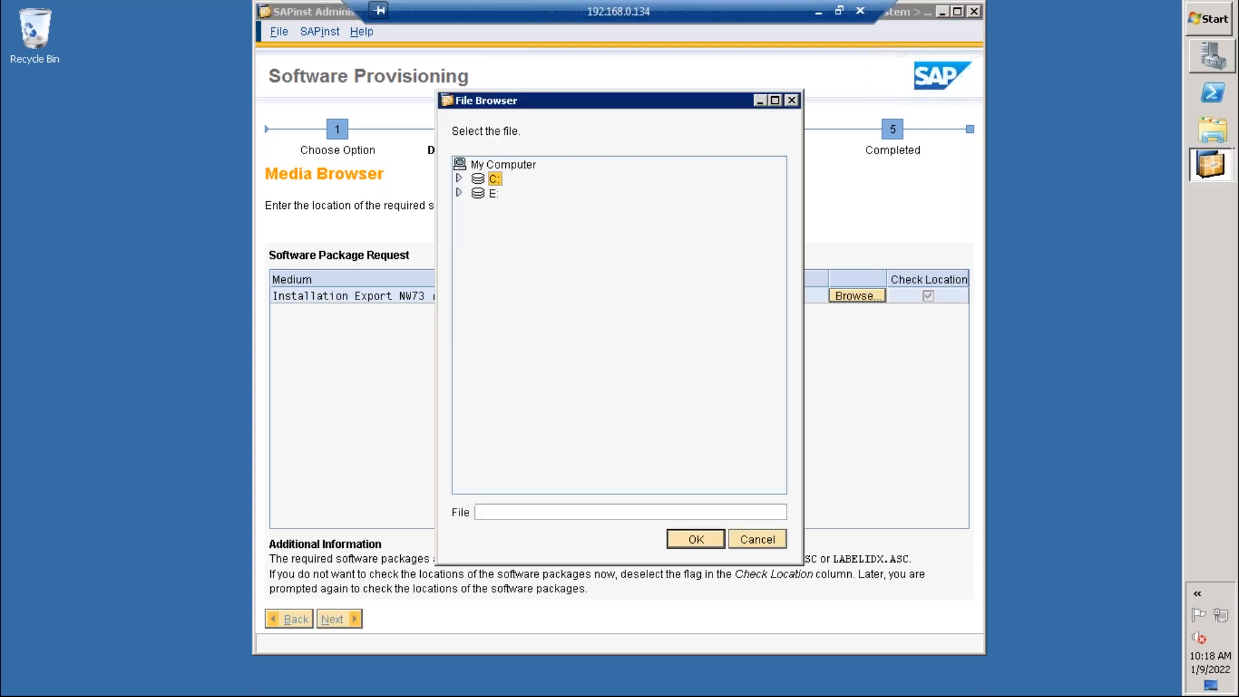
pyautogui.click(459, 193)
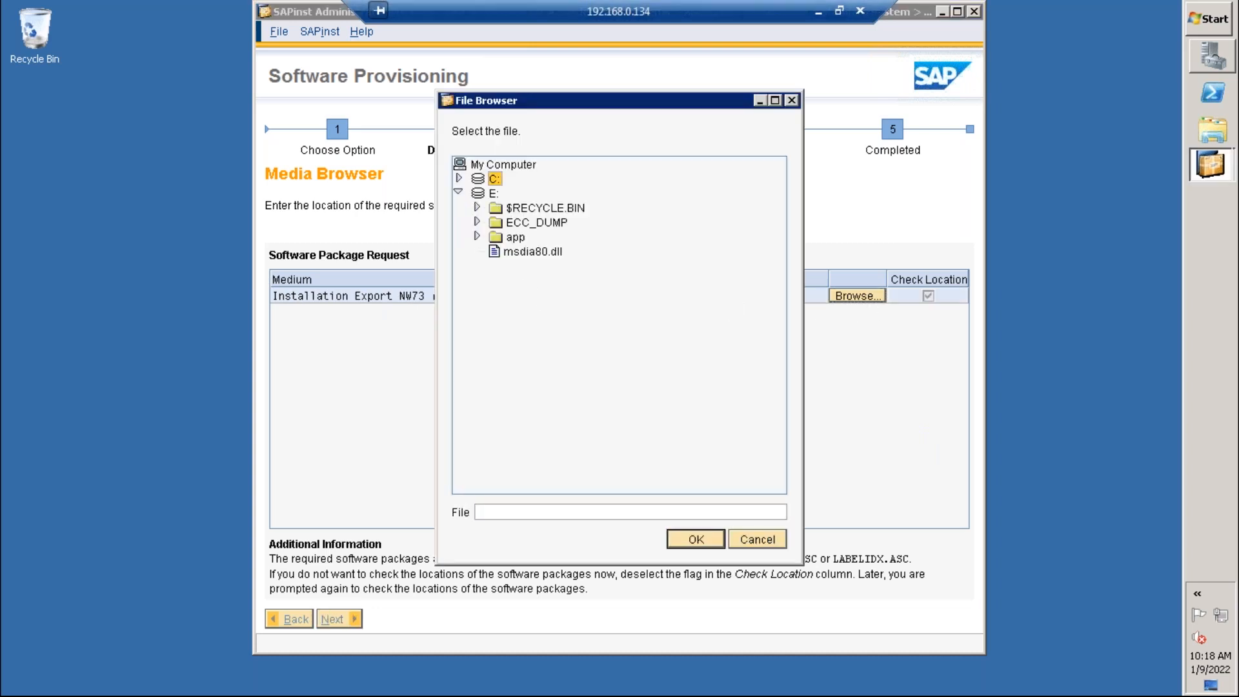
pyautogui.click(476, 221)
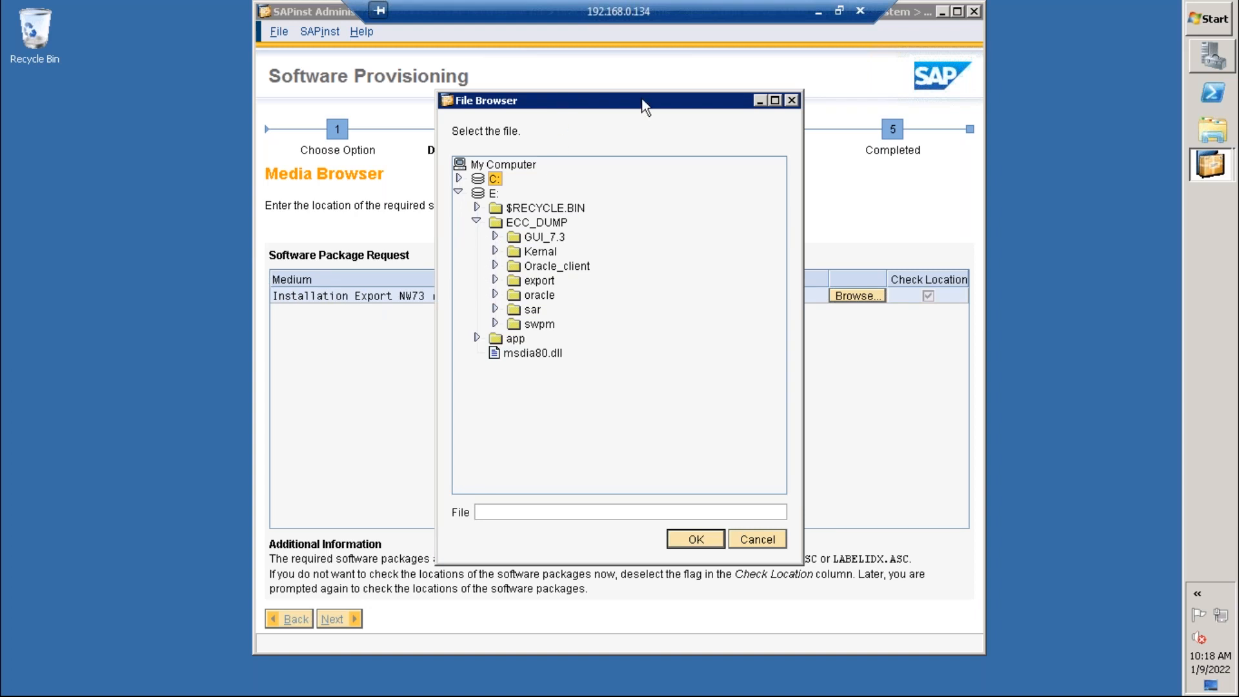
pyautogui.moveTo(644, 106); pyautogui.dragTo(753, 105)
pyautogui.click(604, 280)
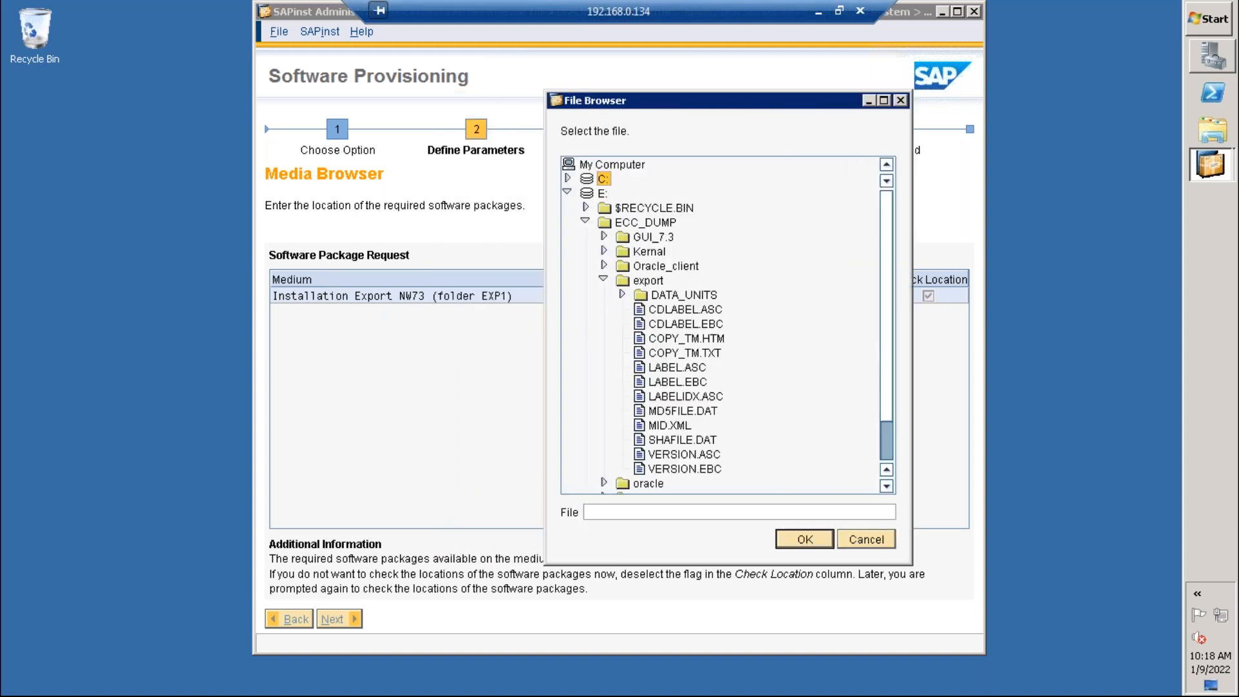
pyautogui.click(622, 294)
pyautogui.click(678, 309)
pyautogui.click(800, 537)
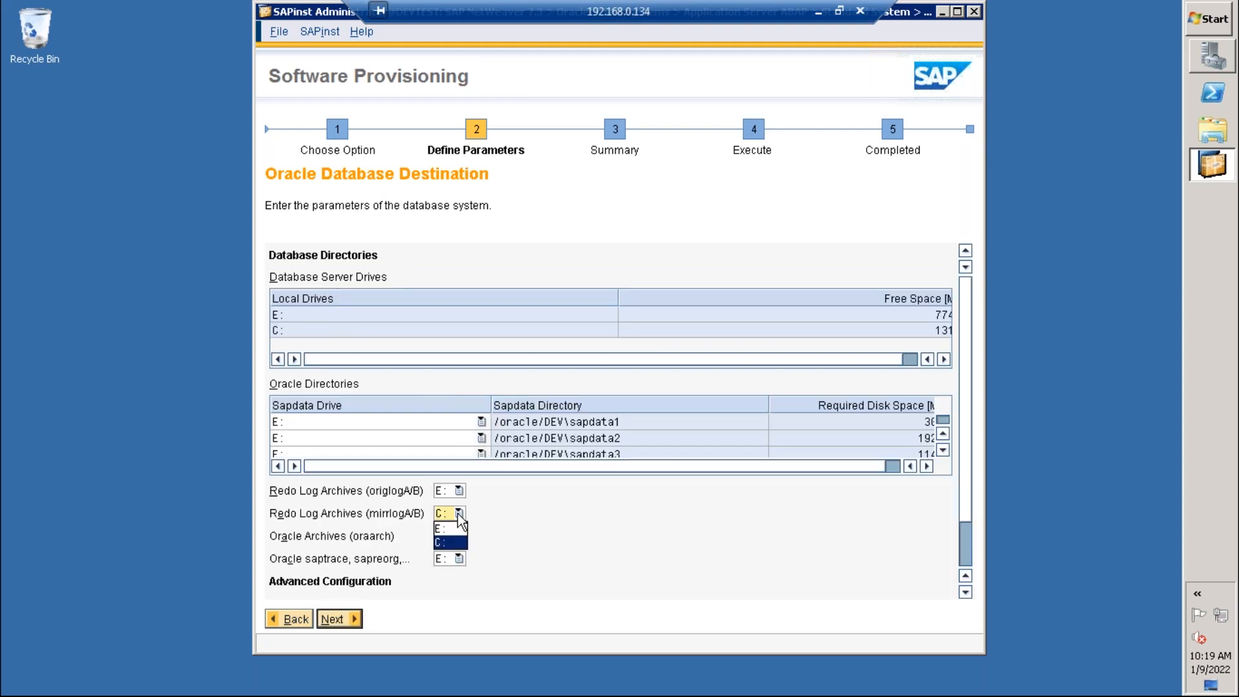
# Step: Set the mirrored redo log (mirrlogA/B) and Oracle archives (oraarch) drives to E: and continue
pyautogui.click(459, 536)
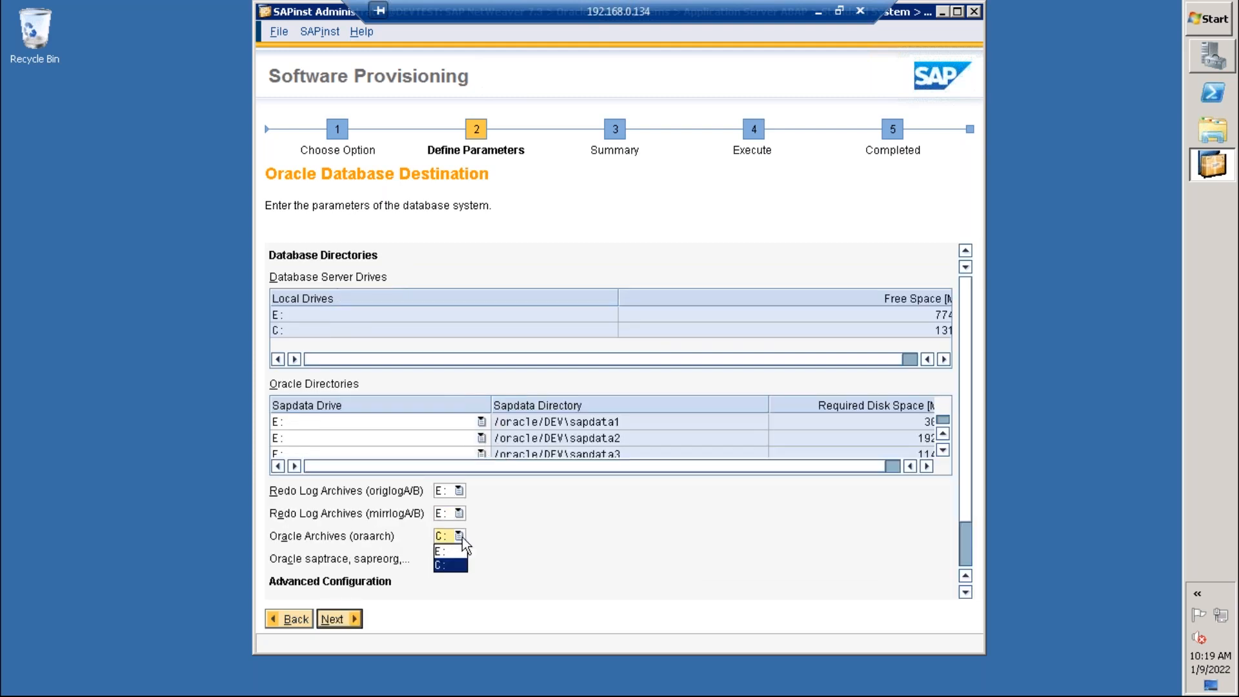
pyautogui.click(445, 553)
pyautogui.click(332, 619)
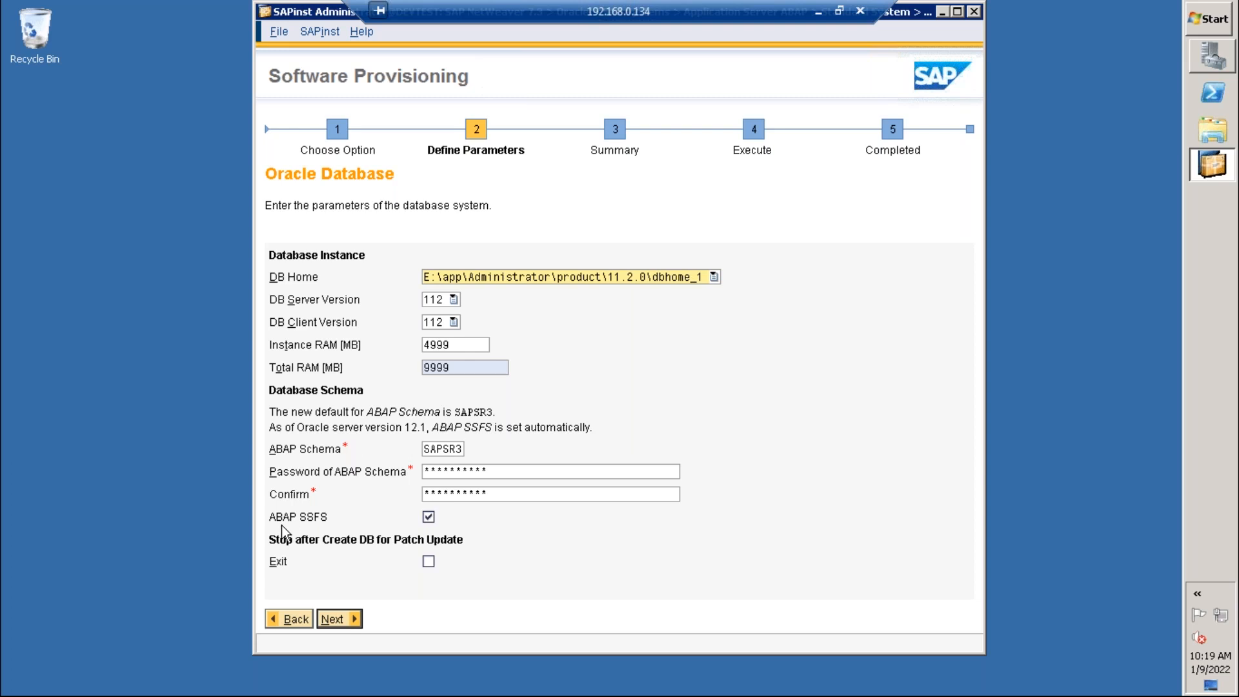
# Step: Keep ABAP SSFS enabled and accept the Oracle database parameters for the SAPSR3 schema
pyautogui.click(429, 517)
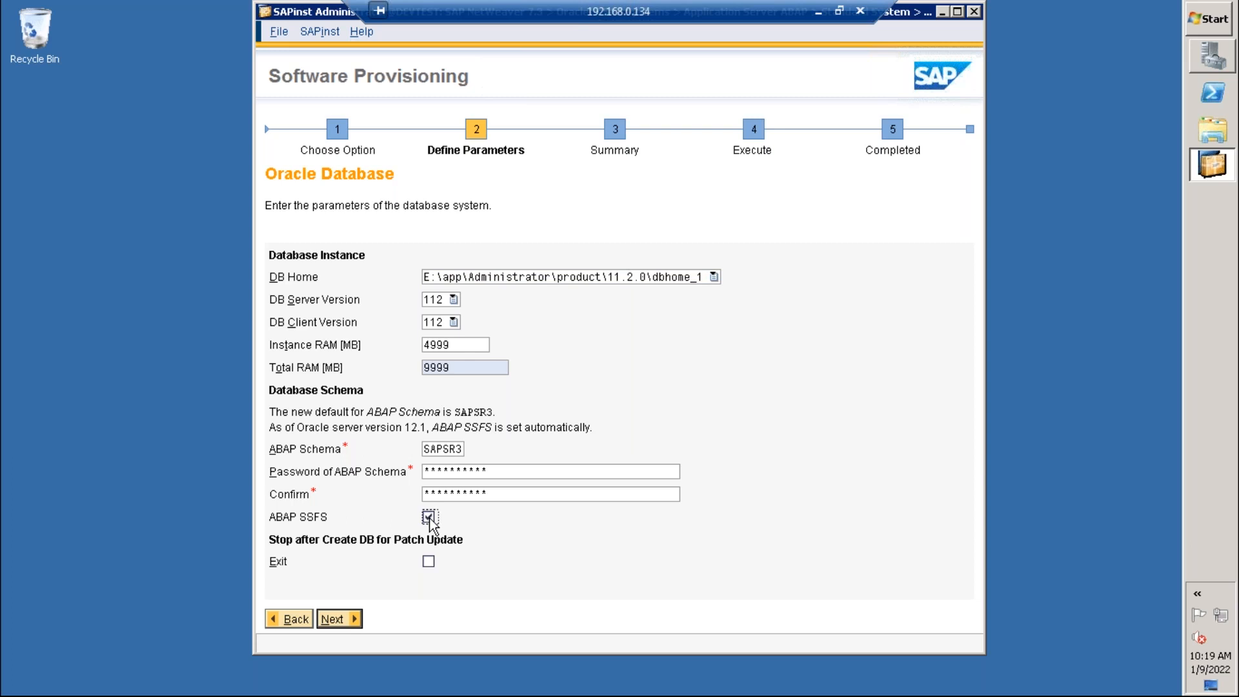
pyautogui.click(429, 517)
pyautogui.click(429, 517)
pyautogui.click(338, 620)
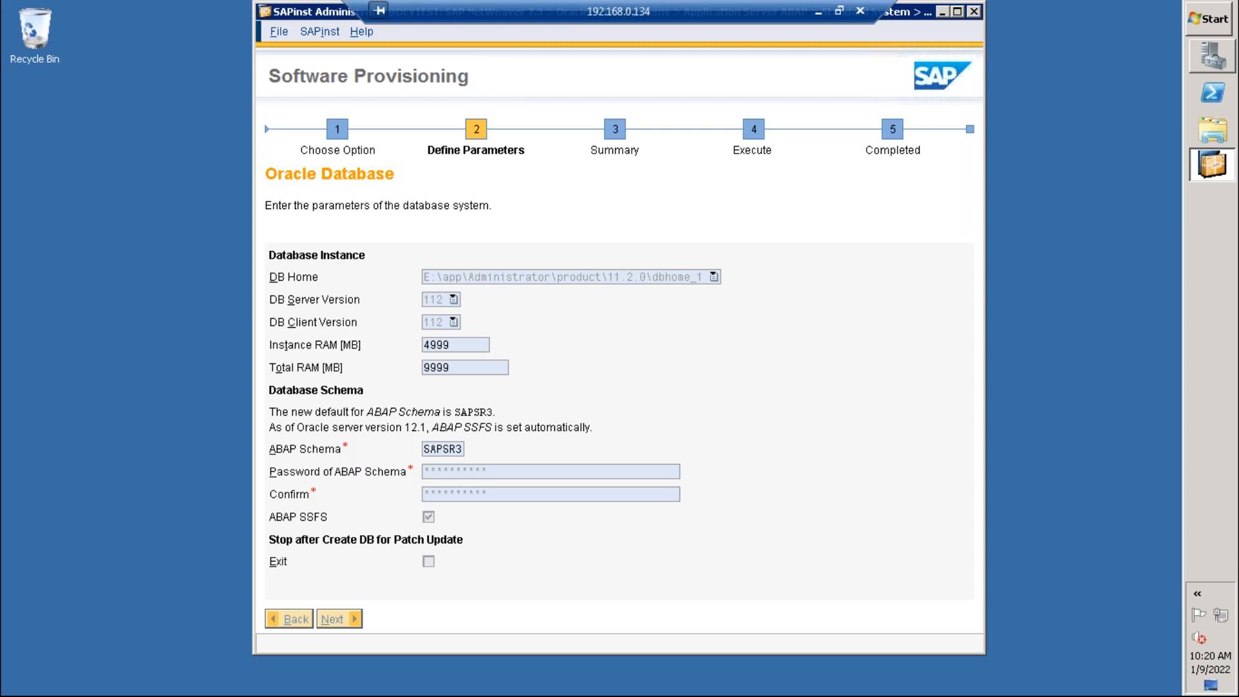
pyautogui.click(346, 613)
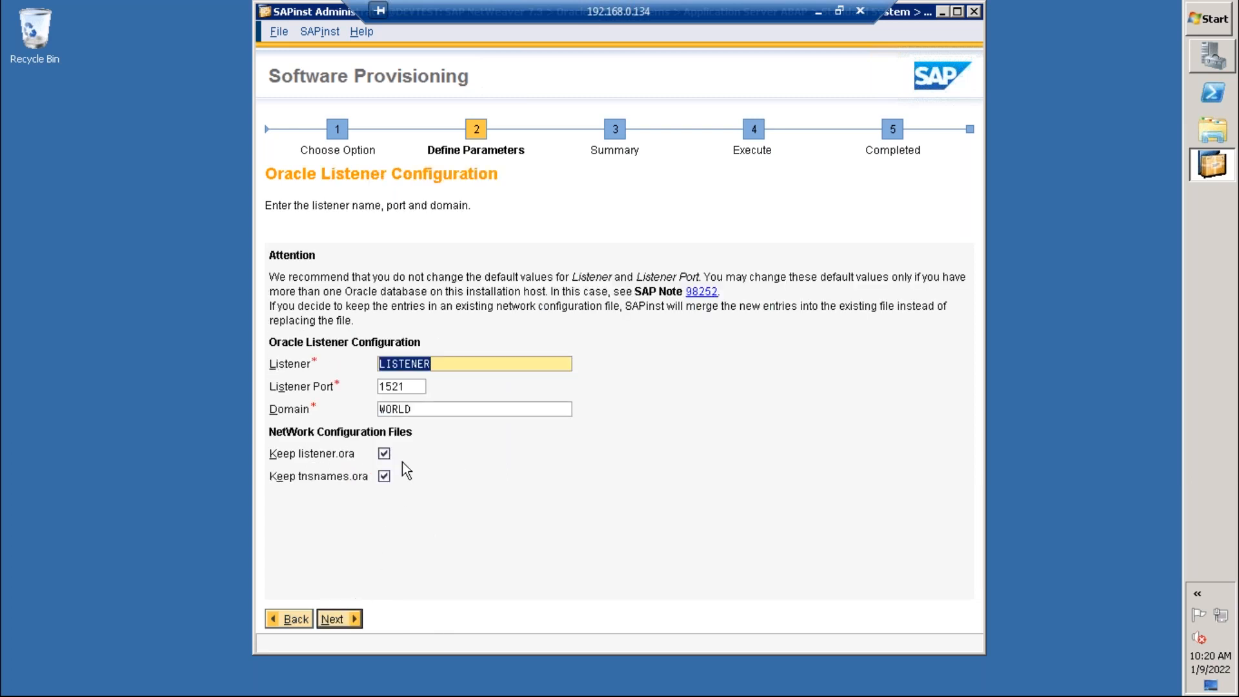
# Step: Accept the default Oracle listener configuration and continue with no SLD destination
pyautogui.click(337, 620)
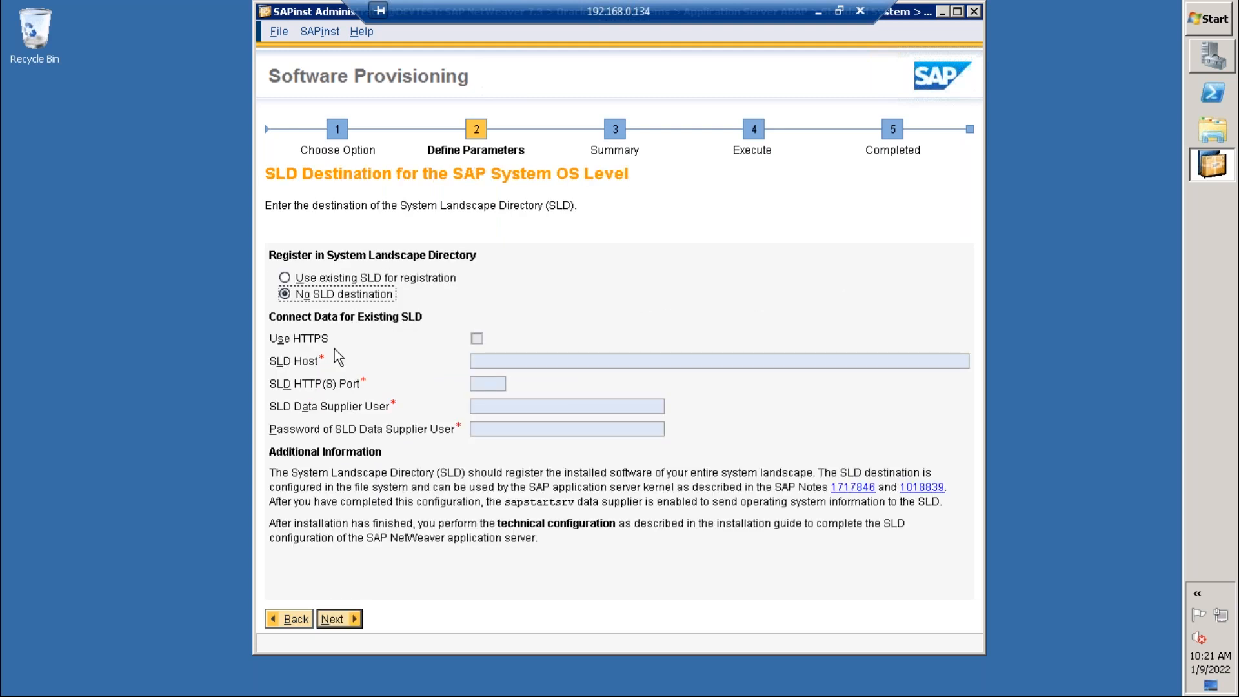
pyautogui.click(331, 619)
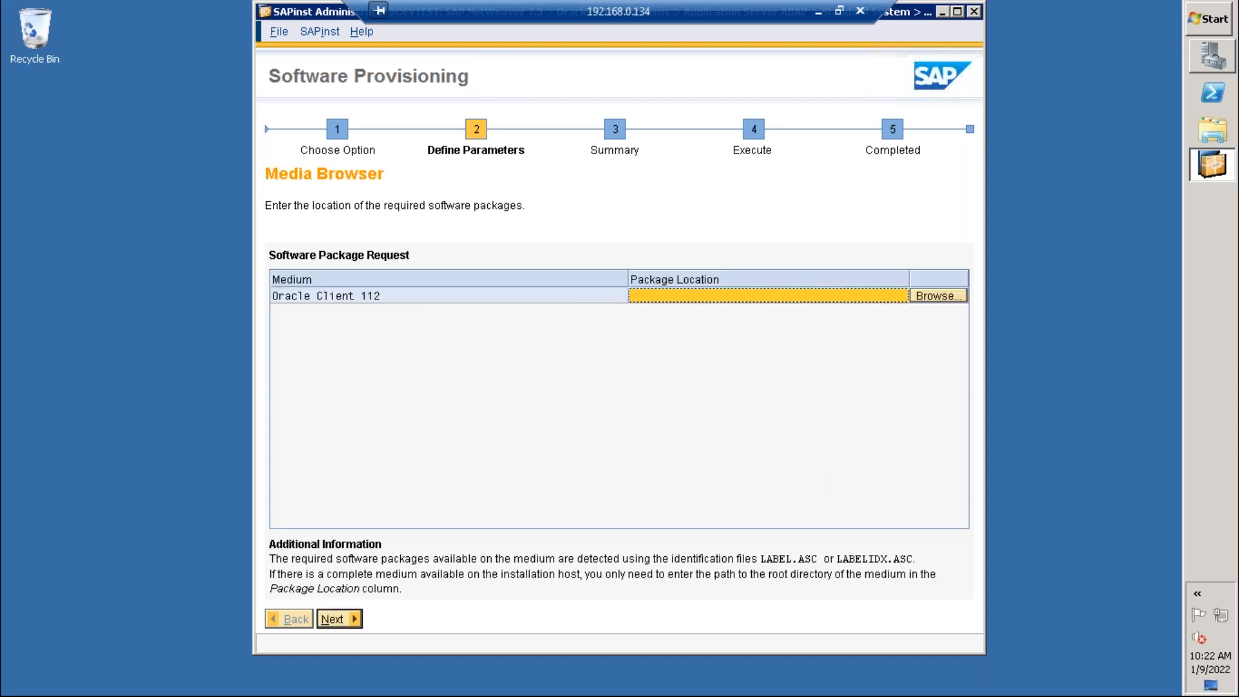
# Step: Set the Oracle Client 112 package location to E:\ECC_DUMP\Oracle_client\CDLABEL.ASC and continue
pyautogui.click(928, 298)
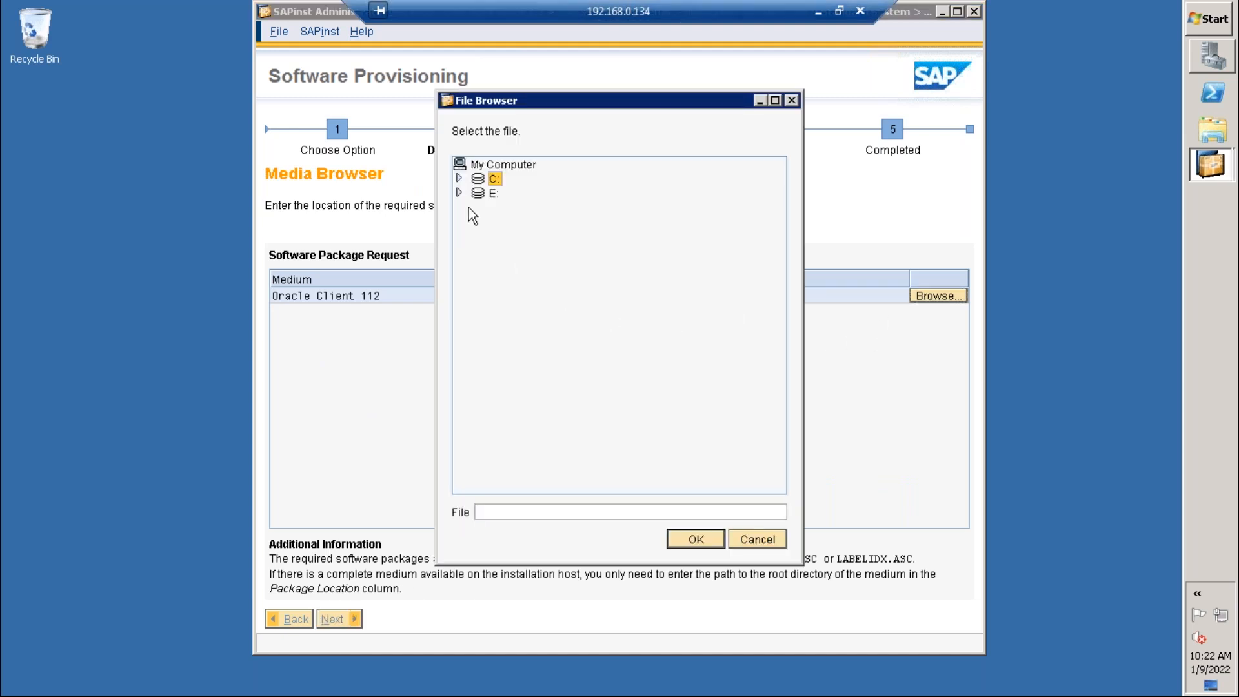
pyautogui.click(458, 193)
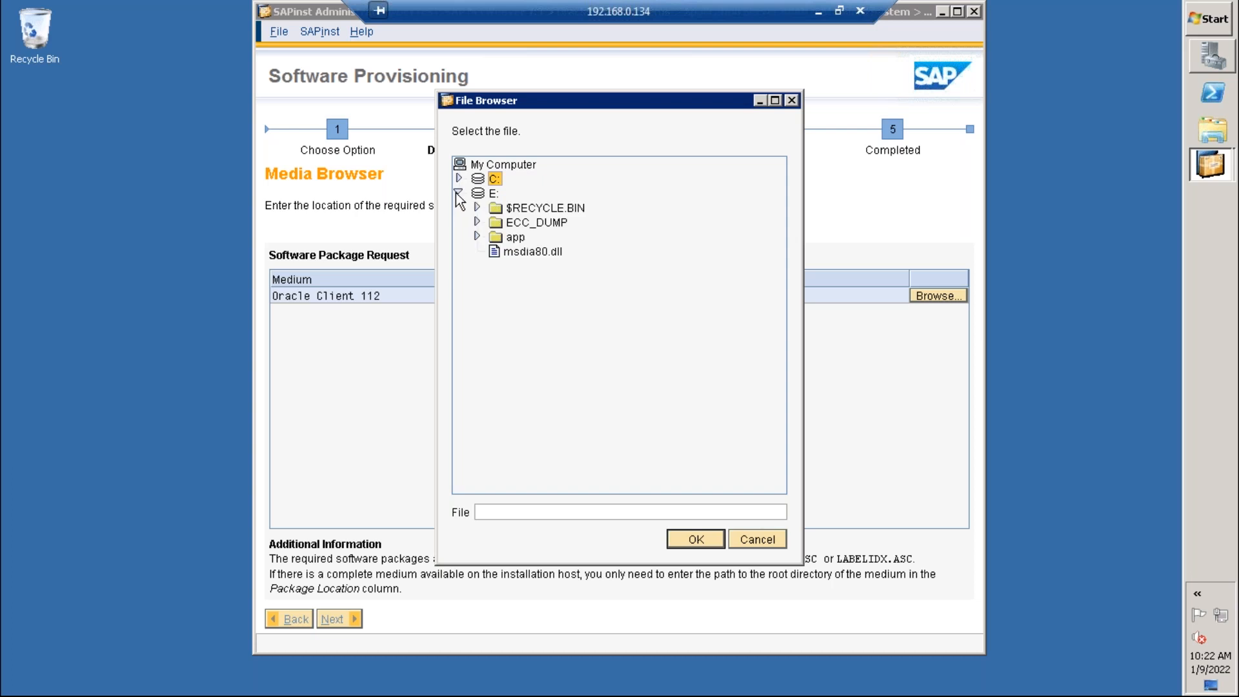
pyautogui.click(477, 221)
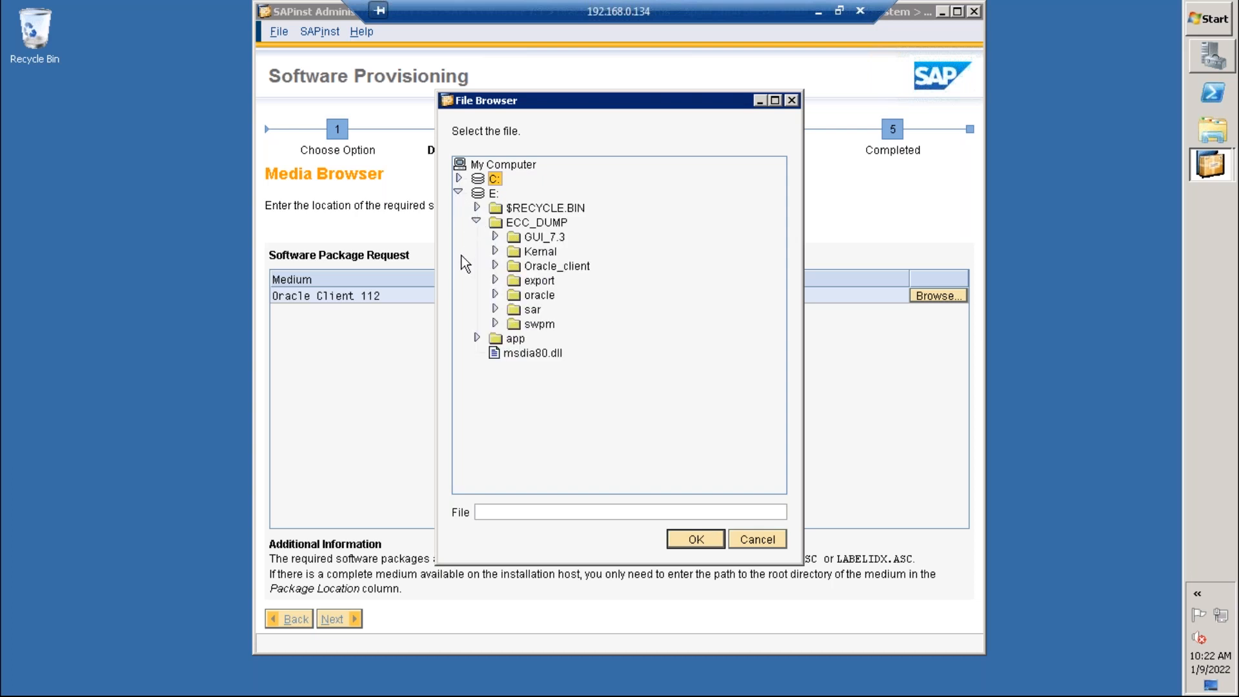
pyautogui.click(495, 266)
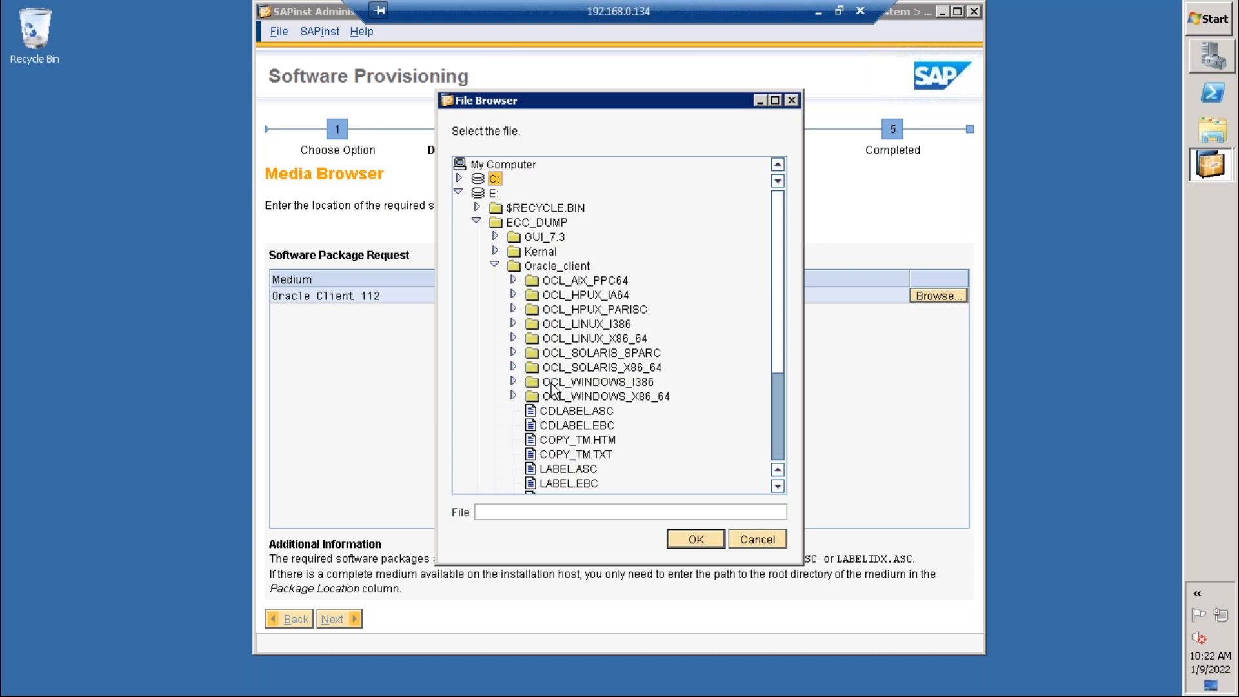
pyautogui.click(559, 412)
pyautogui.click(697, 539)
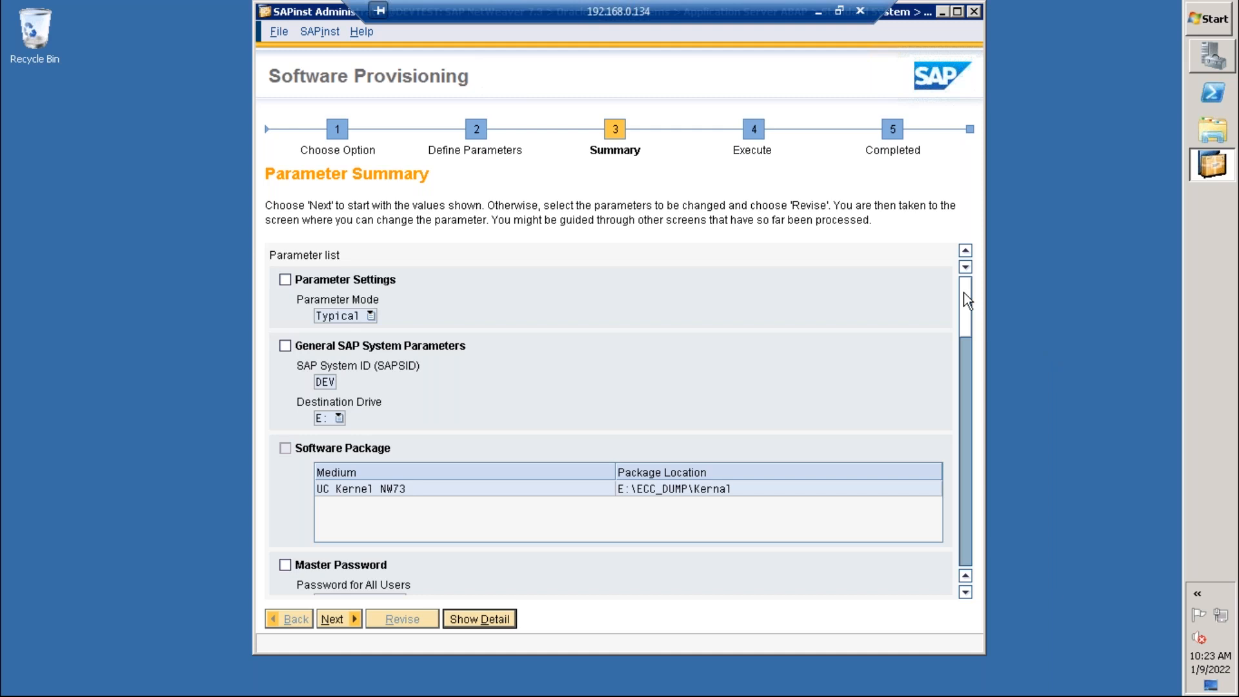
# Step: Review the parameter summary, leaving every section unselected for revision, and start the installation
pyautogui.moveTo(963, 292); pyautogui.dragTo(964, 312)
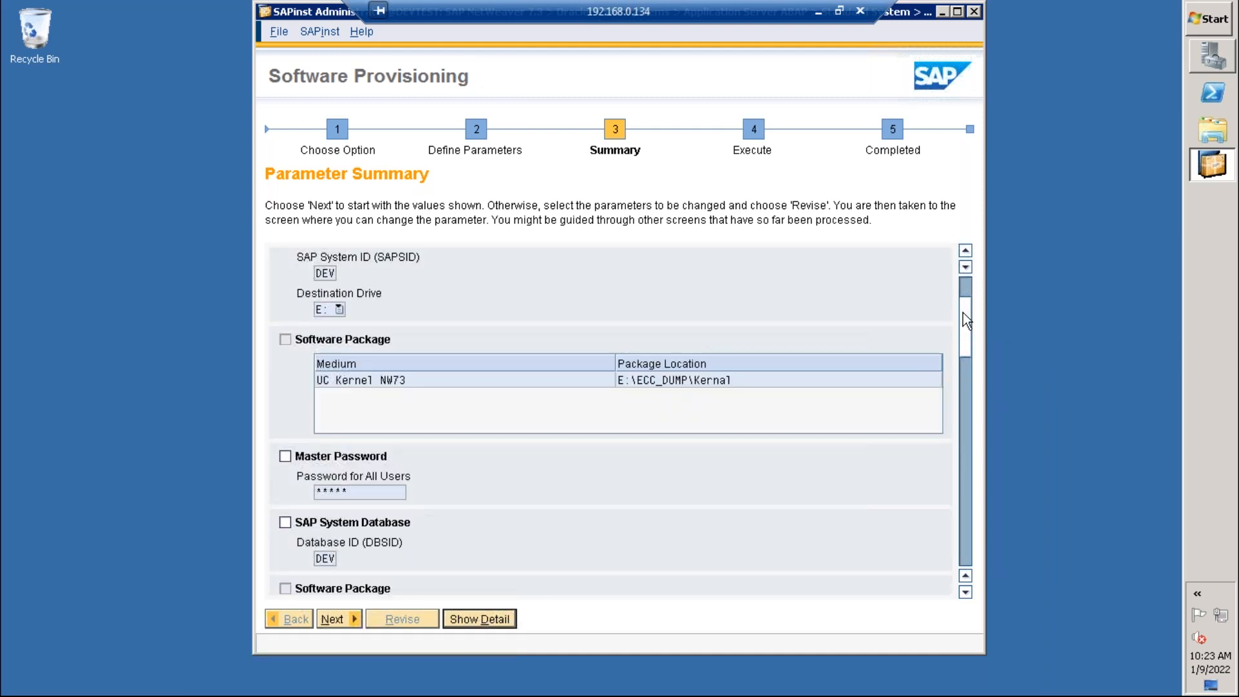
pyautogui.click(284, 516)
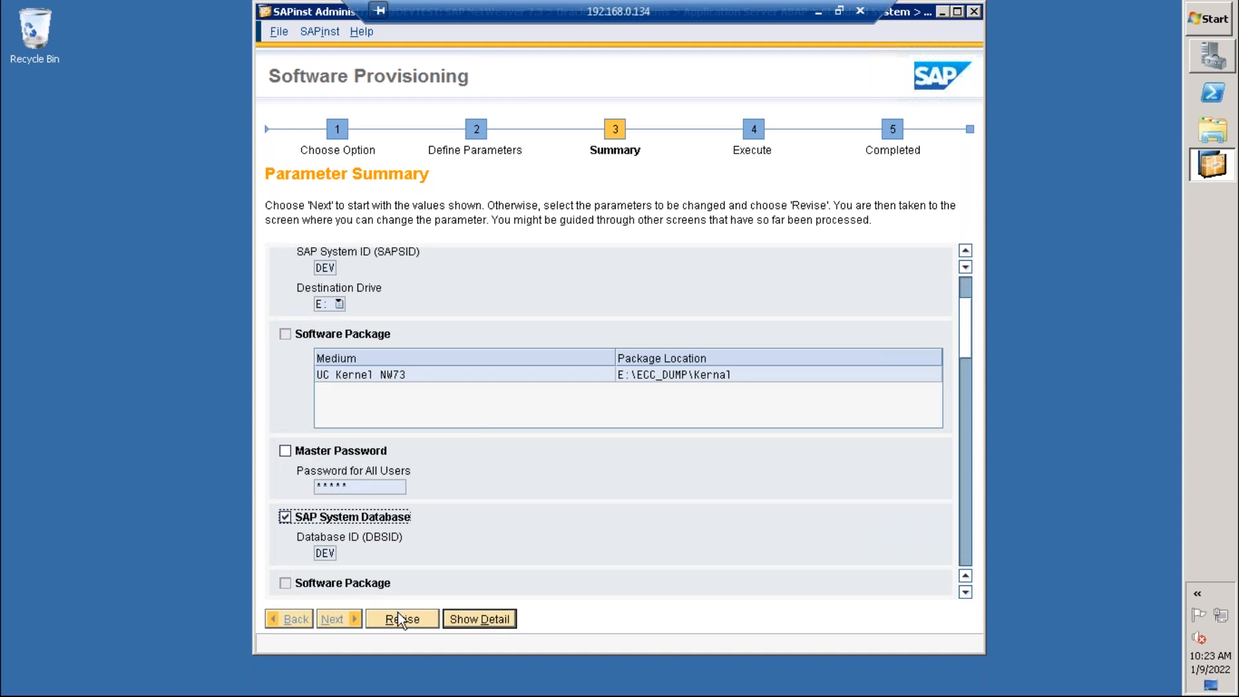
pyautogui.click(285, 517)
pyautogui.moveTo(967, 339); pyautogui.dragTo(966, 359)
pyautogui.moveTo(966, 369); pyautogui.dragTo(961, 557)
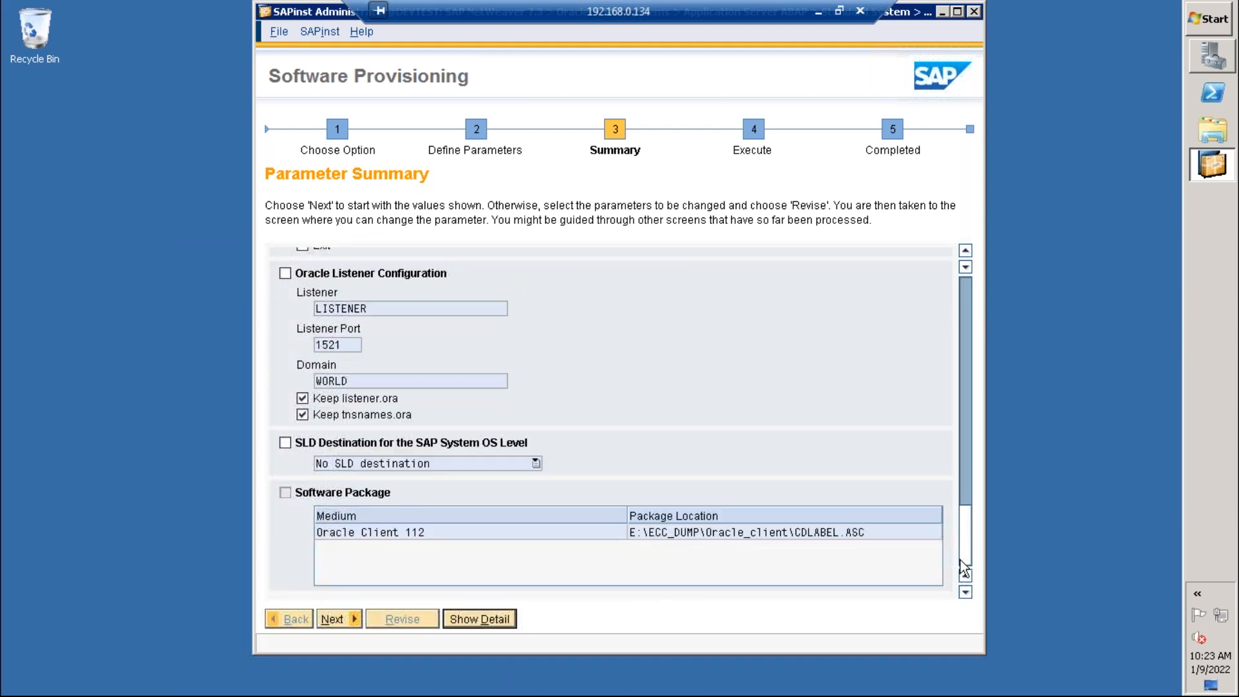
pyautogui.click(331, 618)
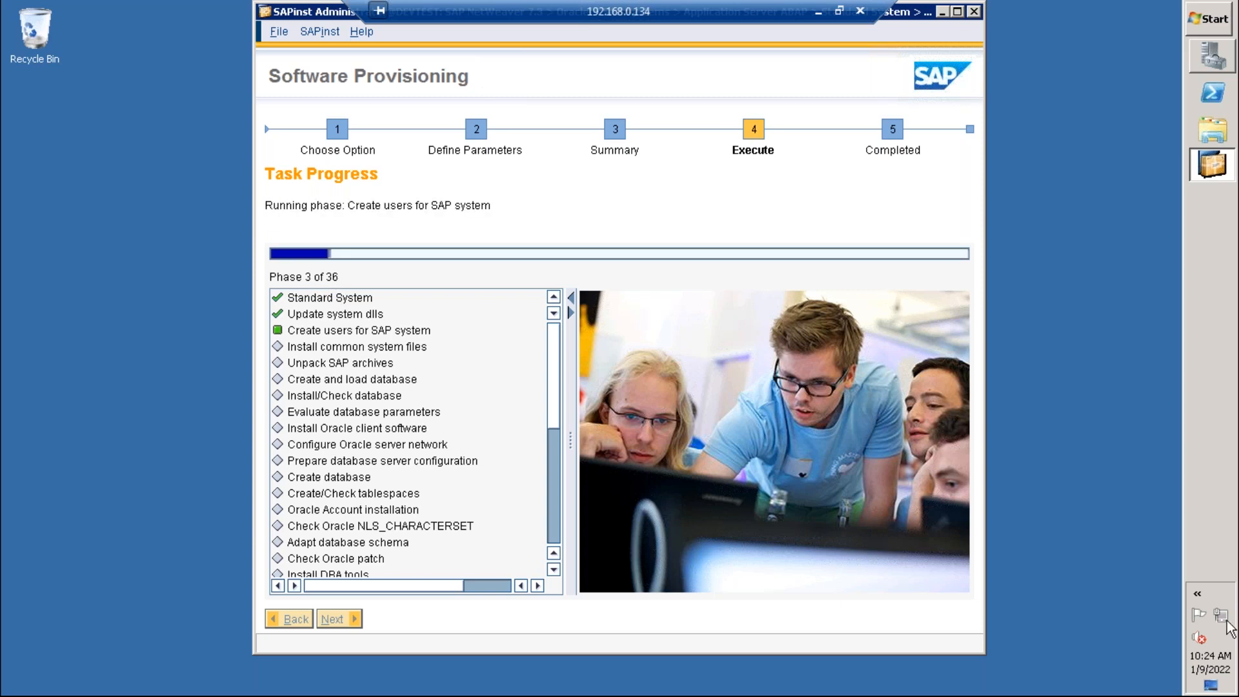
pyautogui.moveTo(1198, 653)
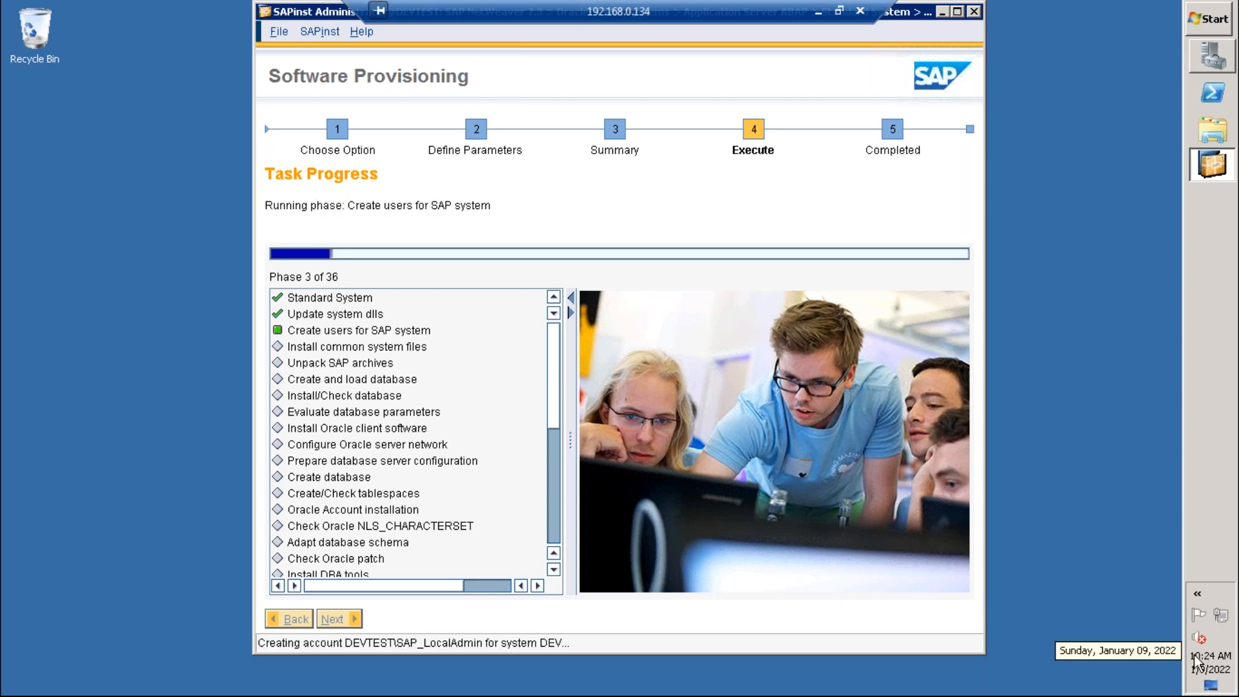